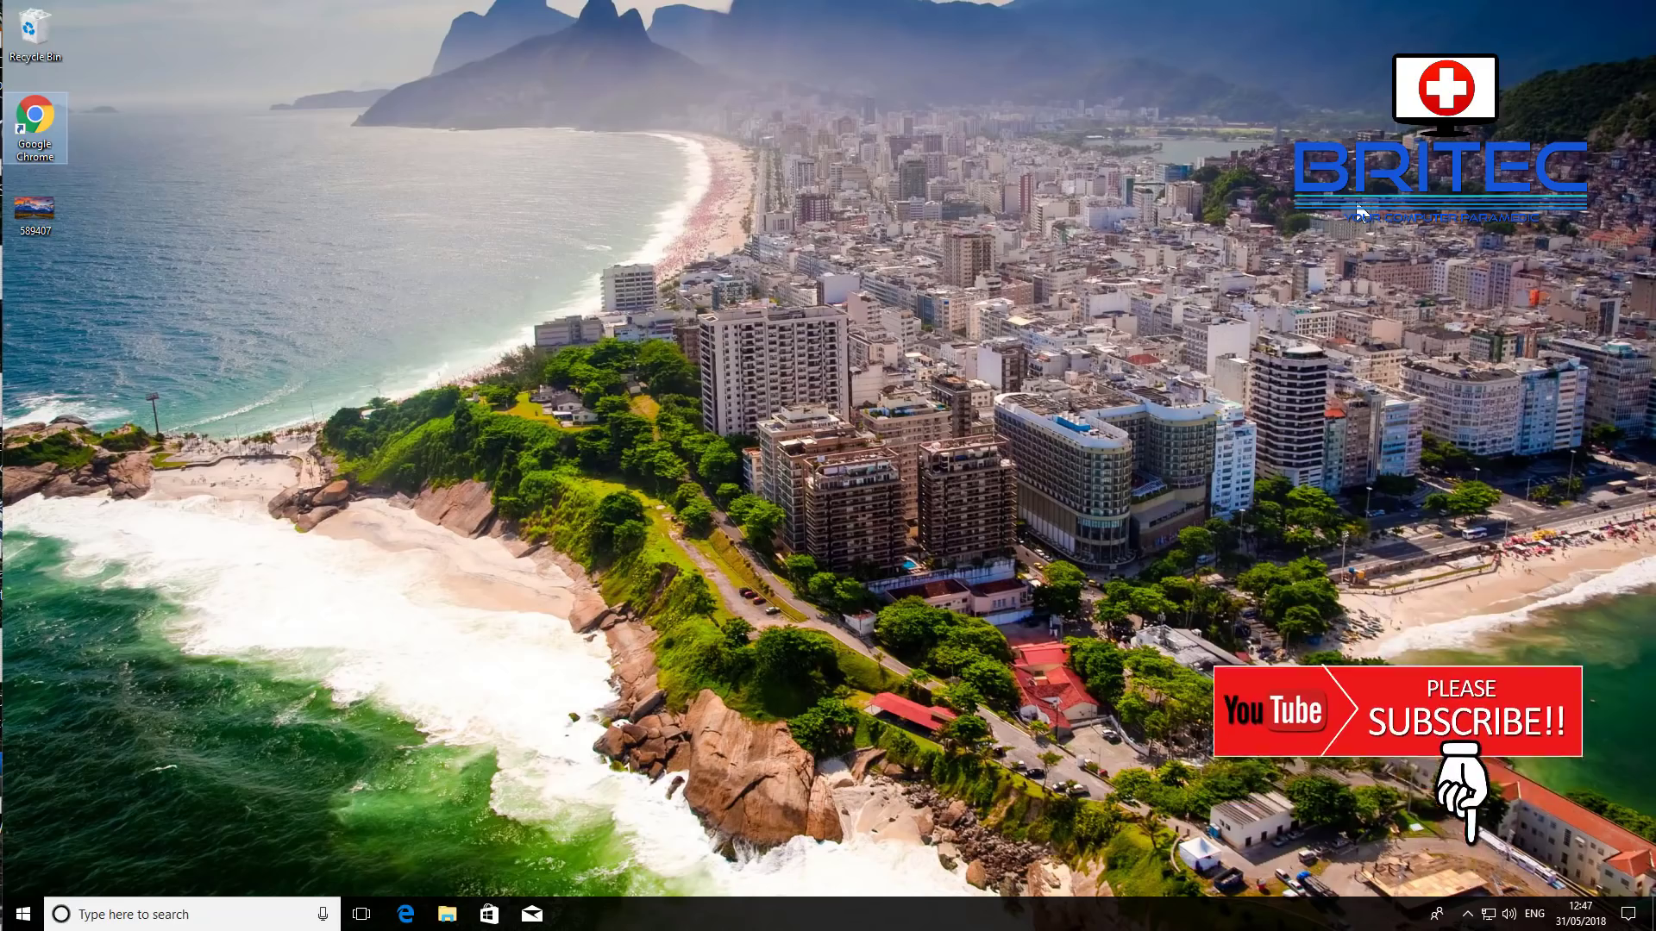
Launch Google Chrome from its desktop shortcut.
double_click(44, 119)
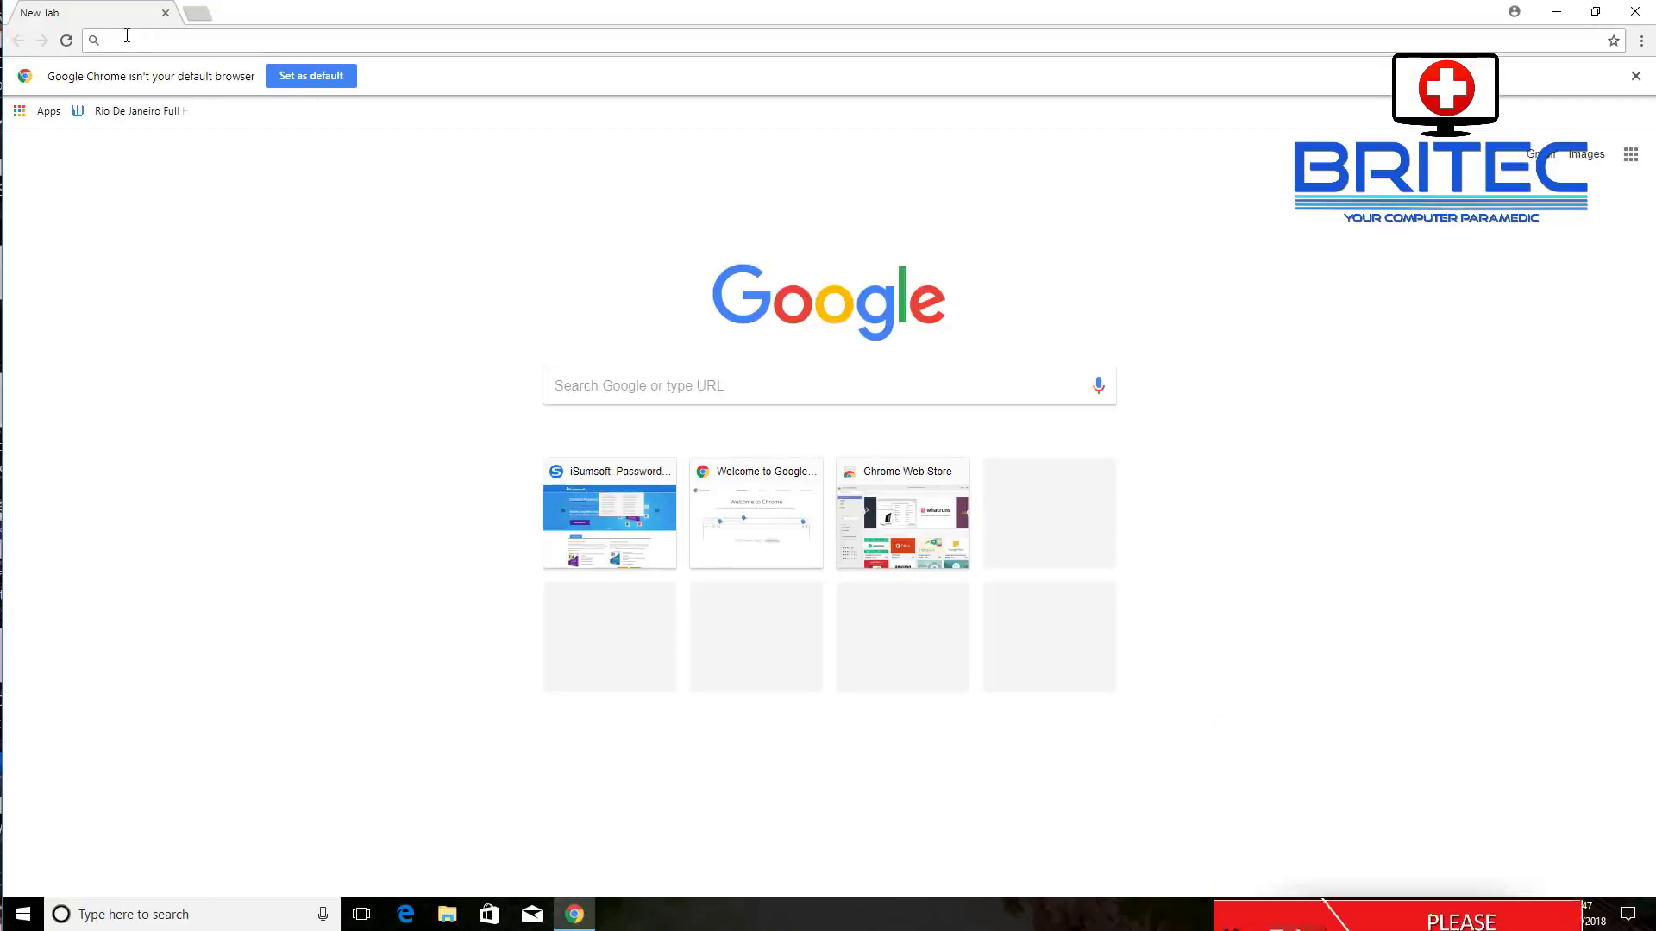
Search Google for 'chrome extensions' from the Chrome address bar.
text(c)
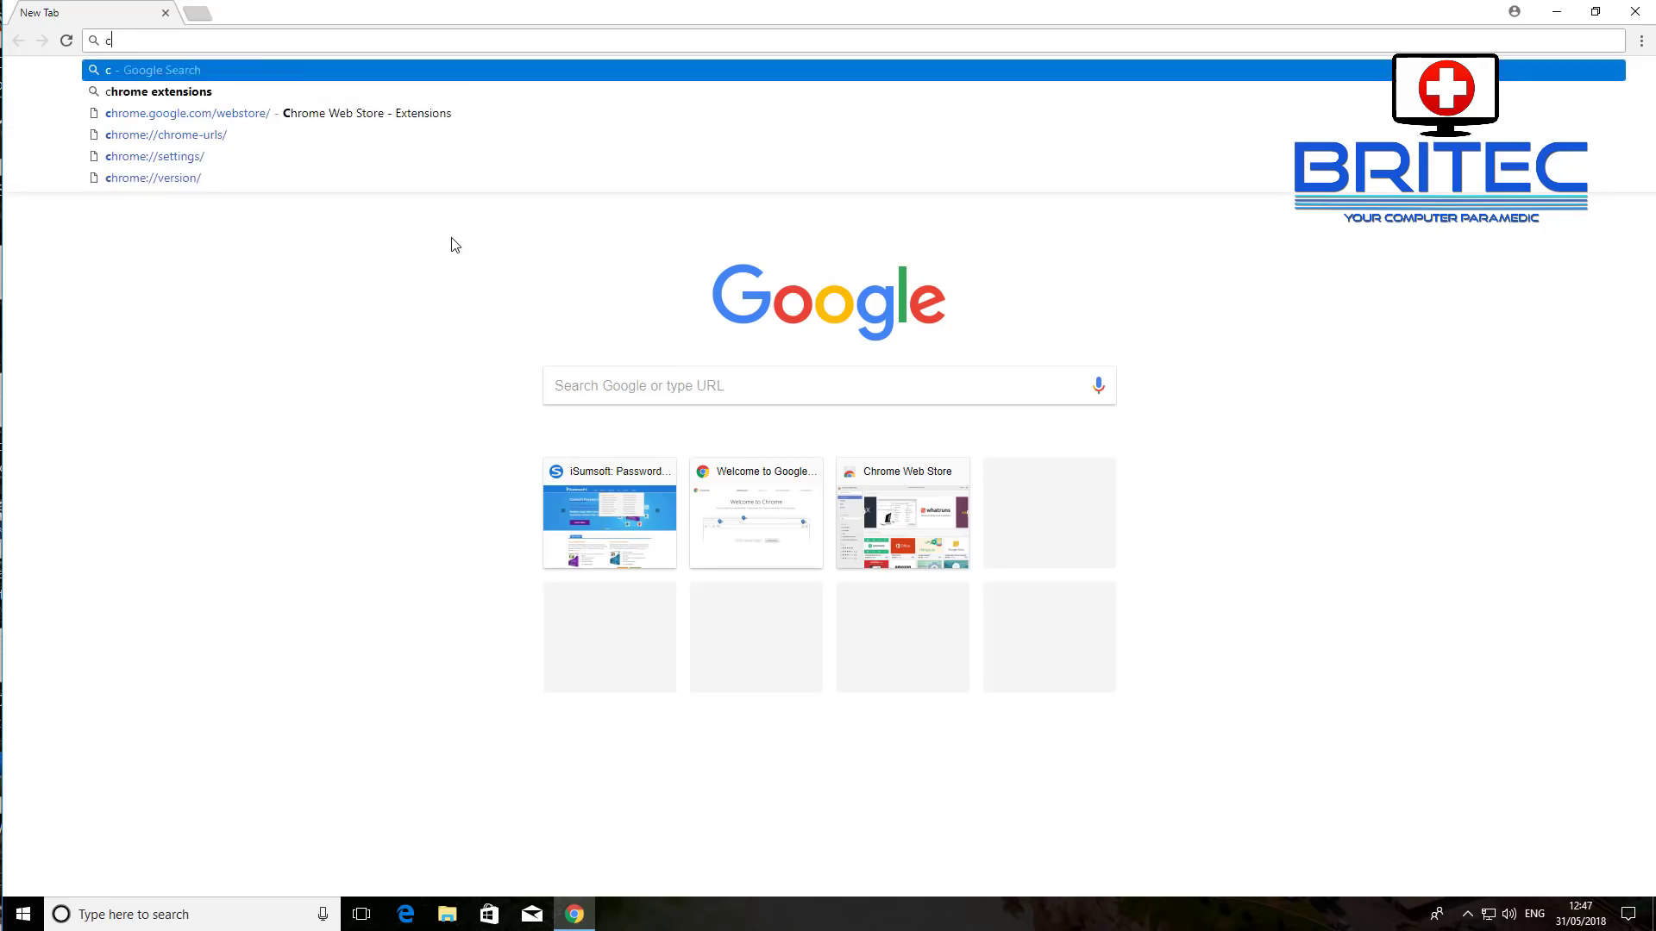
text(hrome)
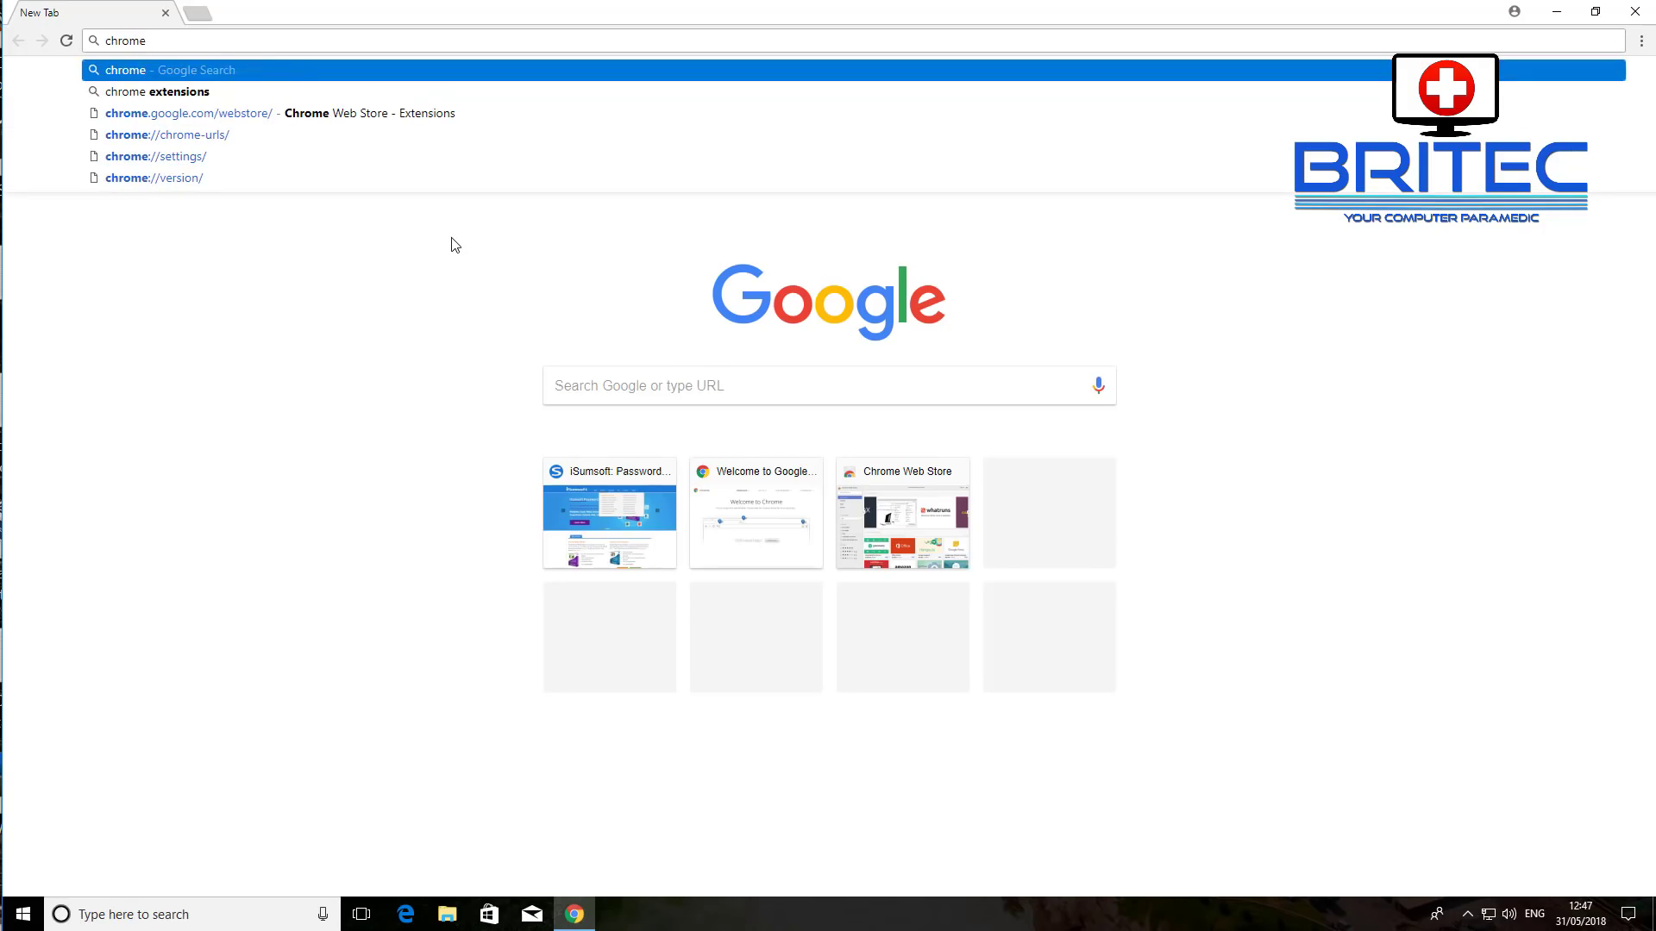
click(157, 91)
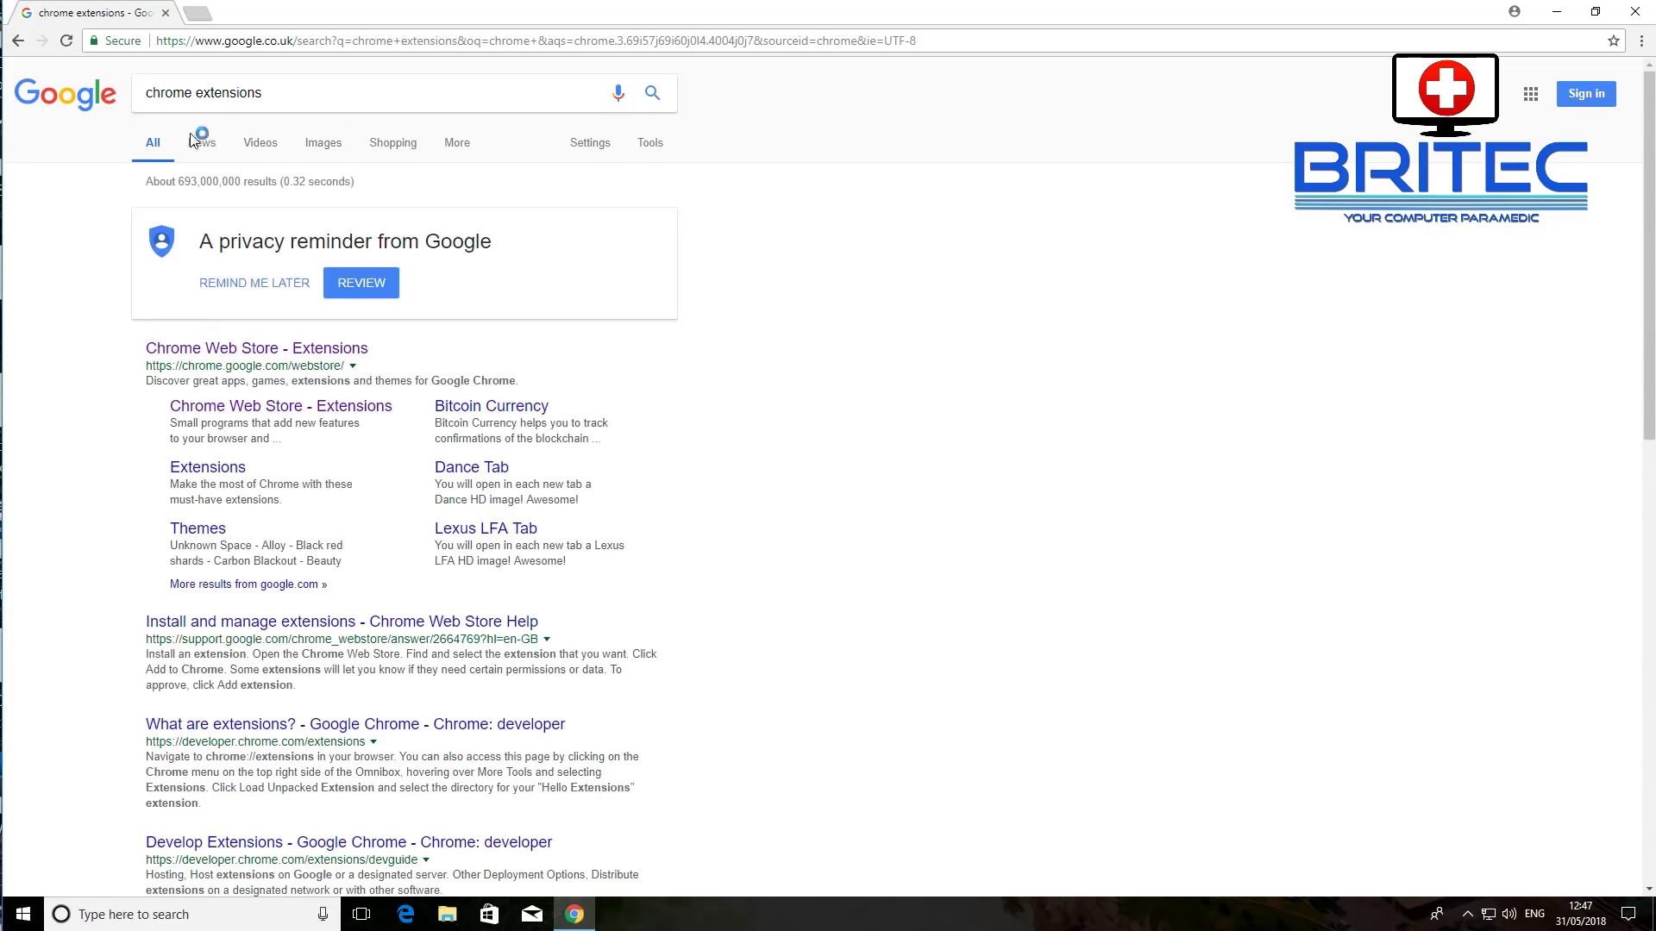
Search the Chrome Web Store for 'vysor' and open the Vysor.com extension's details.
click(282, 348)
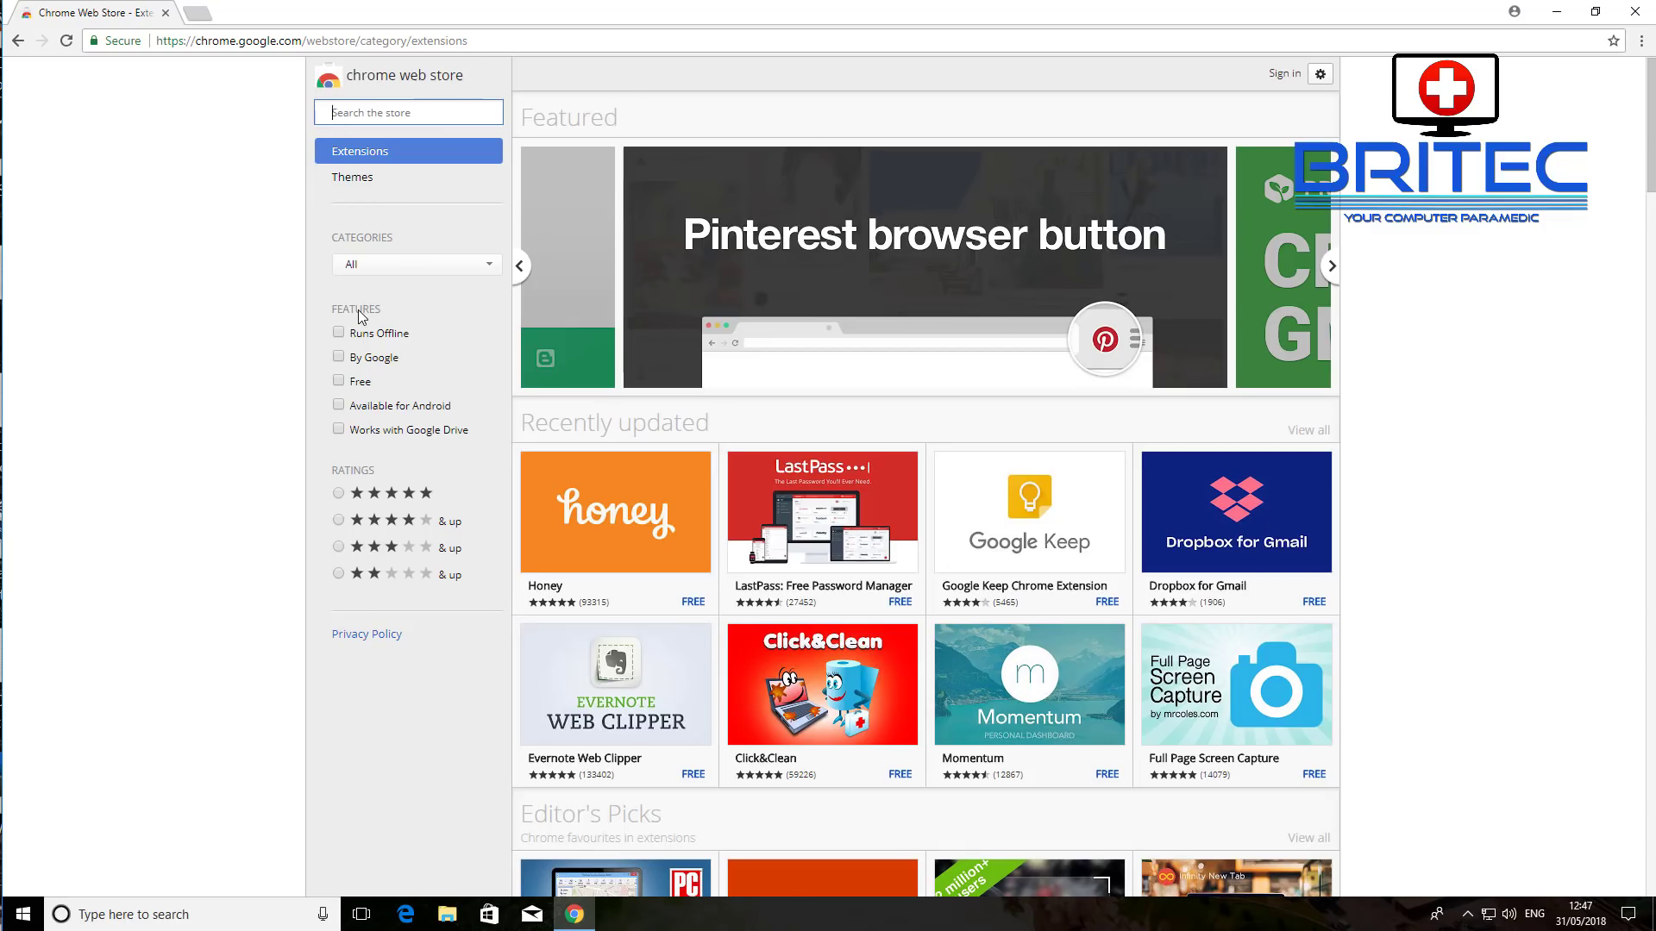
text(vy)
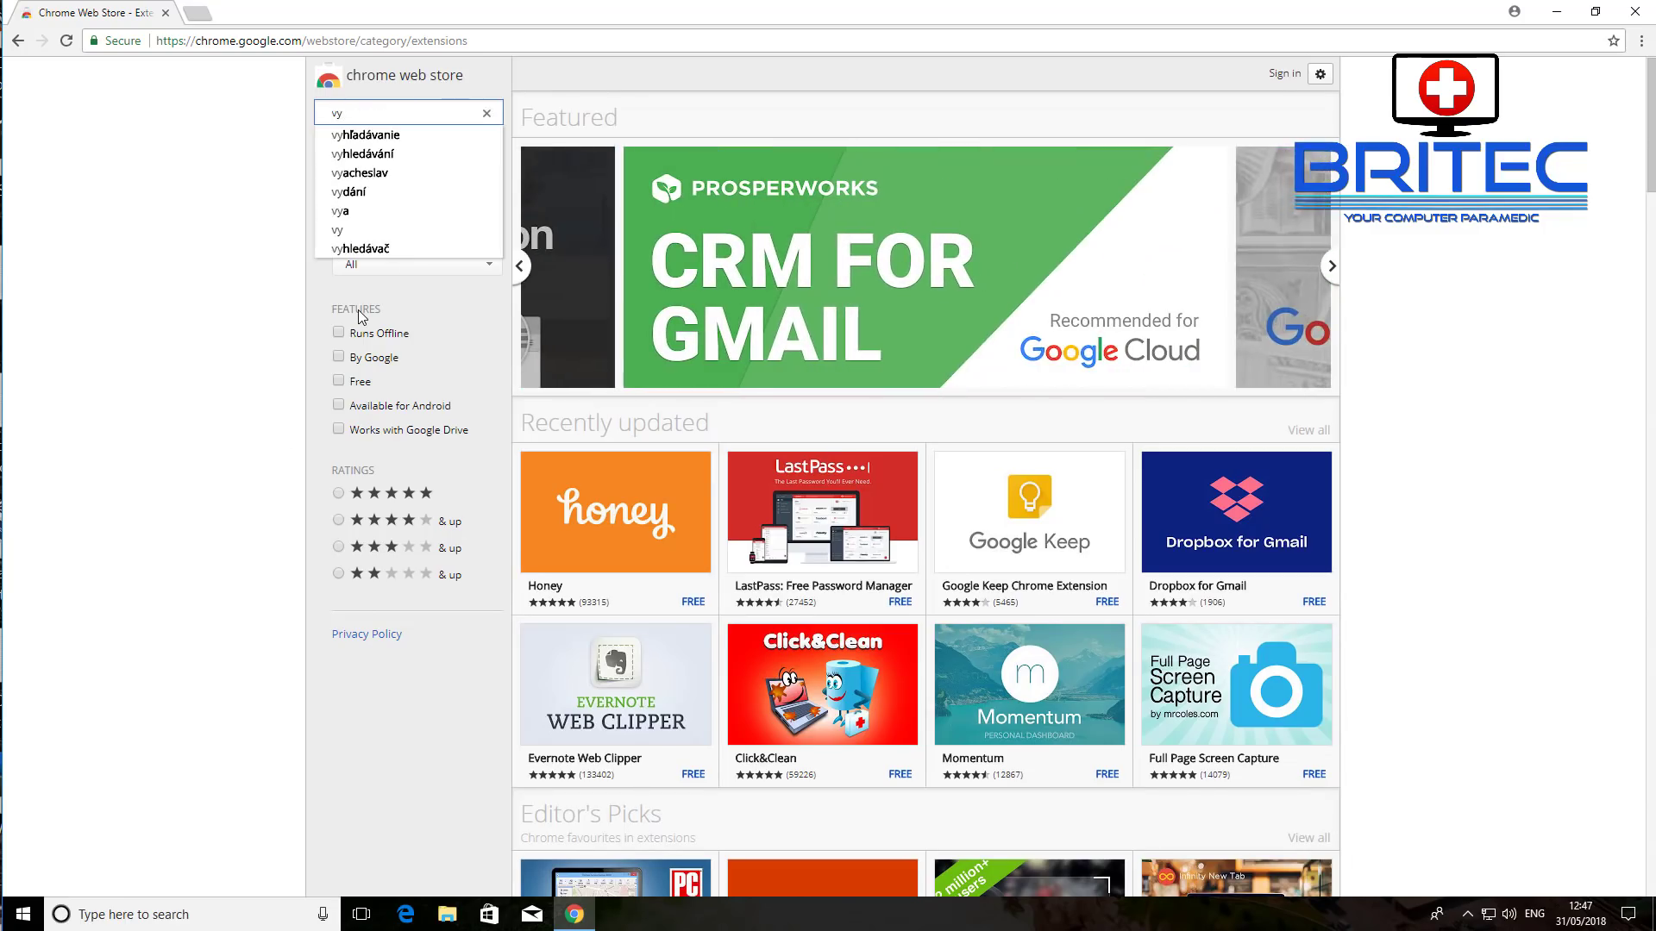
text(sor)
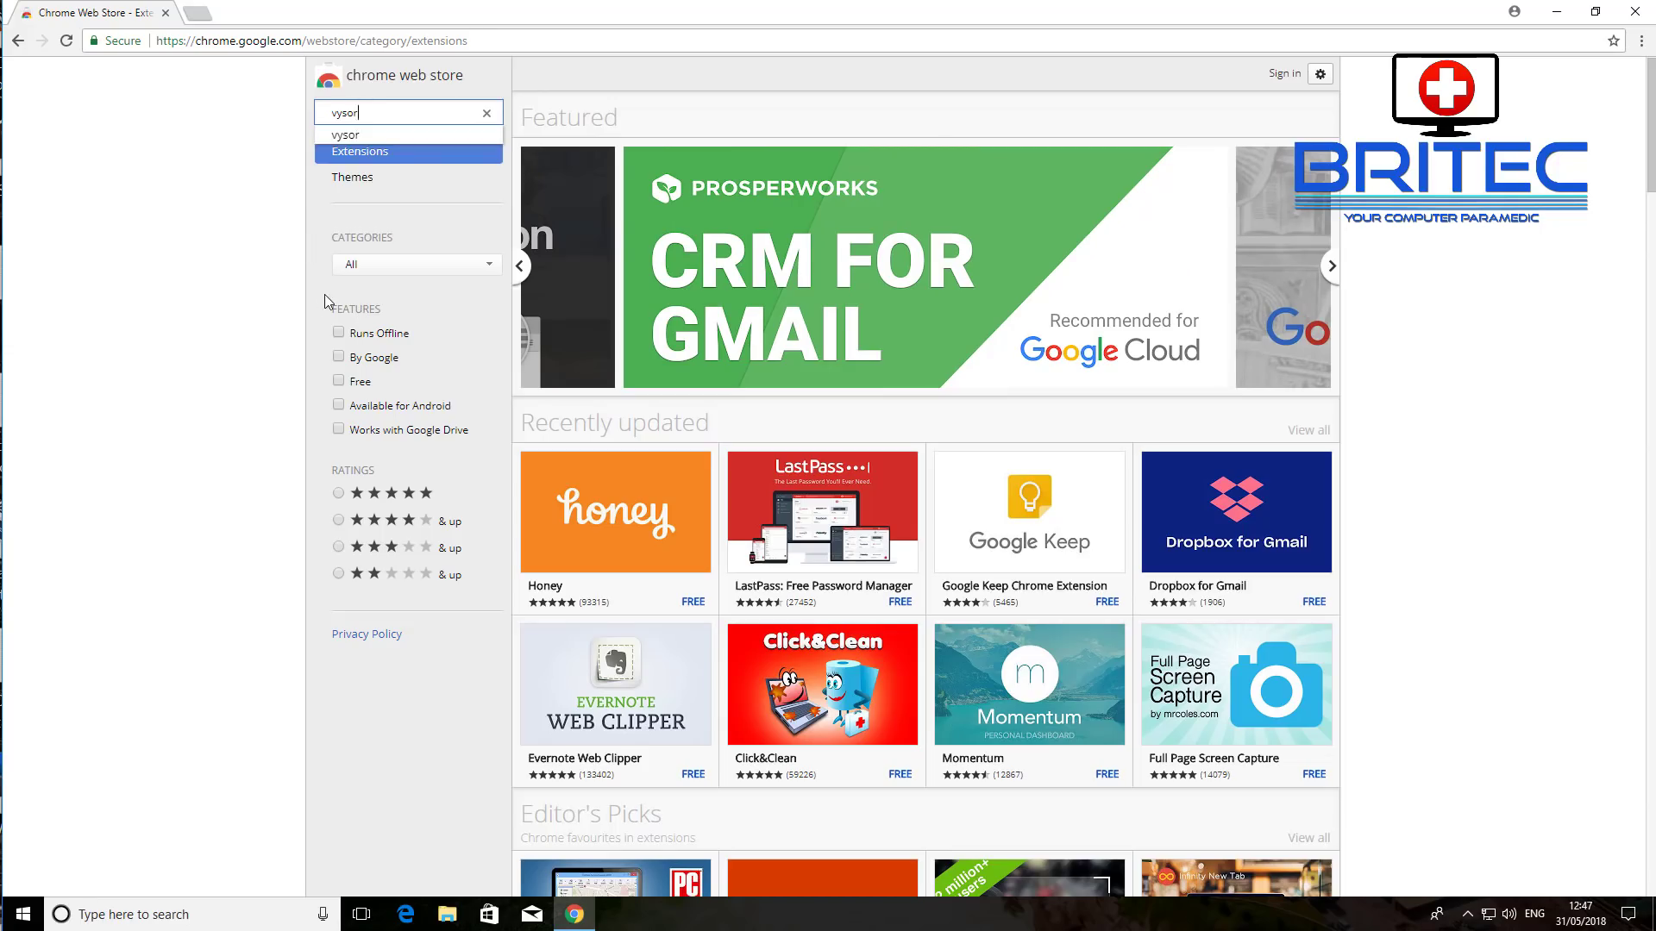
key(Return)
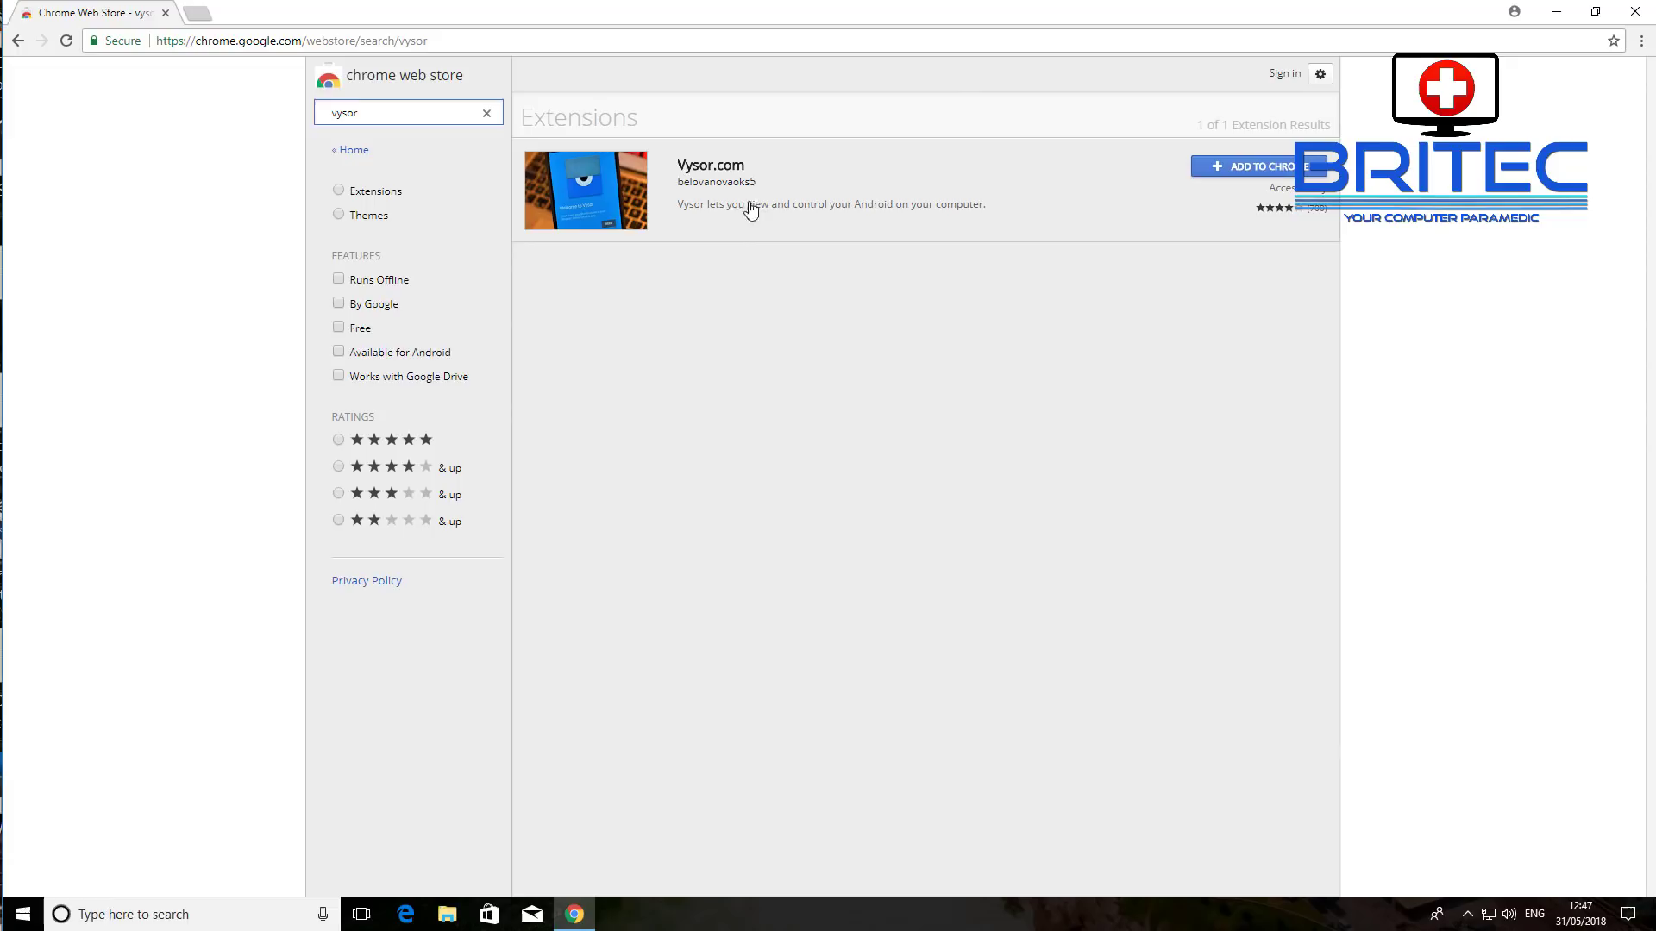
click(825, 187)
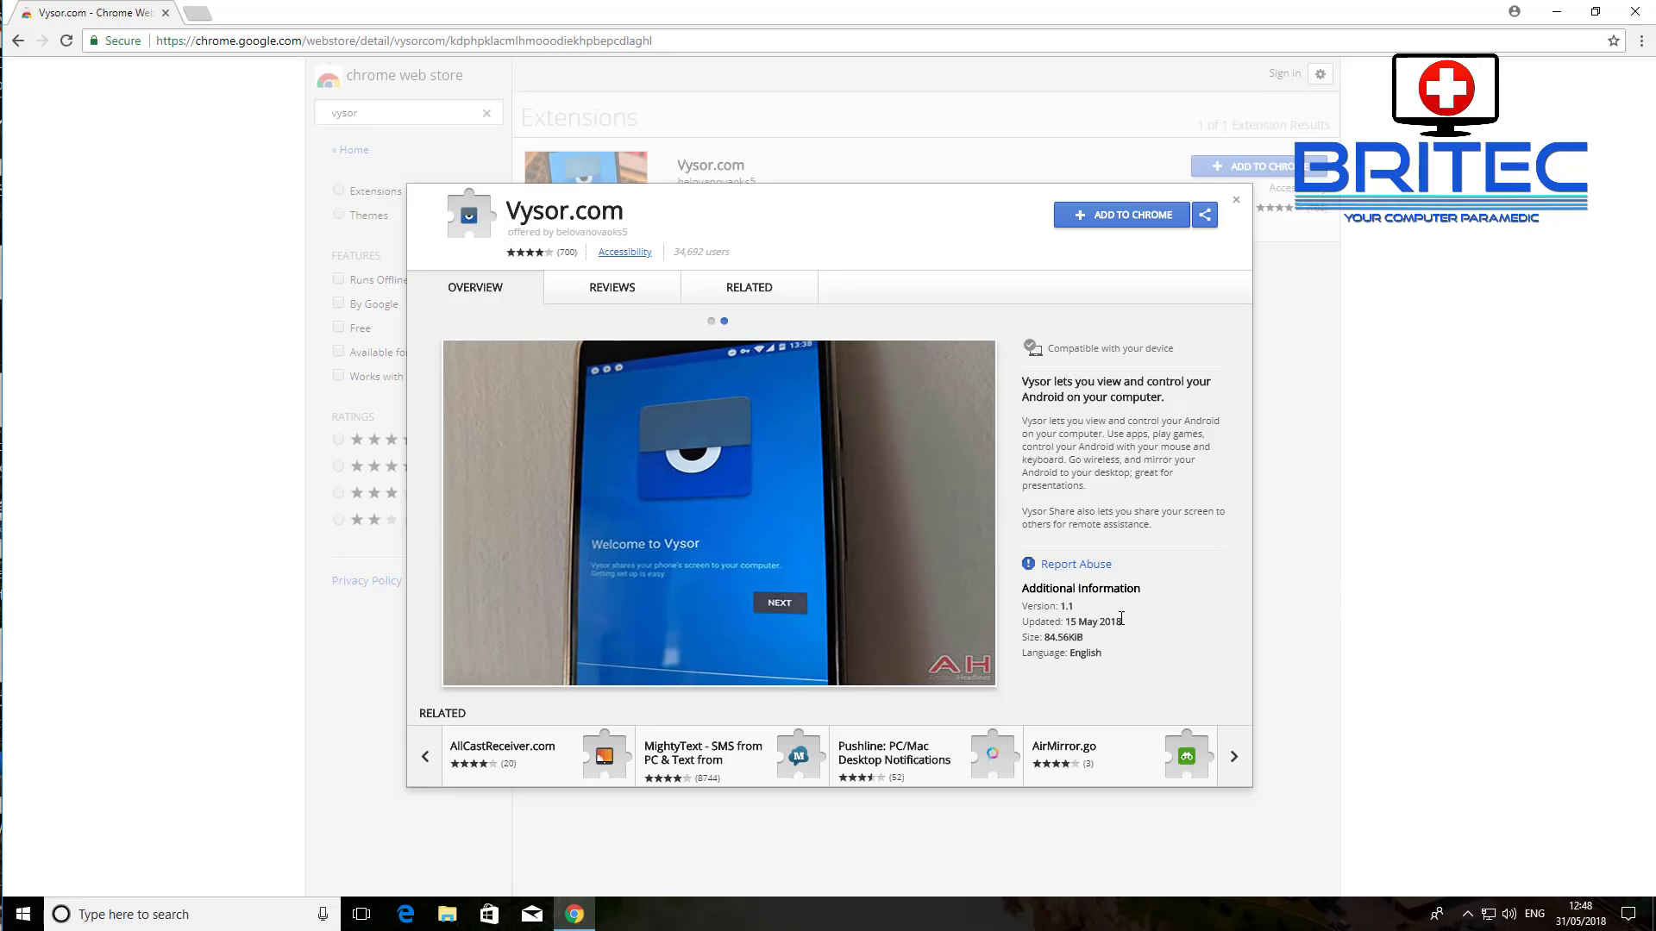
Add the Vysor.com extension to Chrome, confirm the install, and close its details.
click(1130, 218)
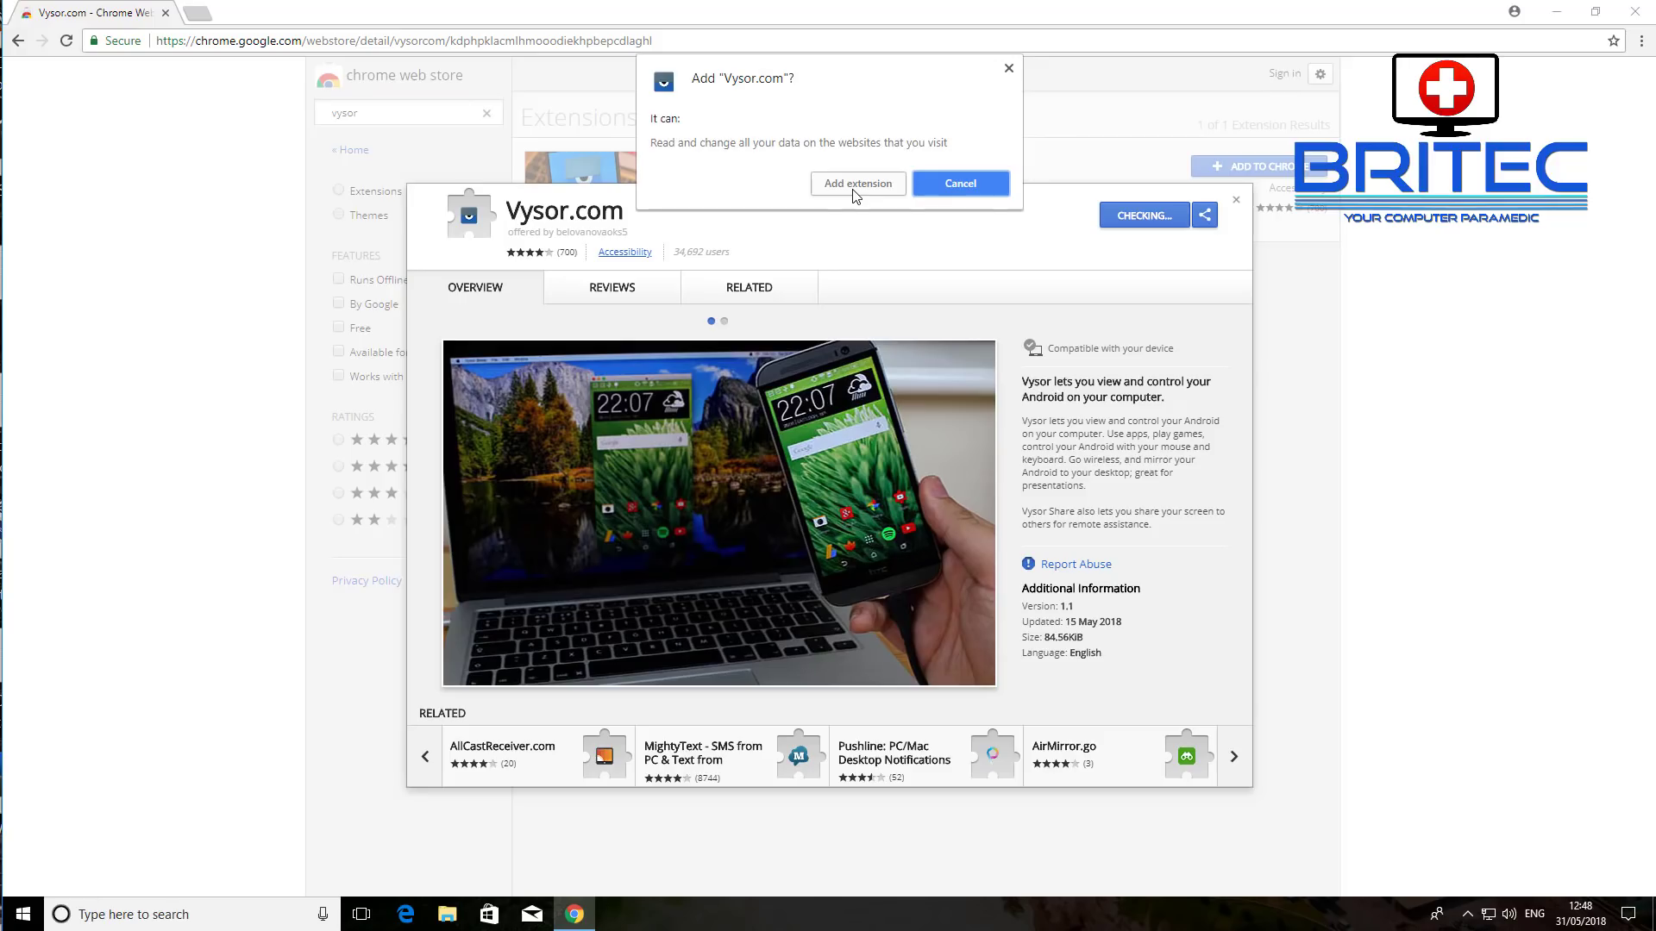
click(853, 190)
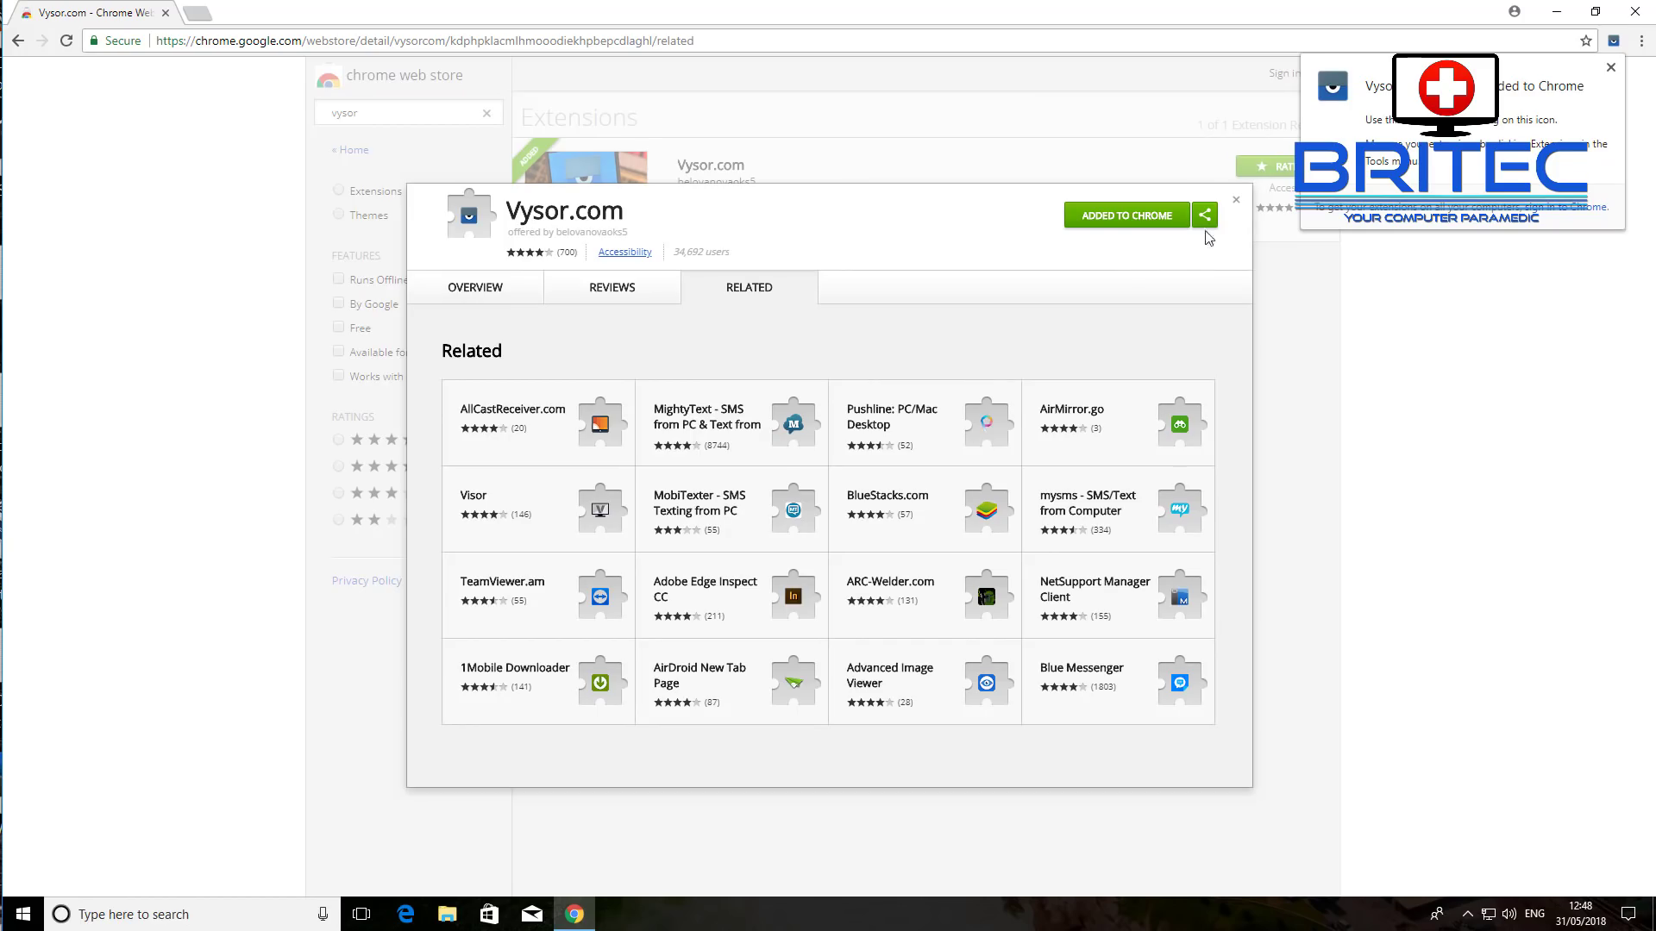
click(1237, 201)
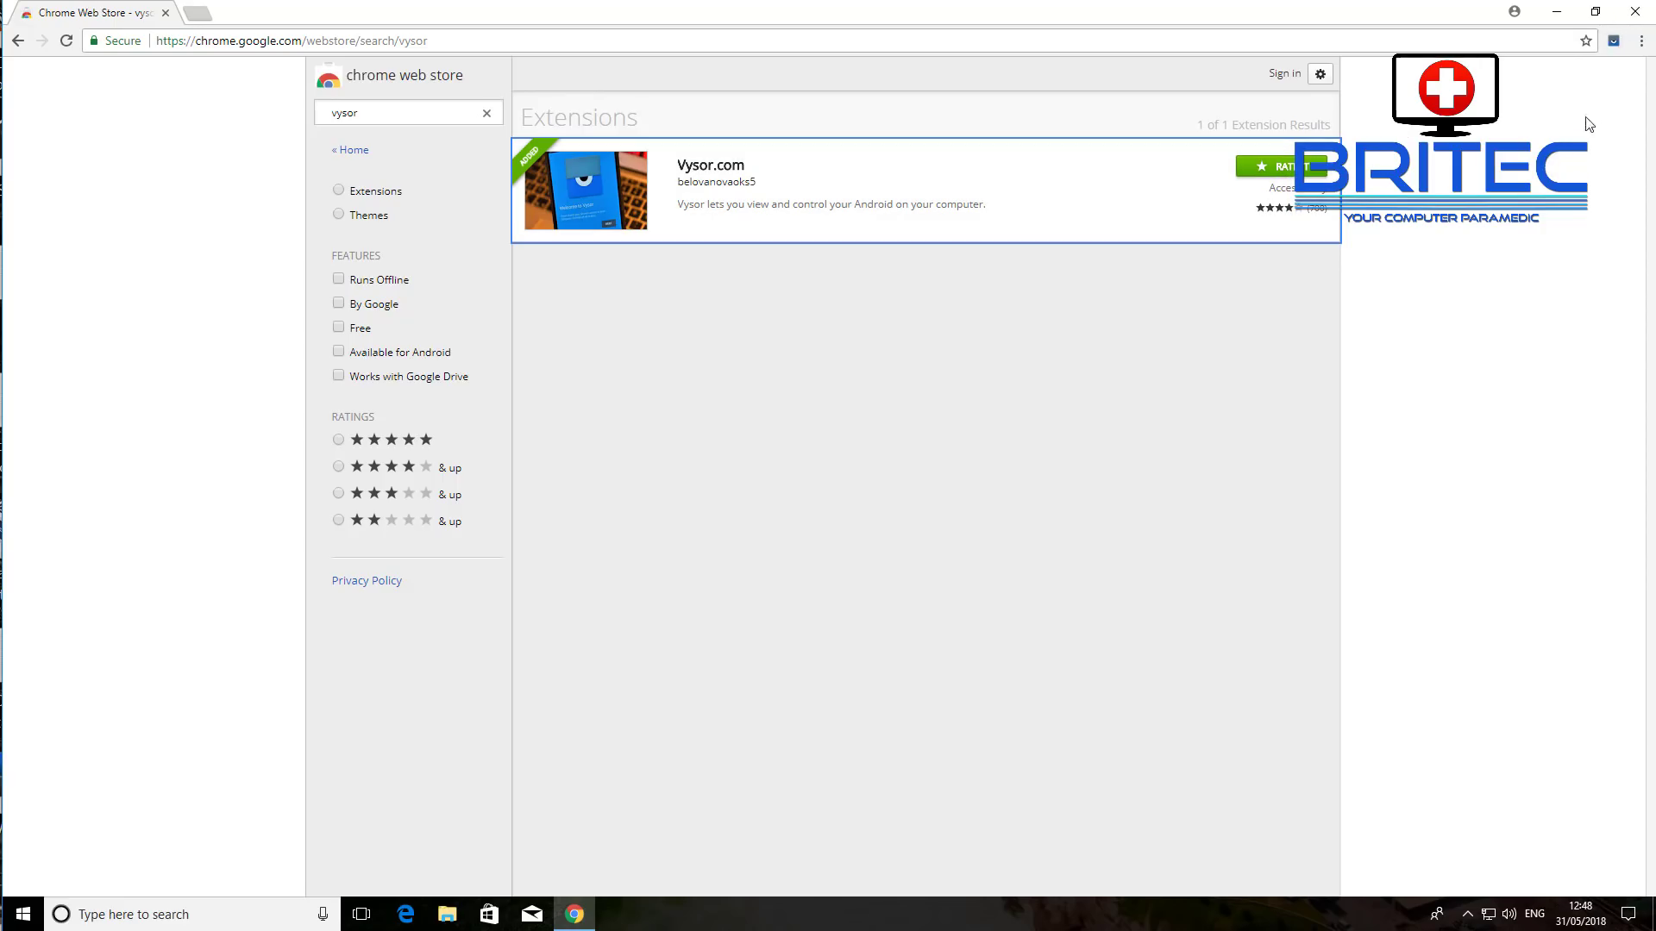
Verify Vysor.com in Chrome's Extensions list, then close the browser to reopen it.
click(1641, 40)
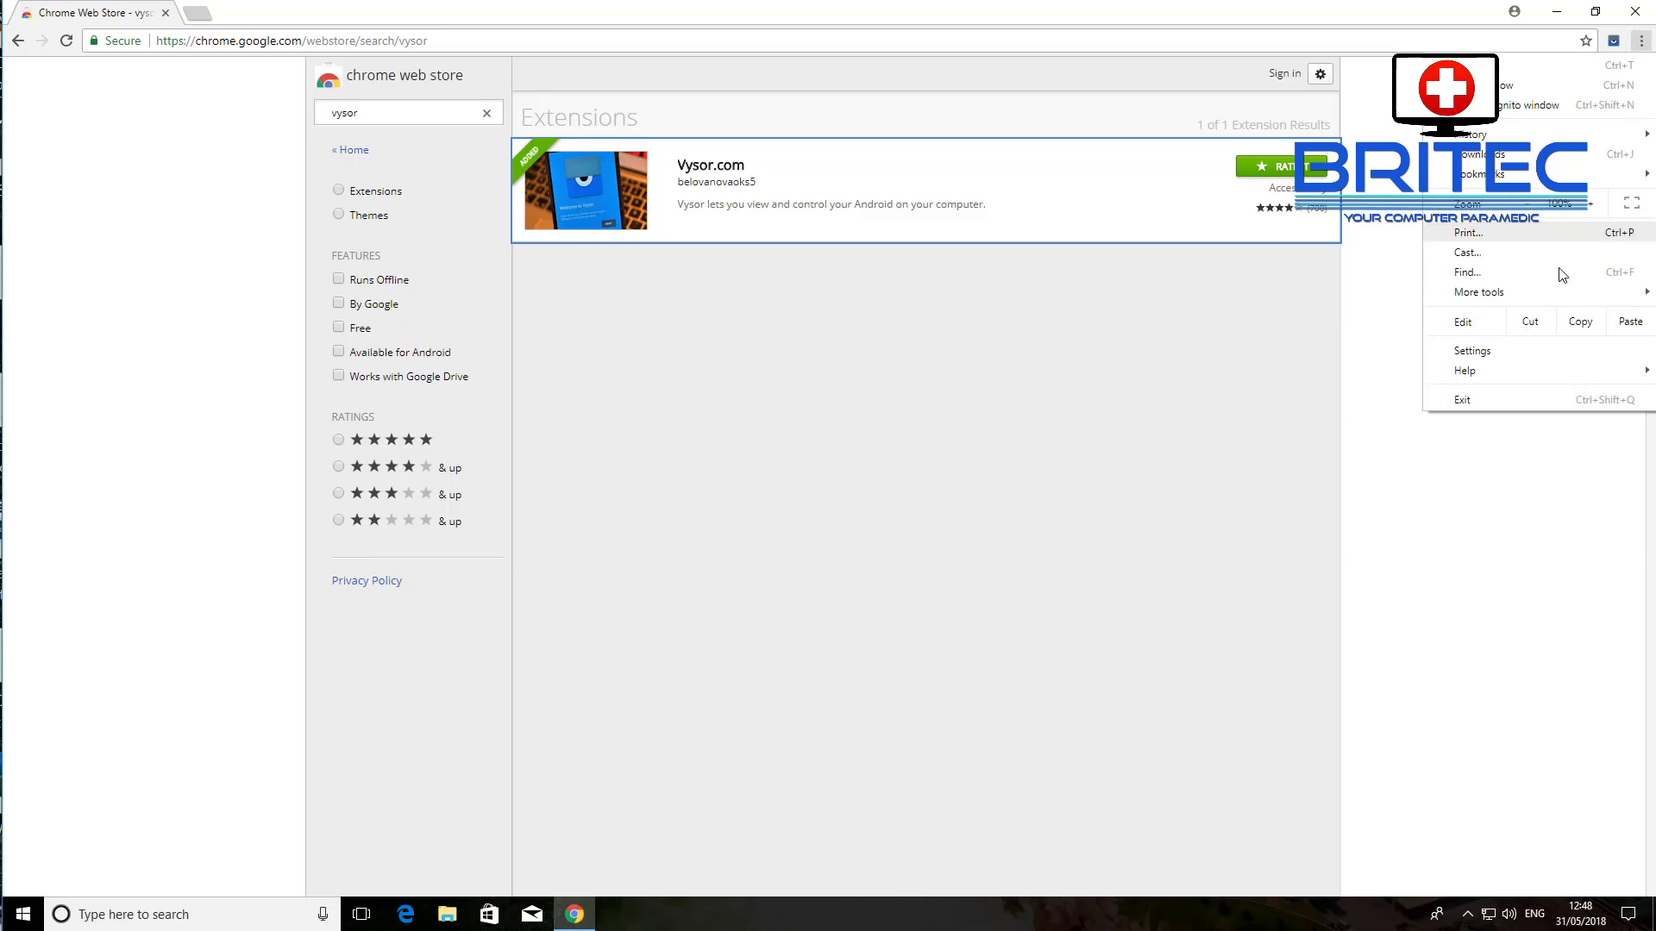
mouse_move(1550, 296)
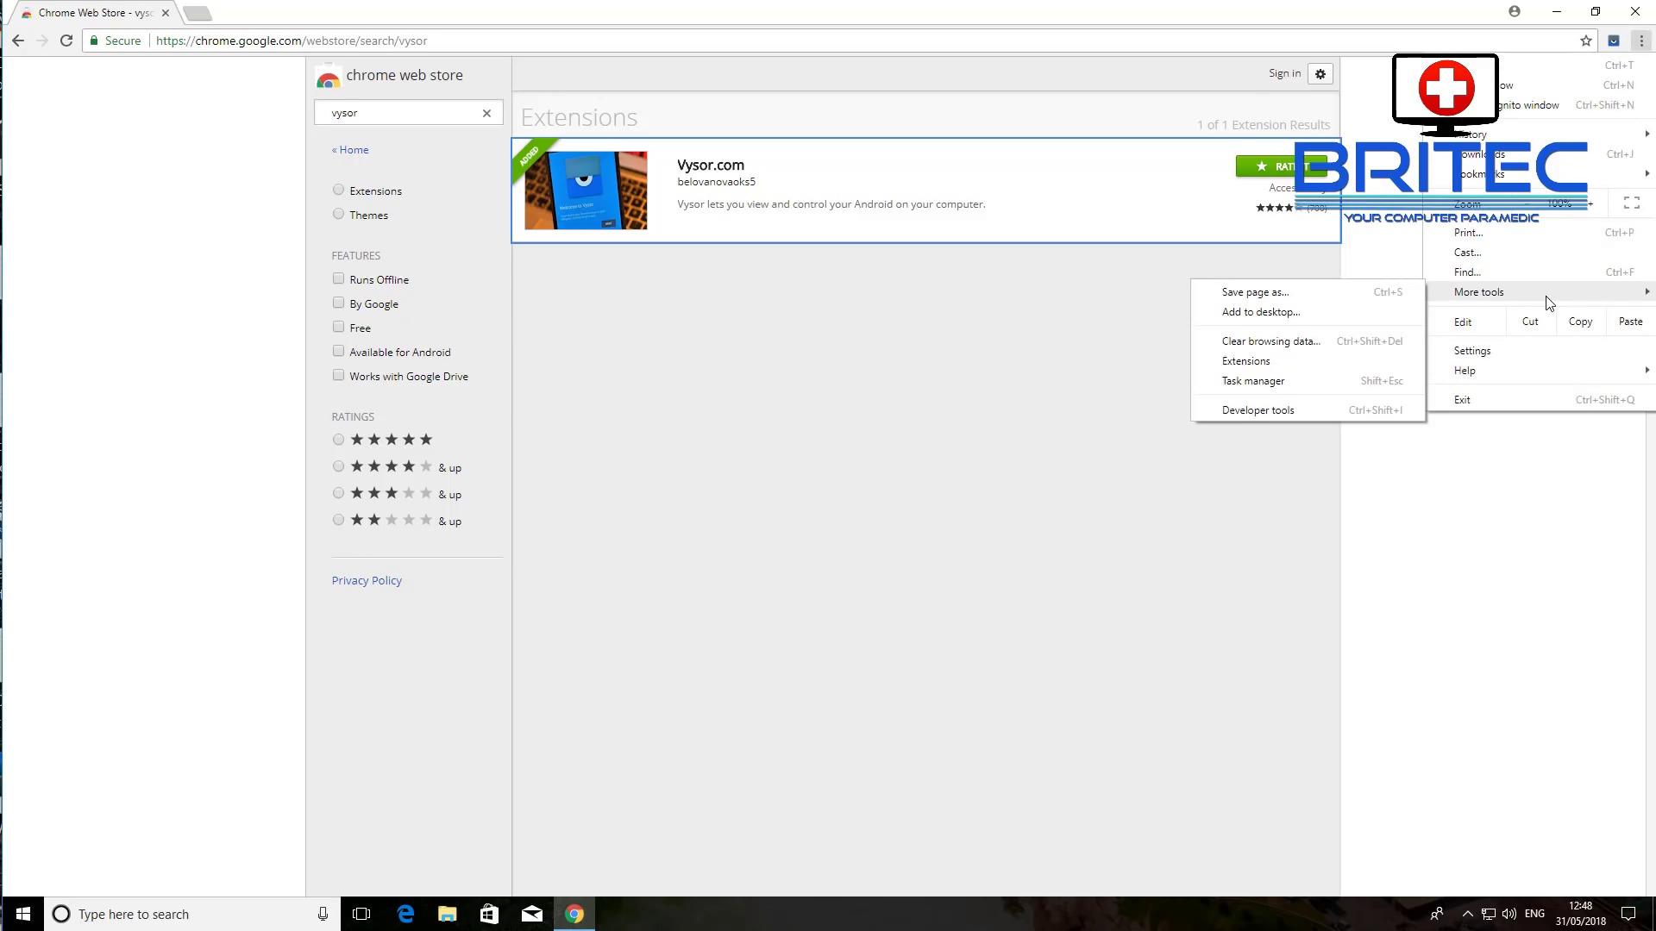
click(1242, 360)
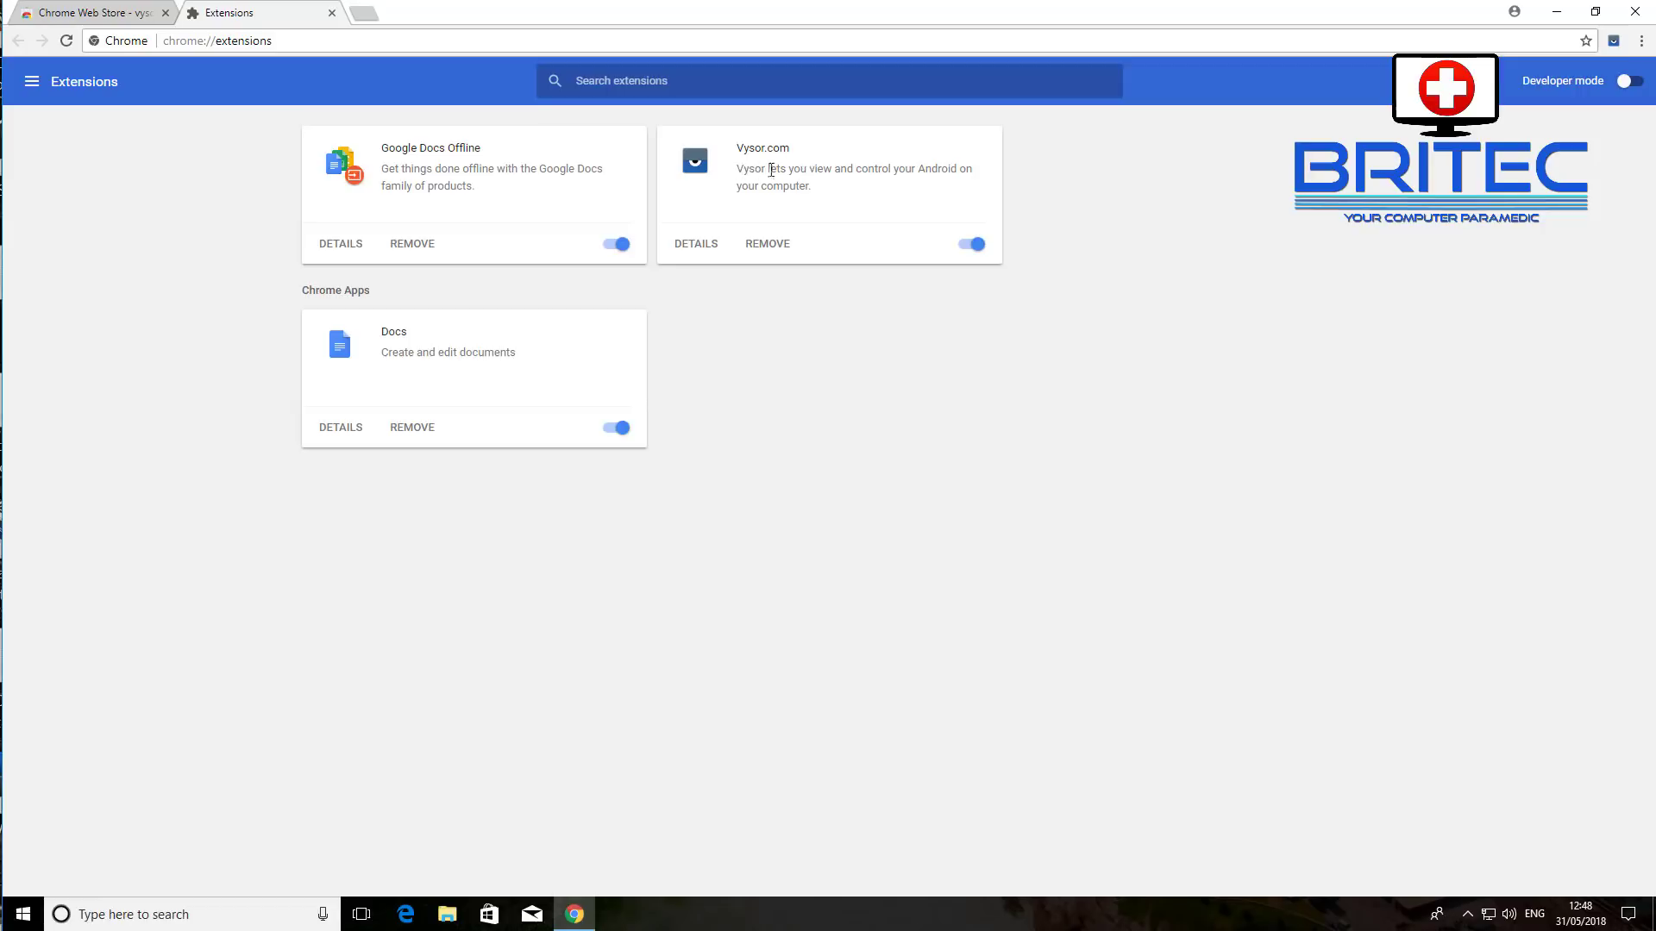
click(1635, 11)
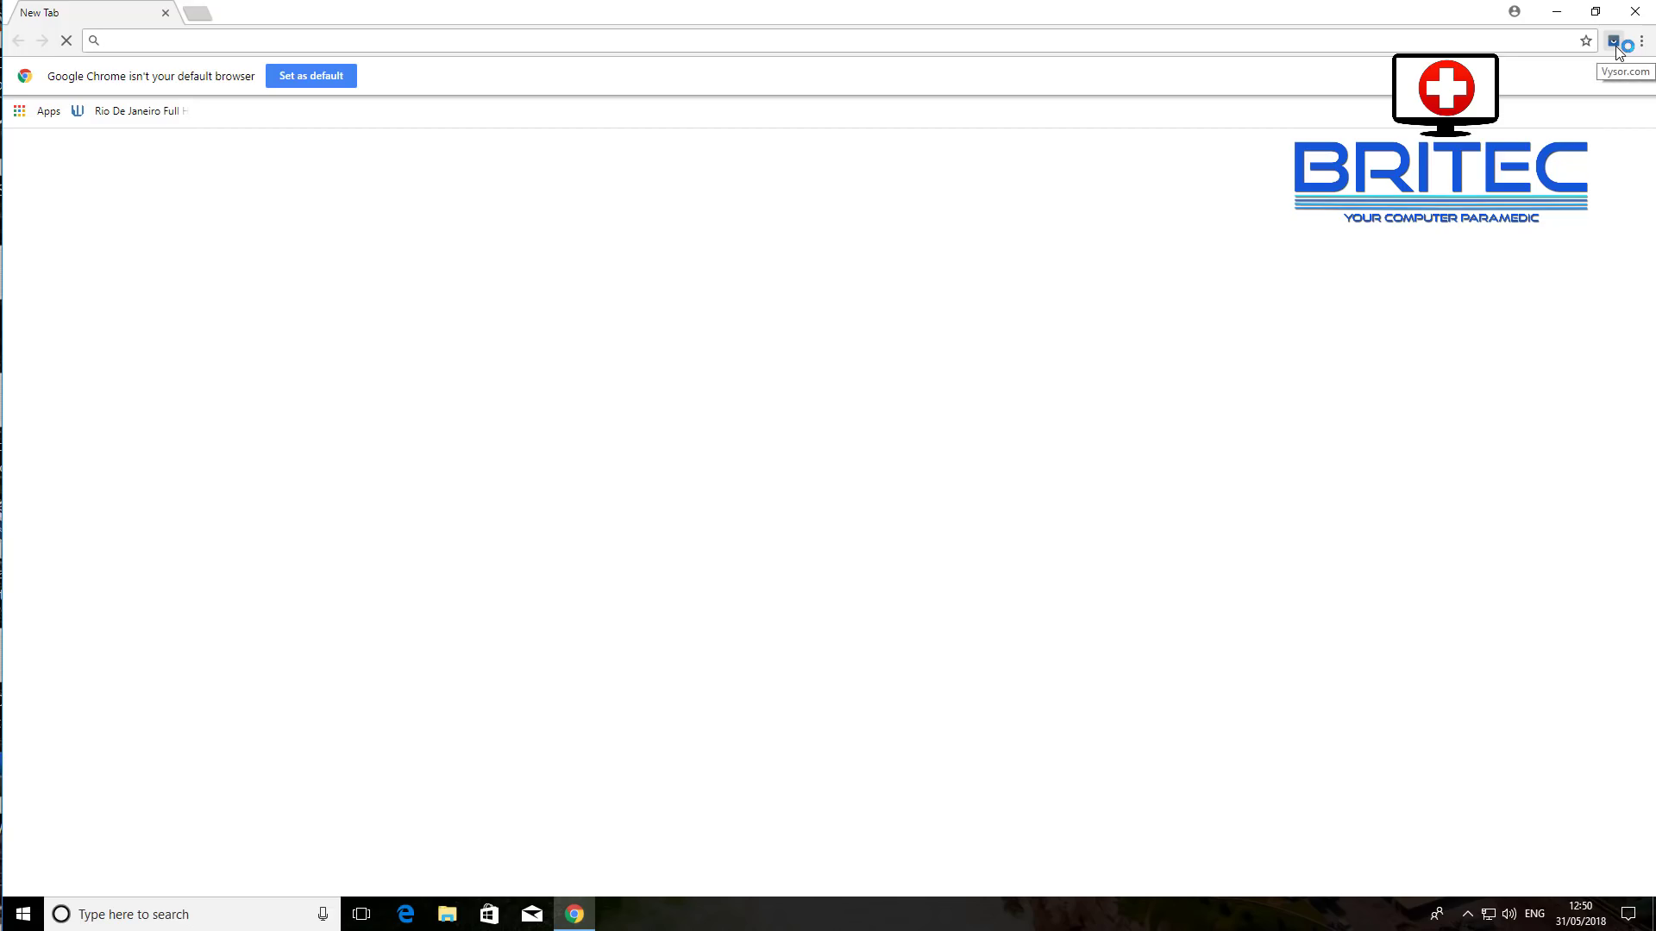
Download the Windows installer Vysor-win32-ia32.exe from vysor.io via the Vysor extension.
click(1615, 46)
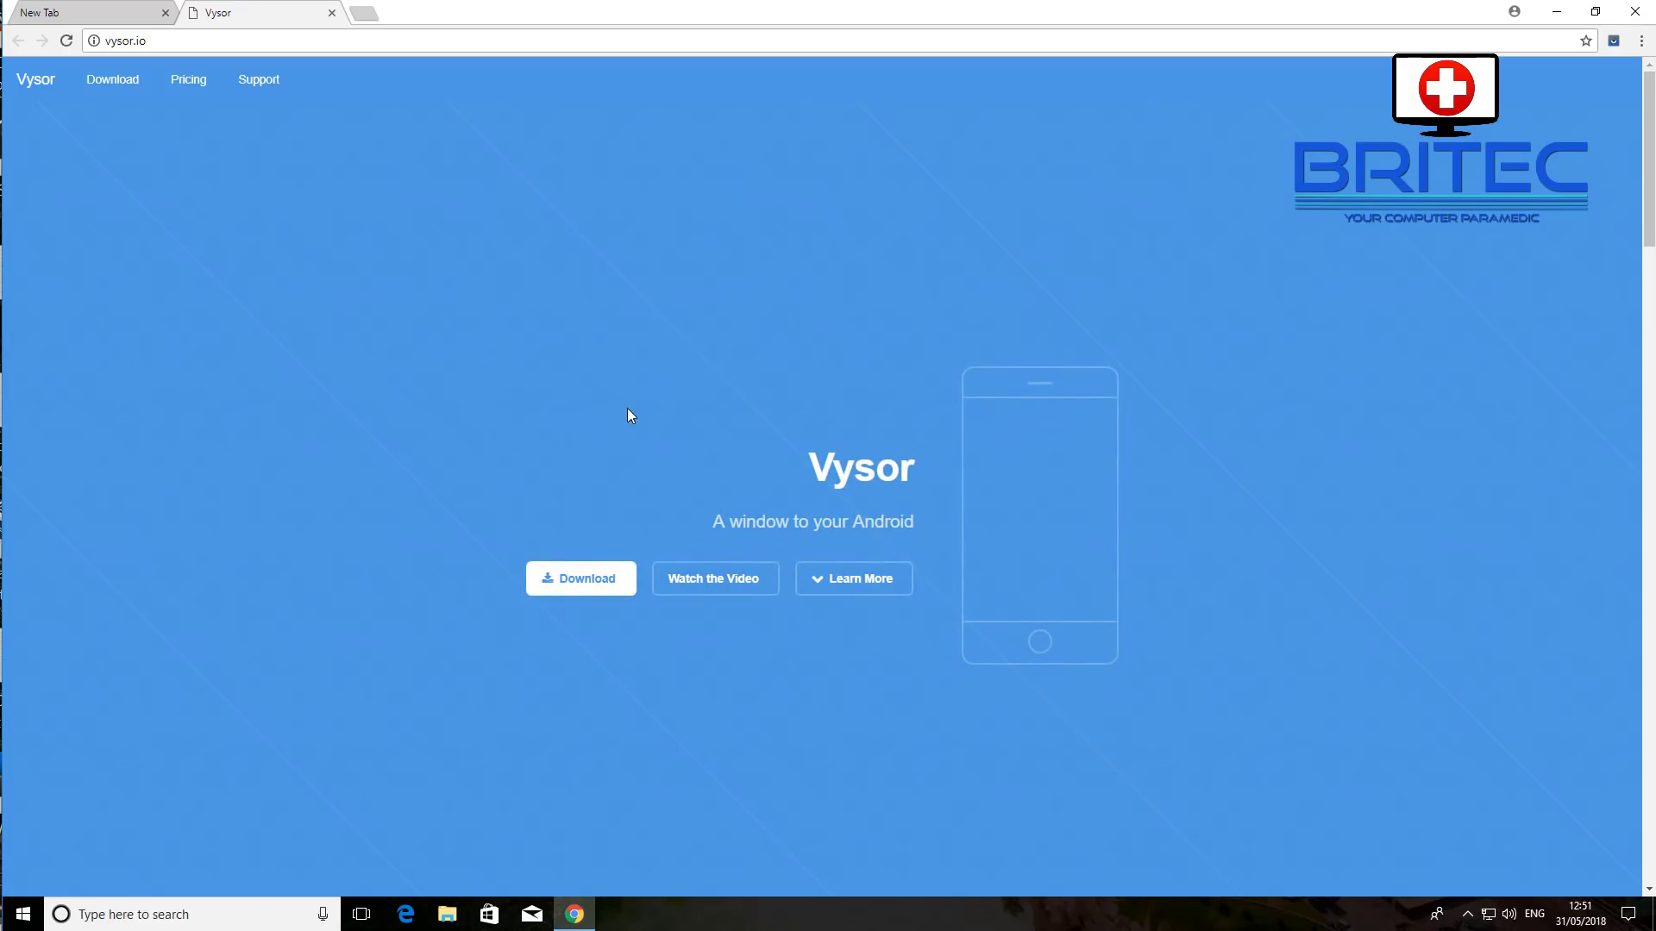
click(568, 584)
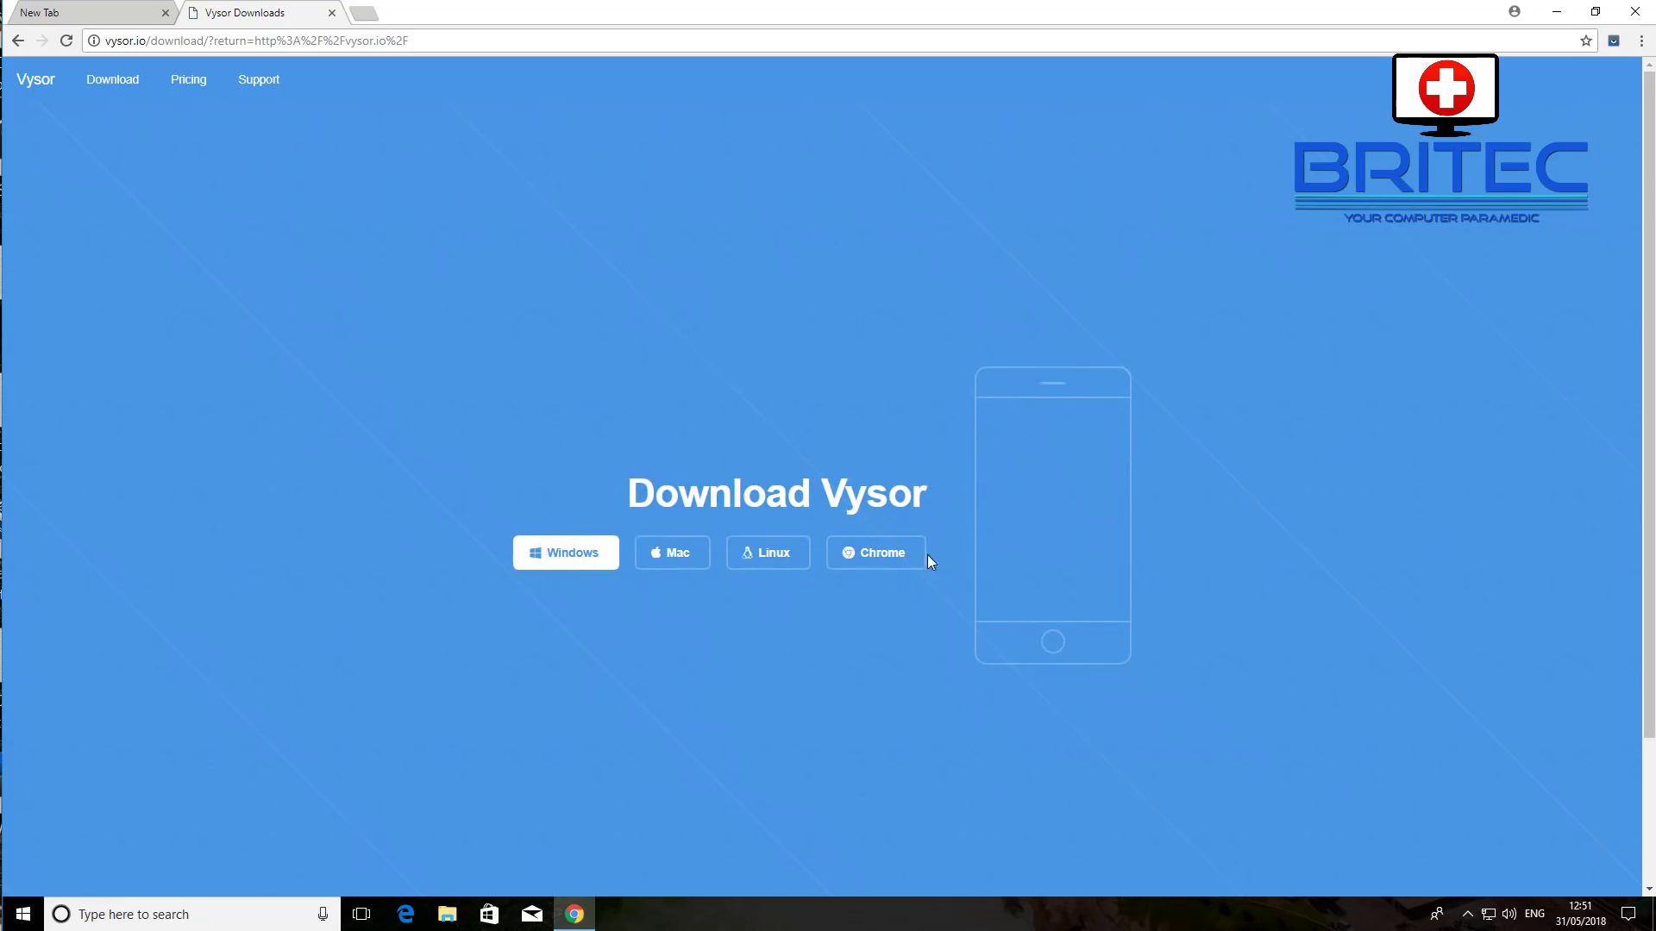
click(567, 560)
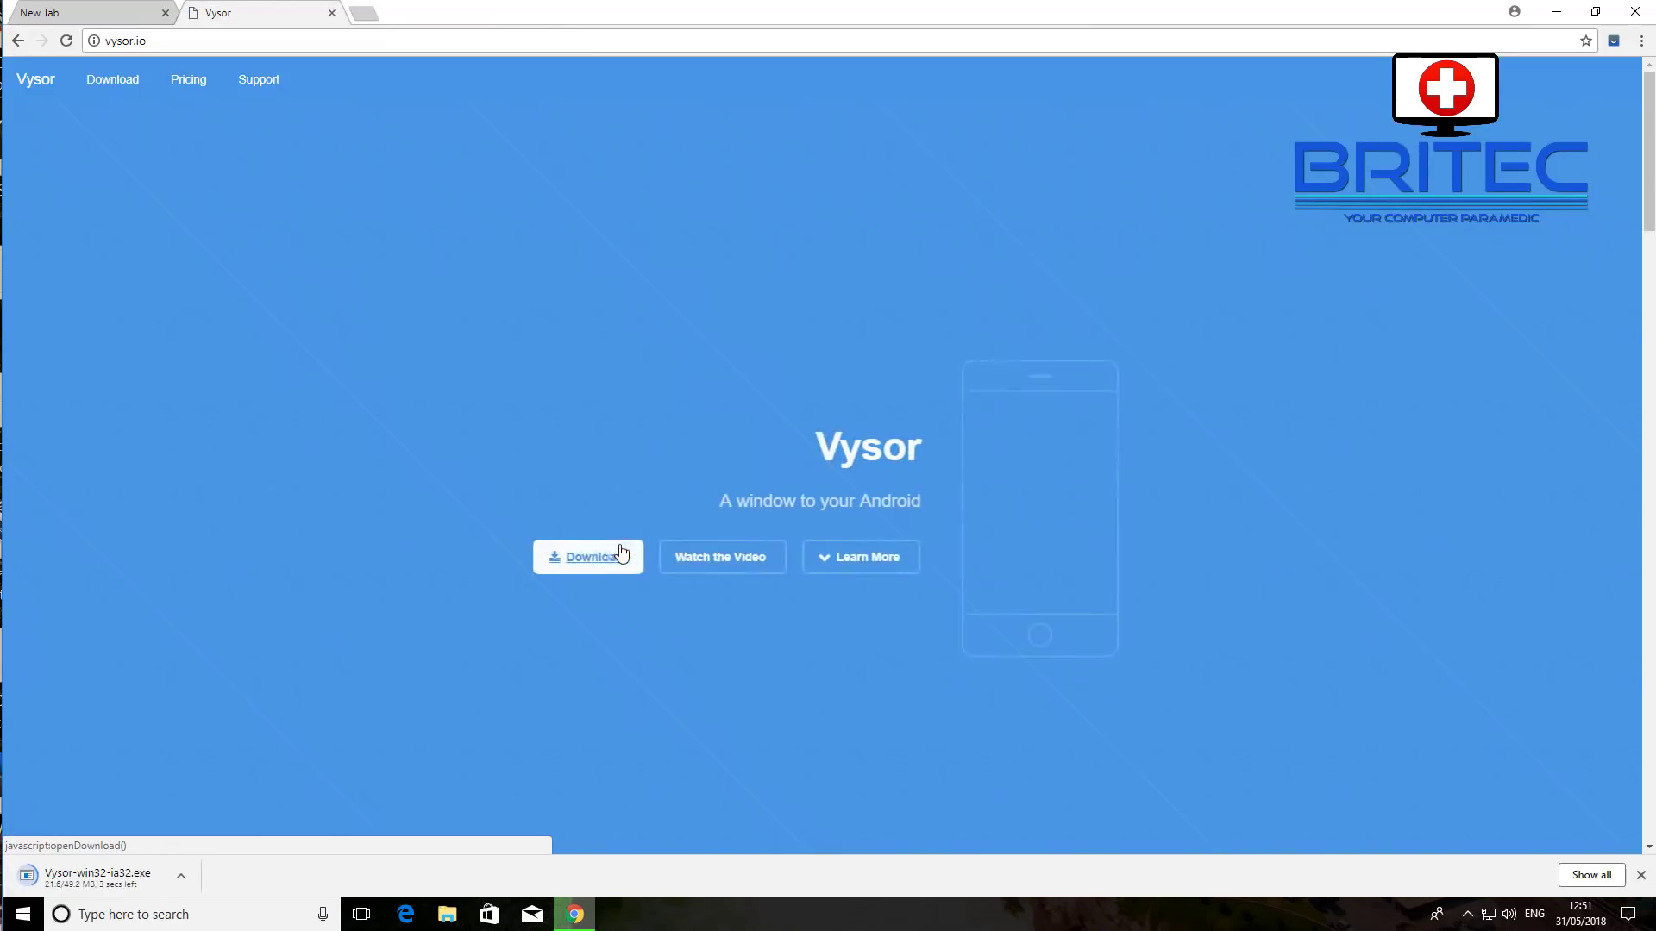
Install Vysor 1.8.3 from the downloaded exe and allow it through the Windows firewall.
click(94, 879)
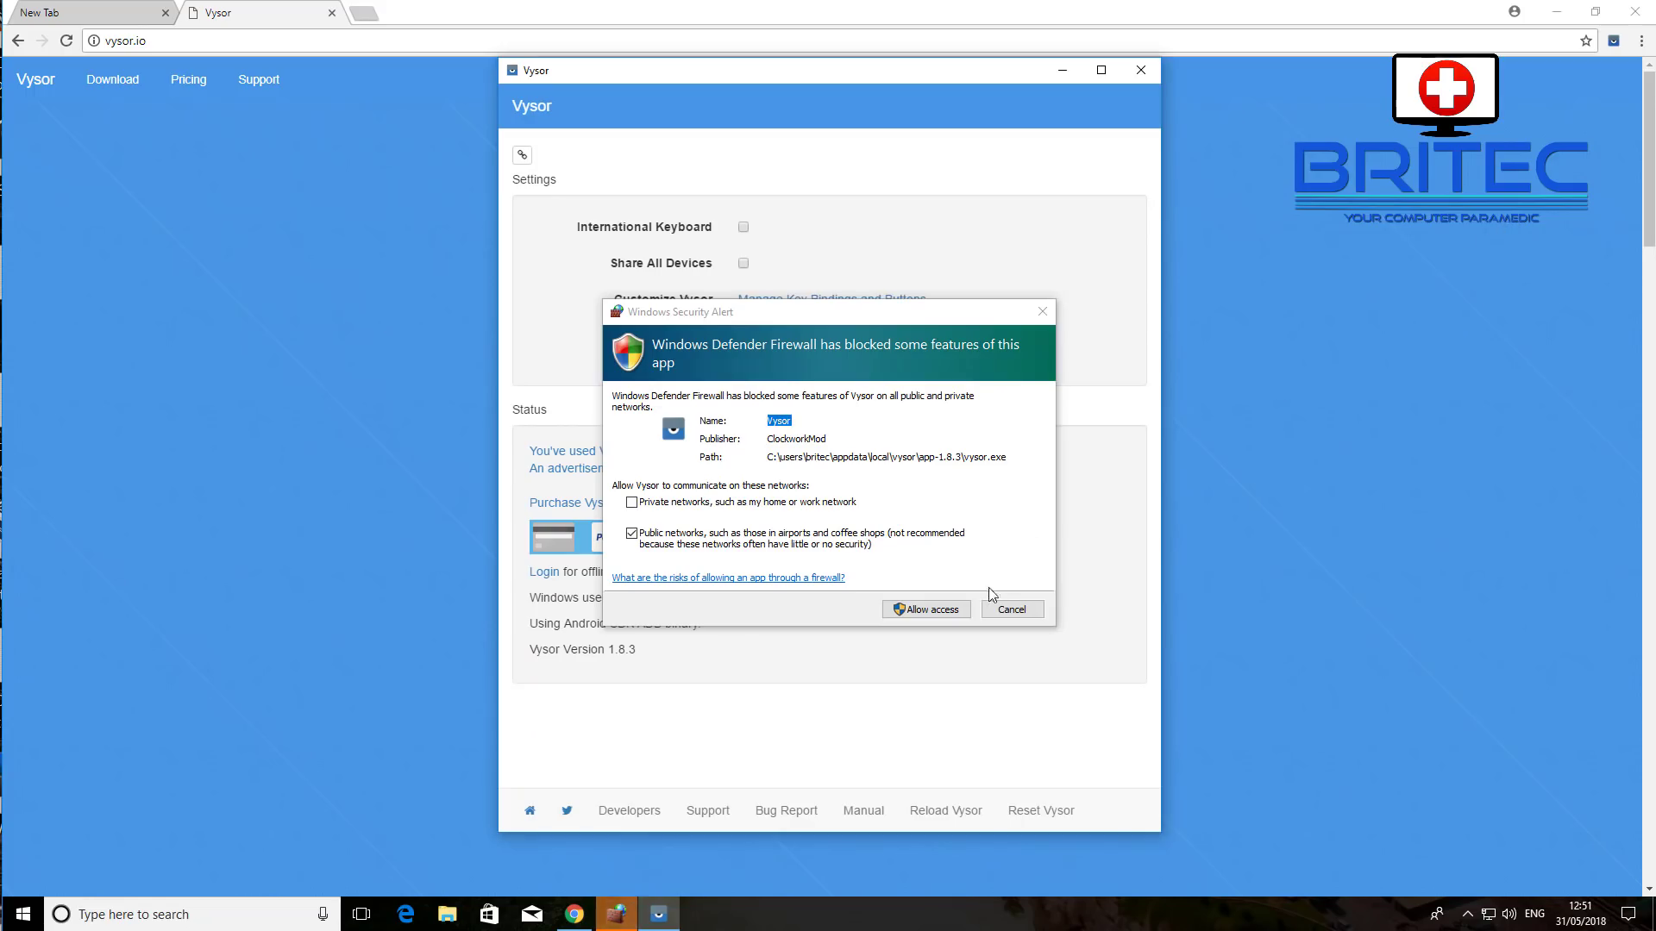
click(924, 611)
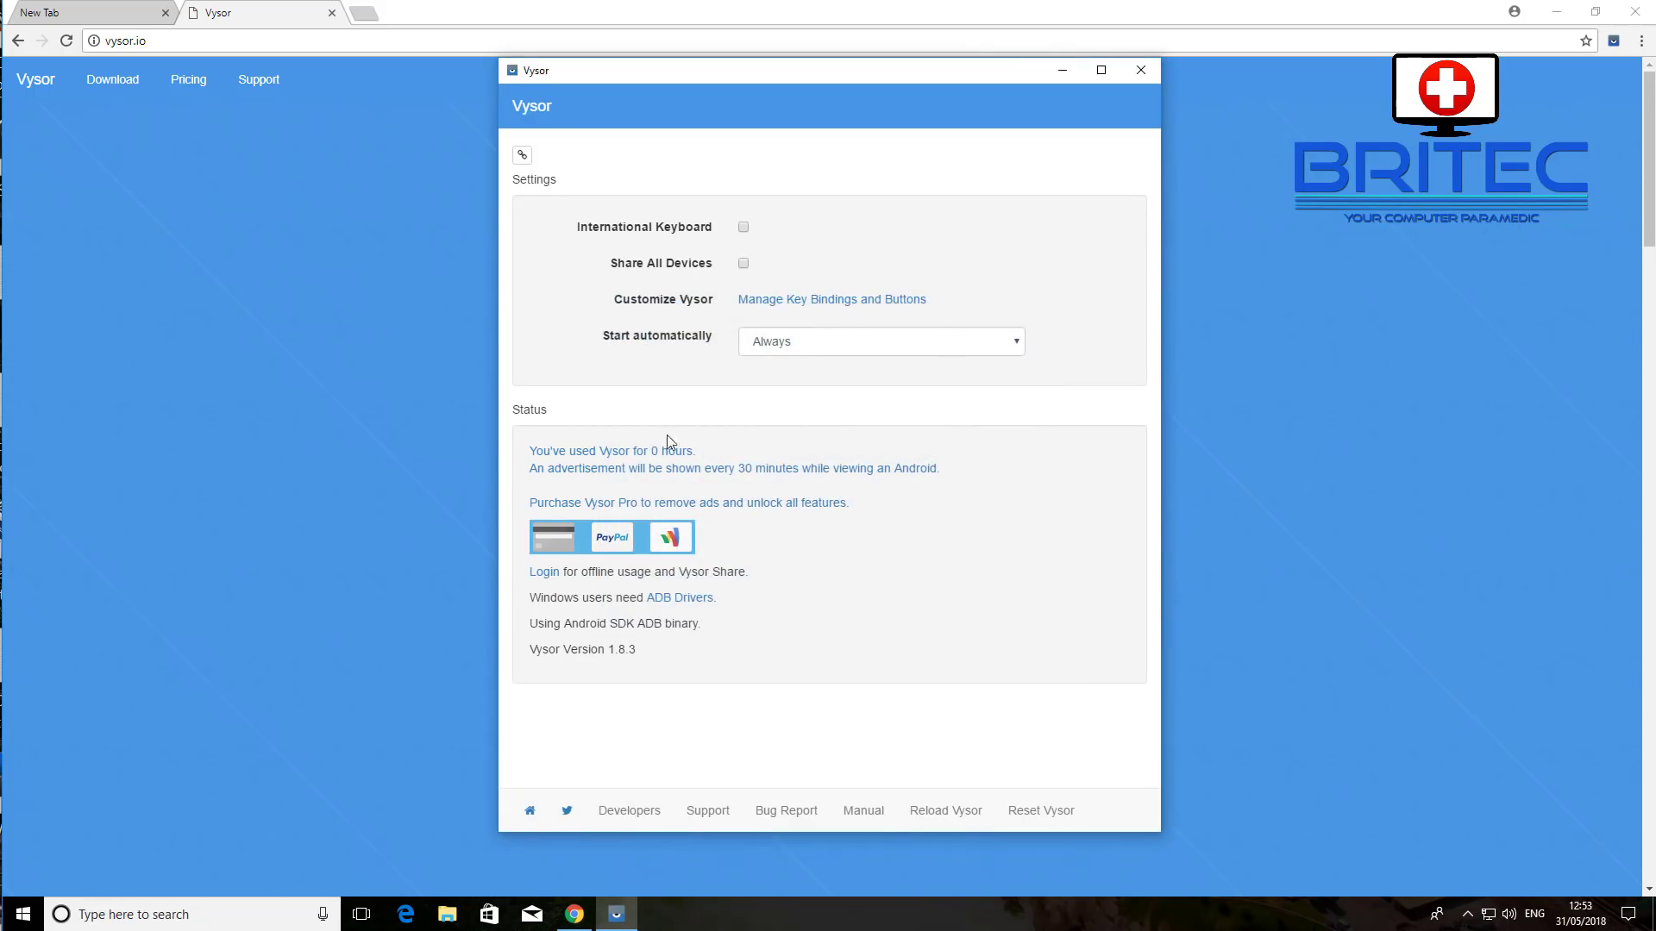
Open the ADB Drivers link in Chrome, then download and run UniversalAdbDriverSetup.msi.
click(682, 598)
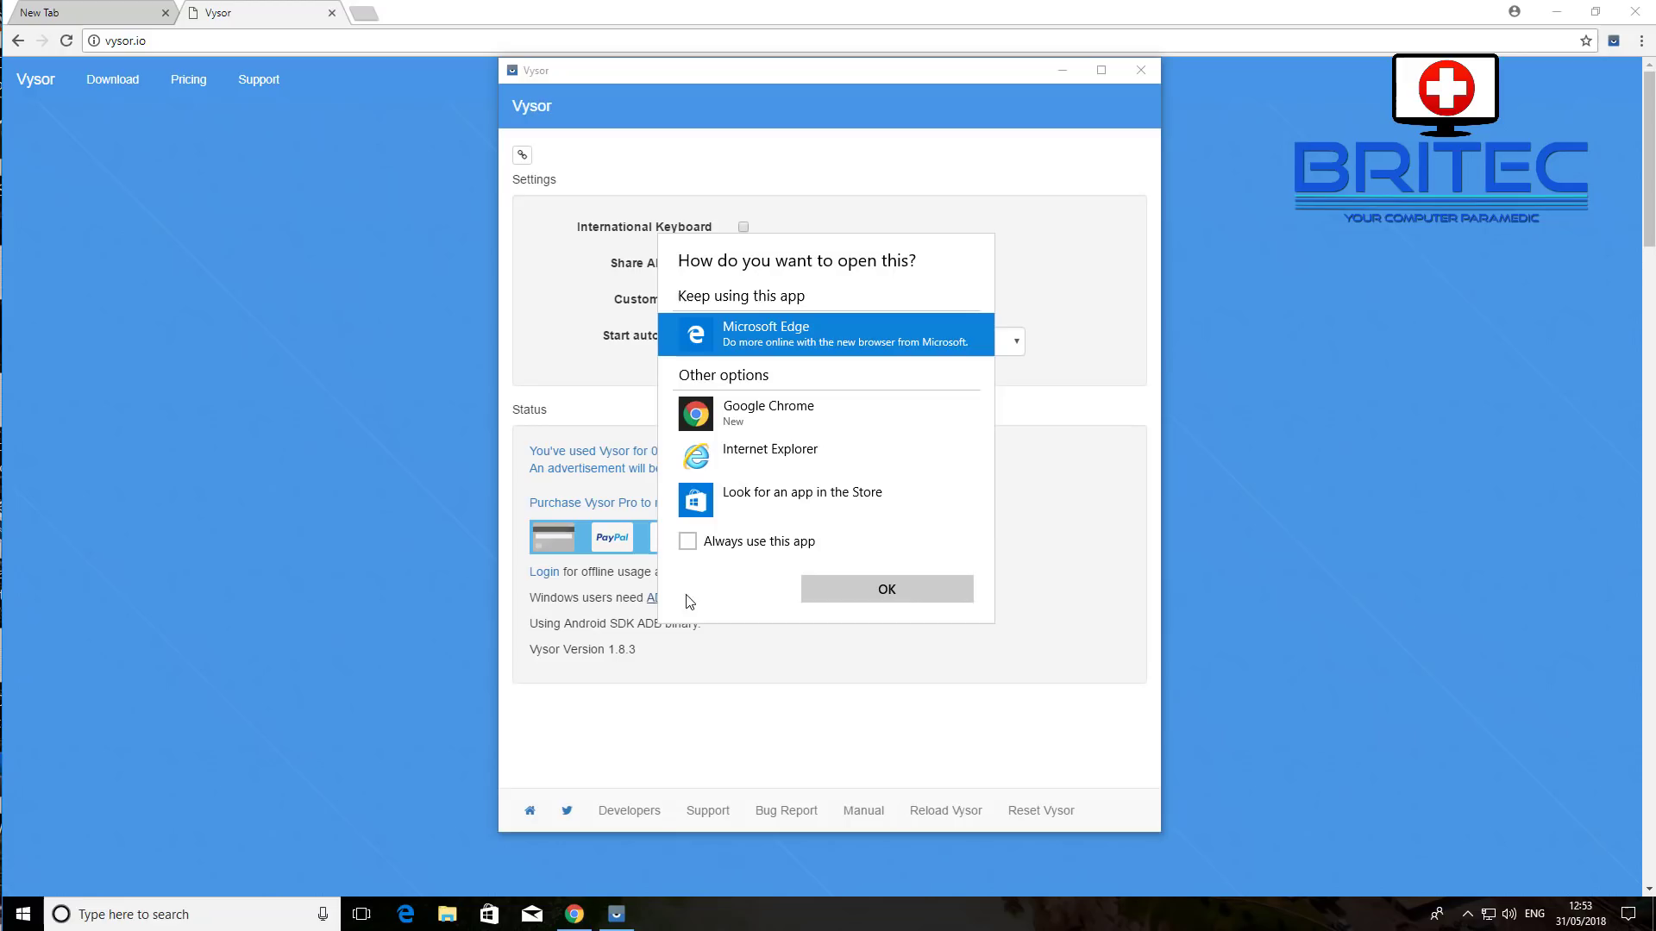
click(755, 417)
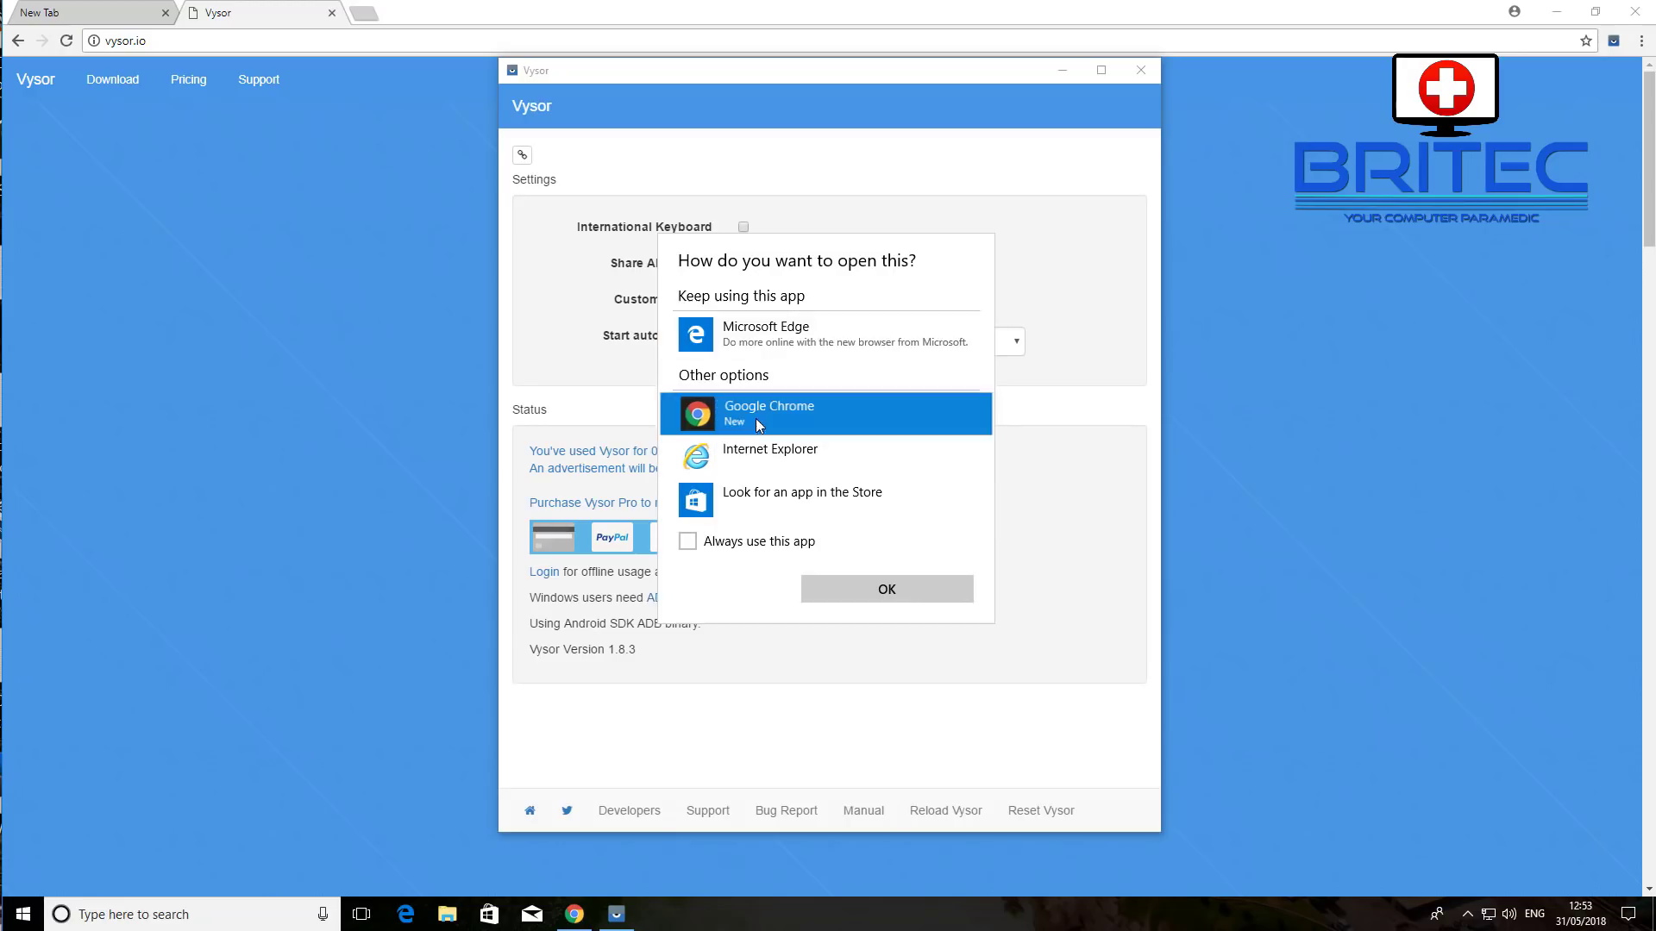
click(887, 590)
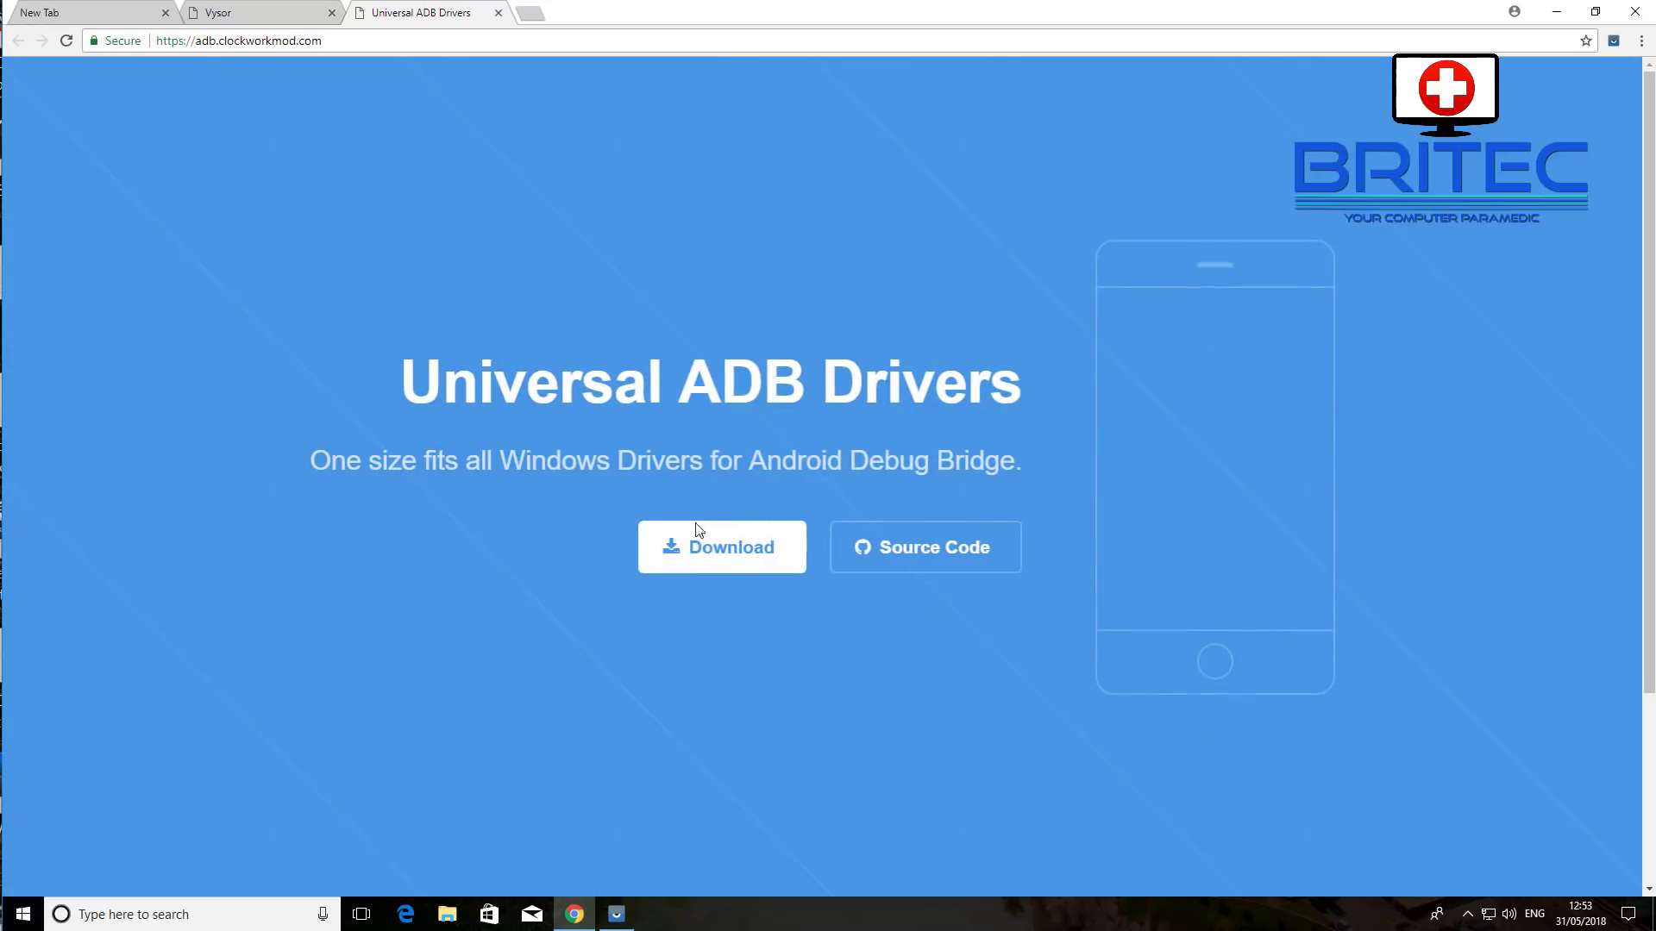
click(693, 562)
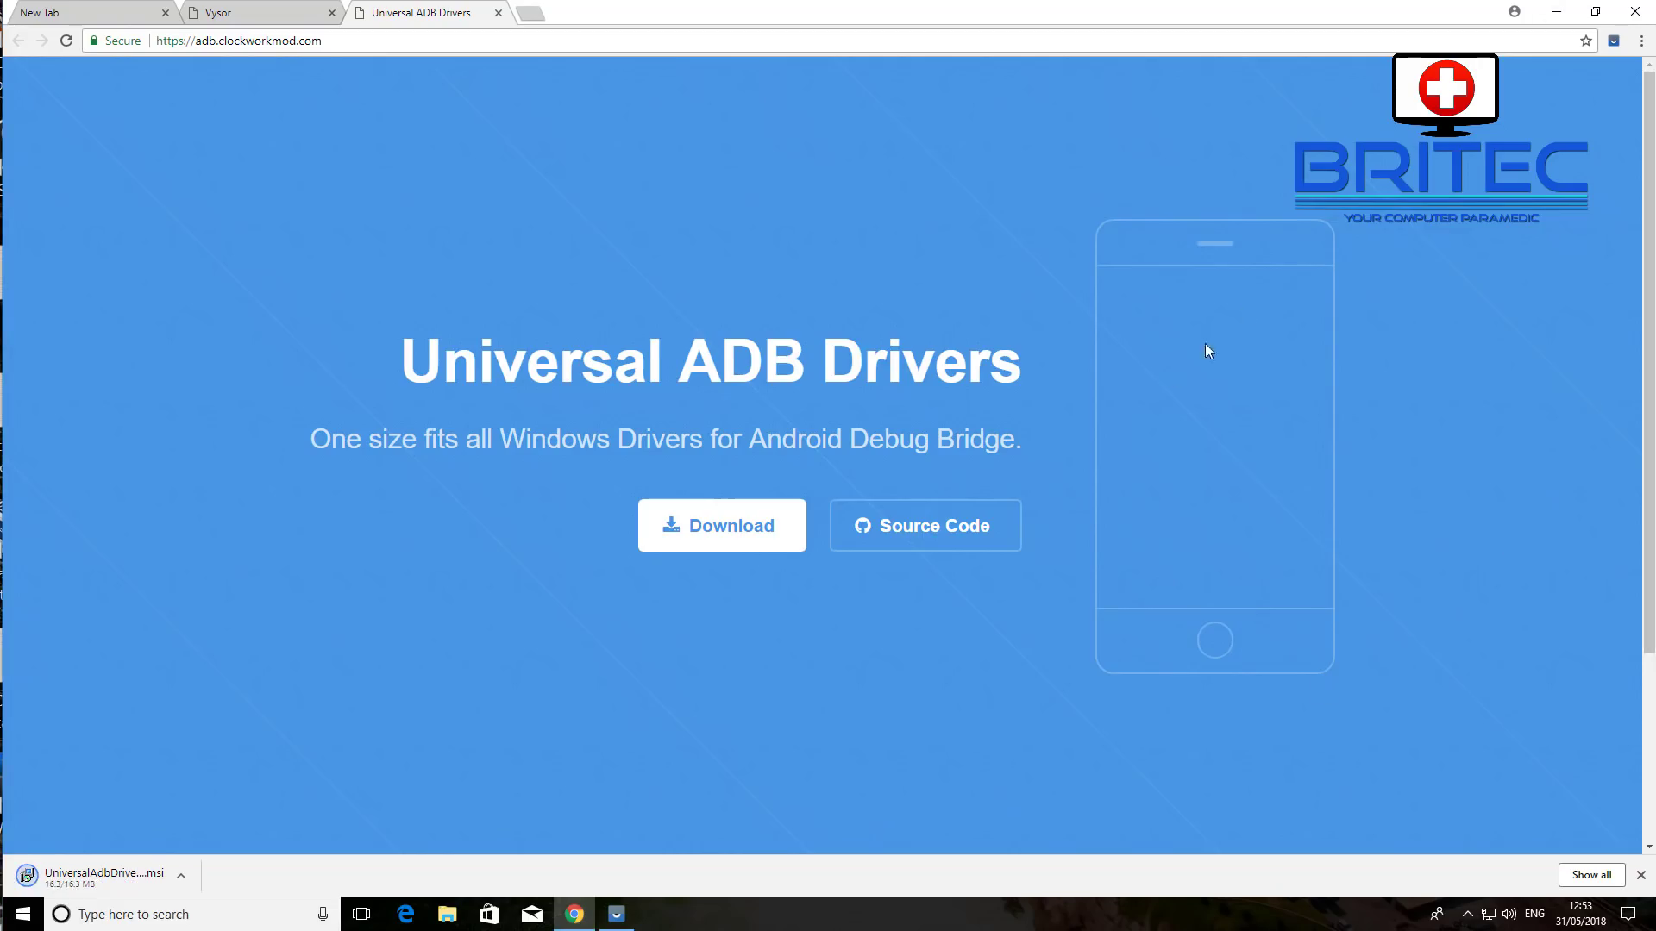
click(90, 876)
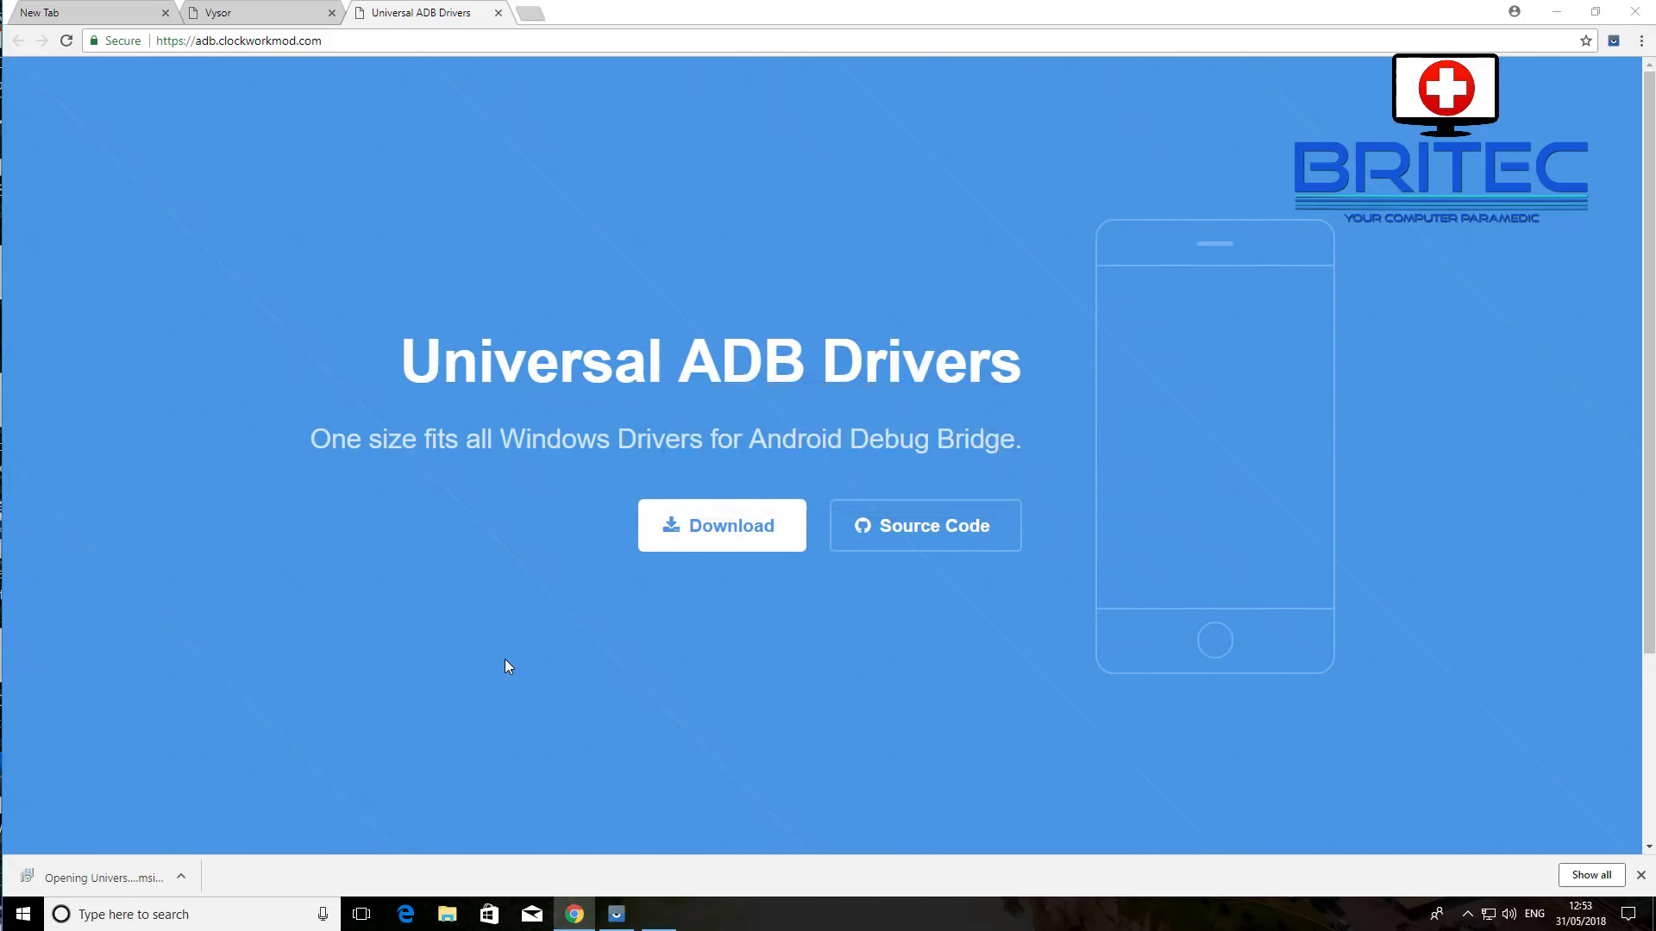
Install the Universal Adb Driver for Everyone in the default folder, approving the admin prompt.
click(1001, 604)
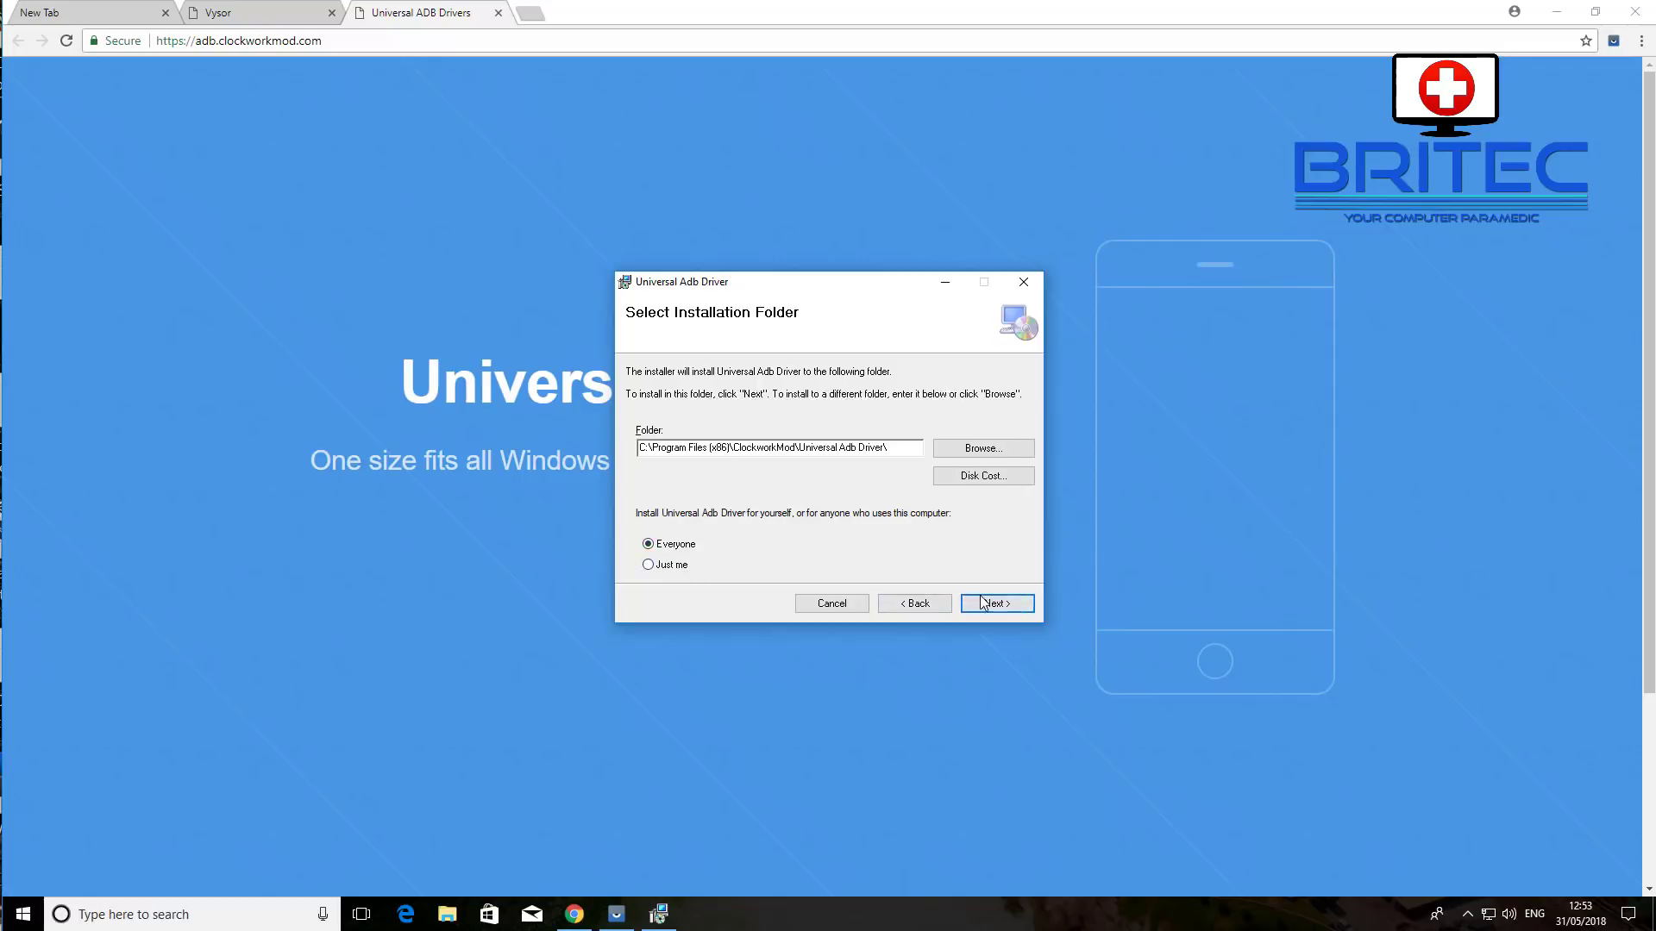
click(996, 604)
click(996, 604)
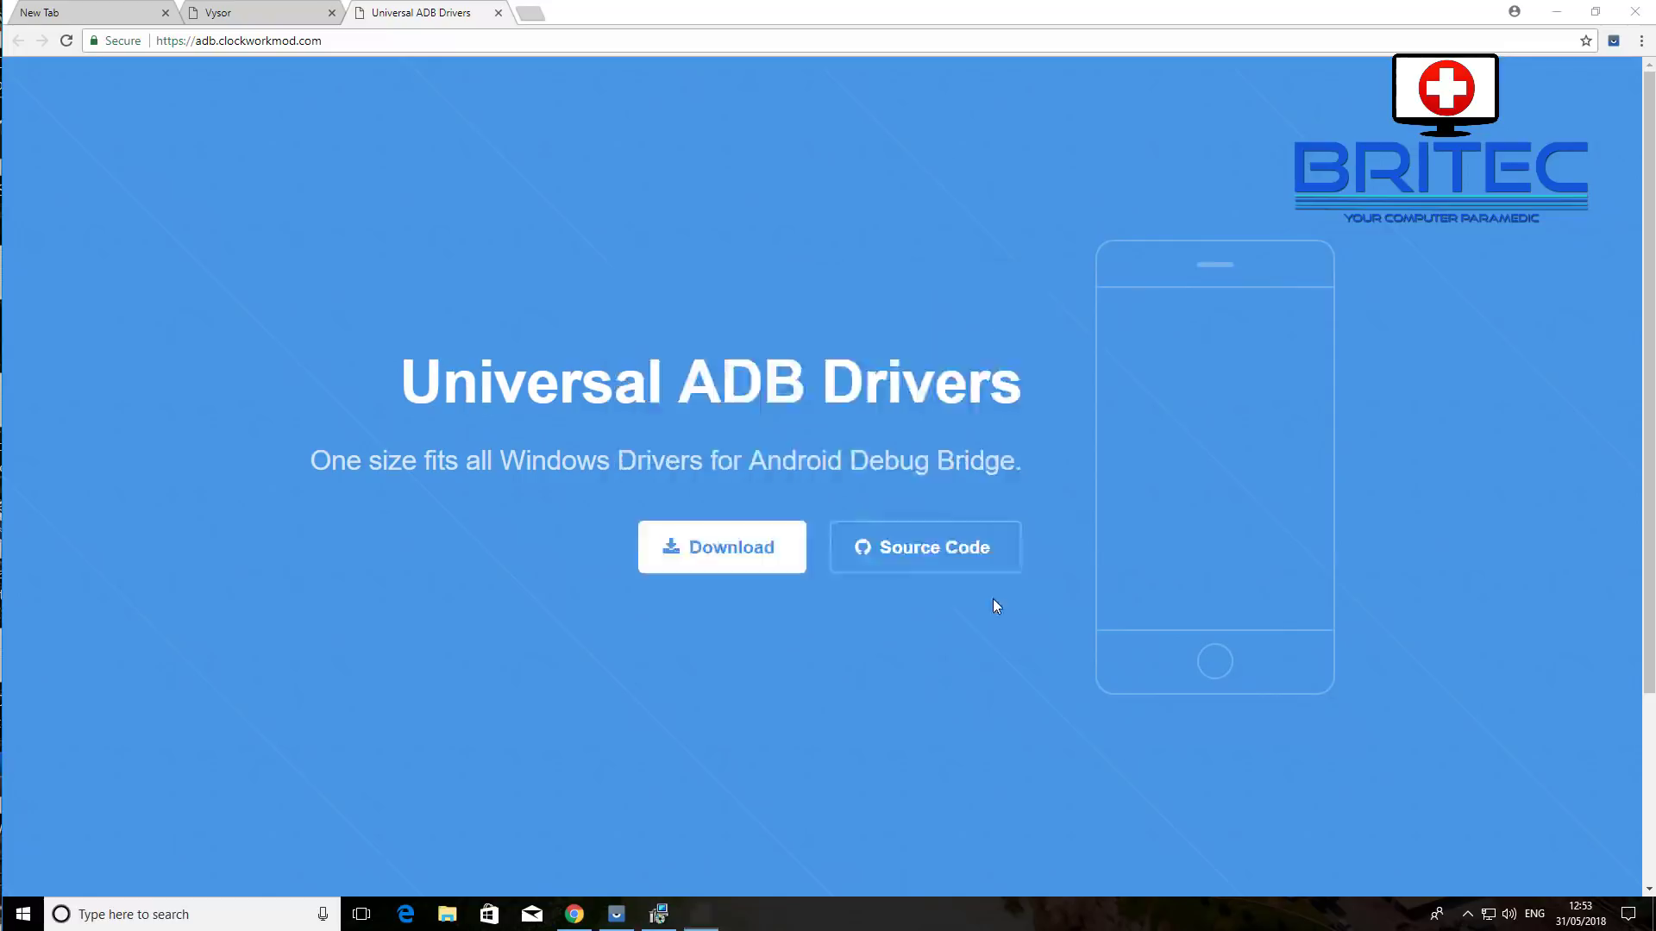
click(742, 591)
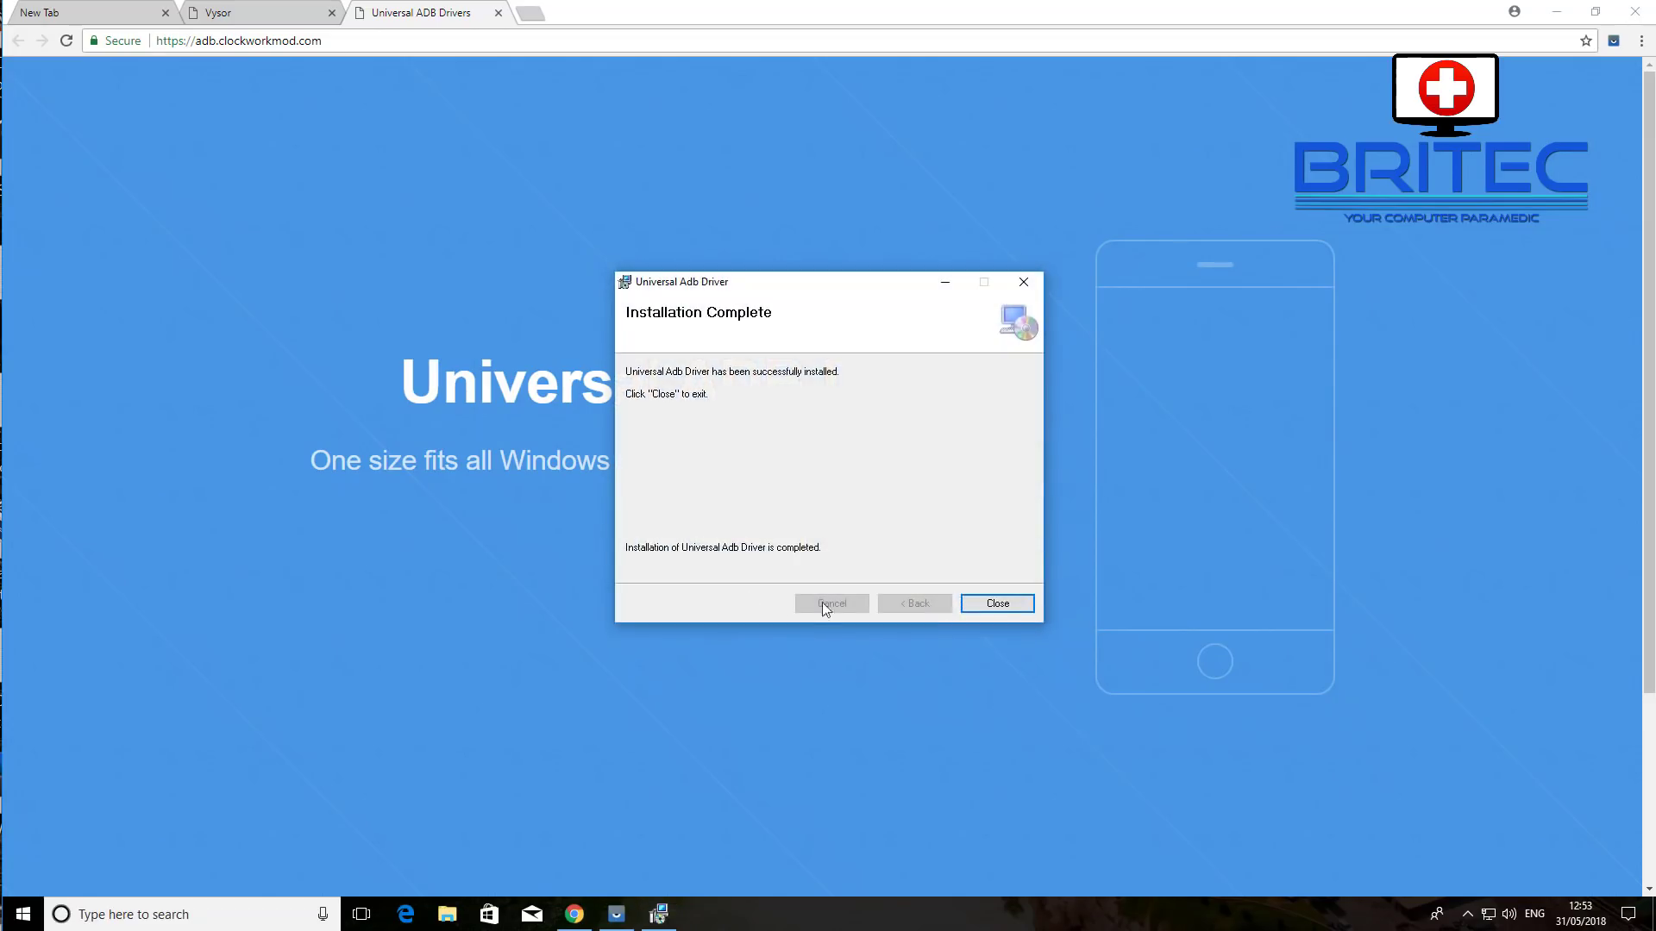
click(997, 603)
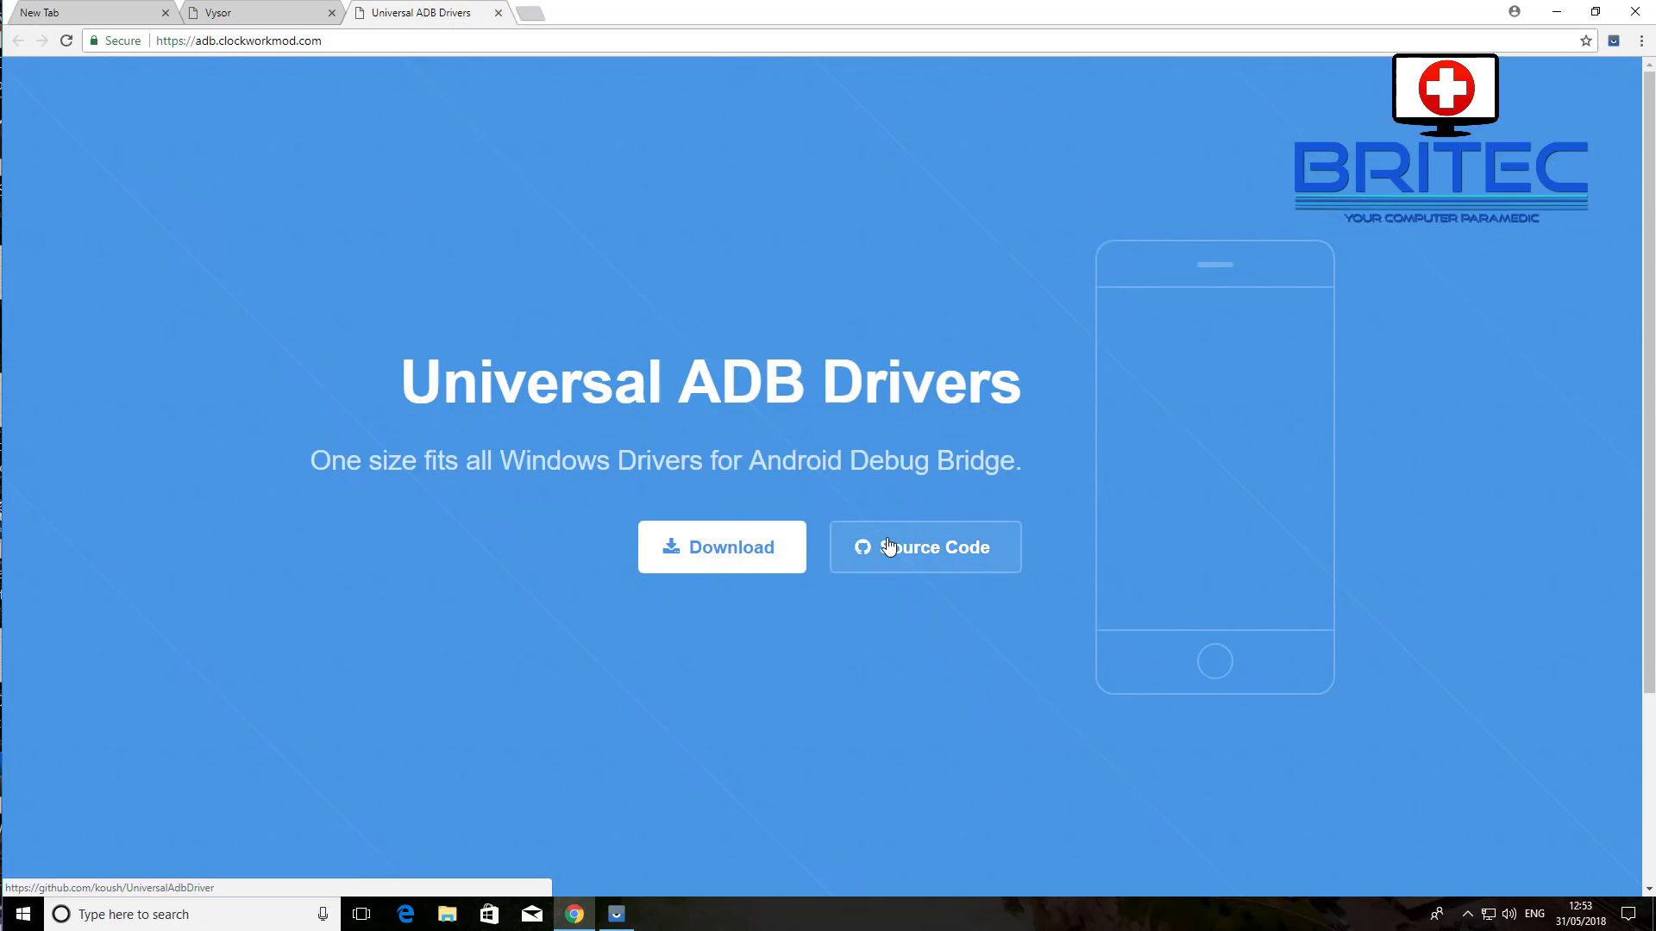
Close the Universal ADB Drivers tab, bring back the Vysor window, and restart Windows.
click(499, 13)
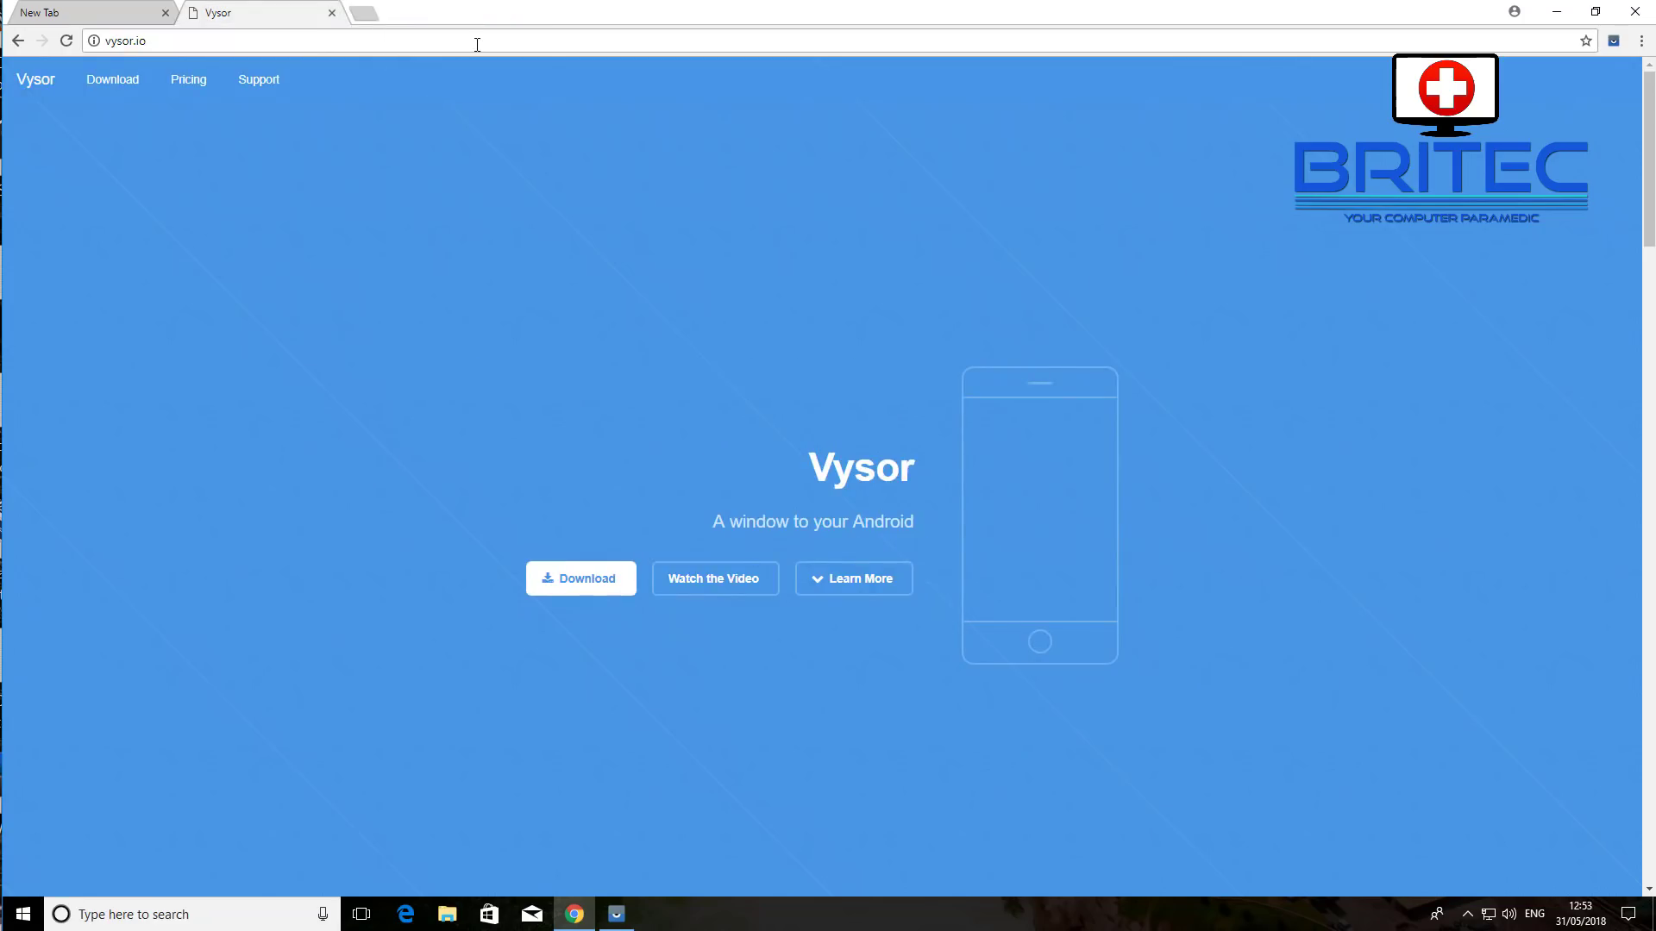
click(616, 914)
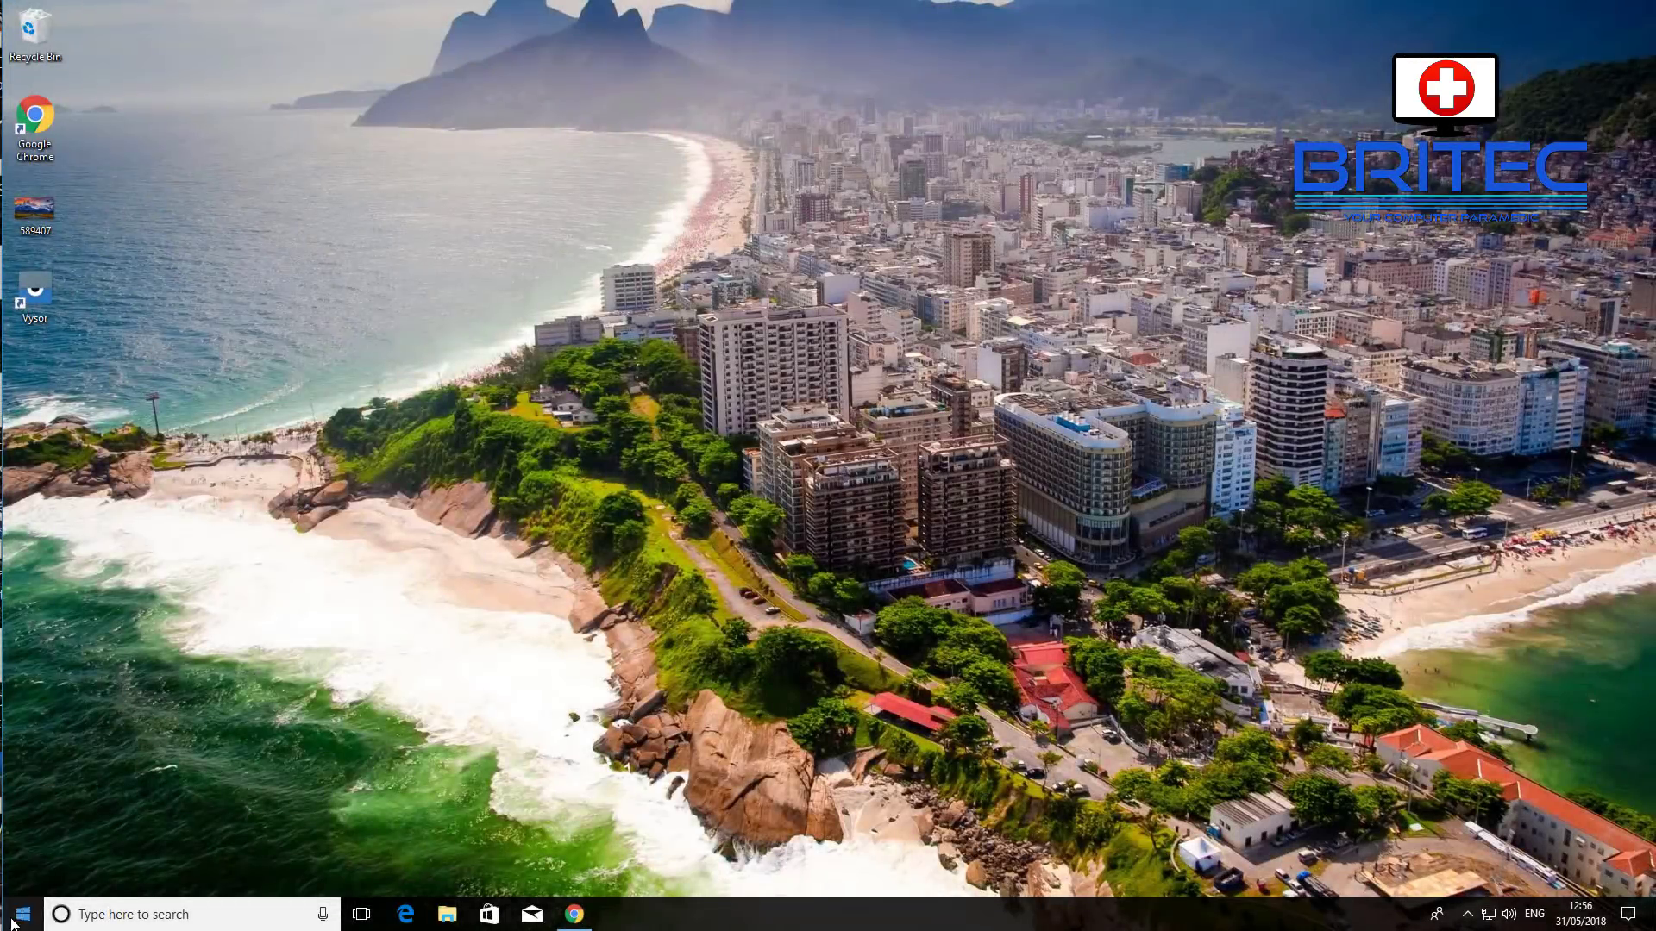
click(12, 922)
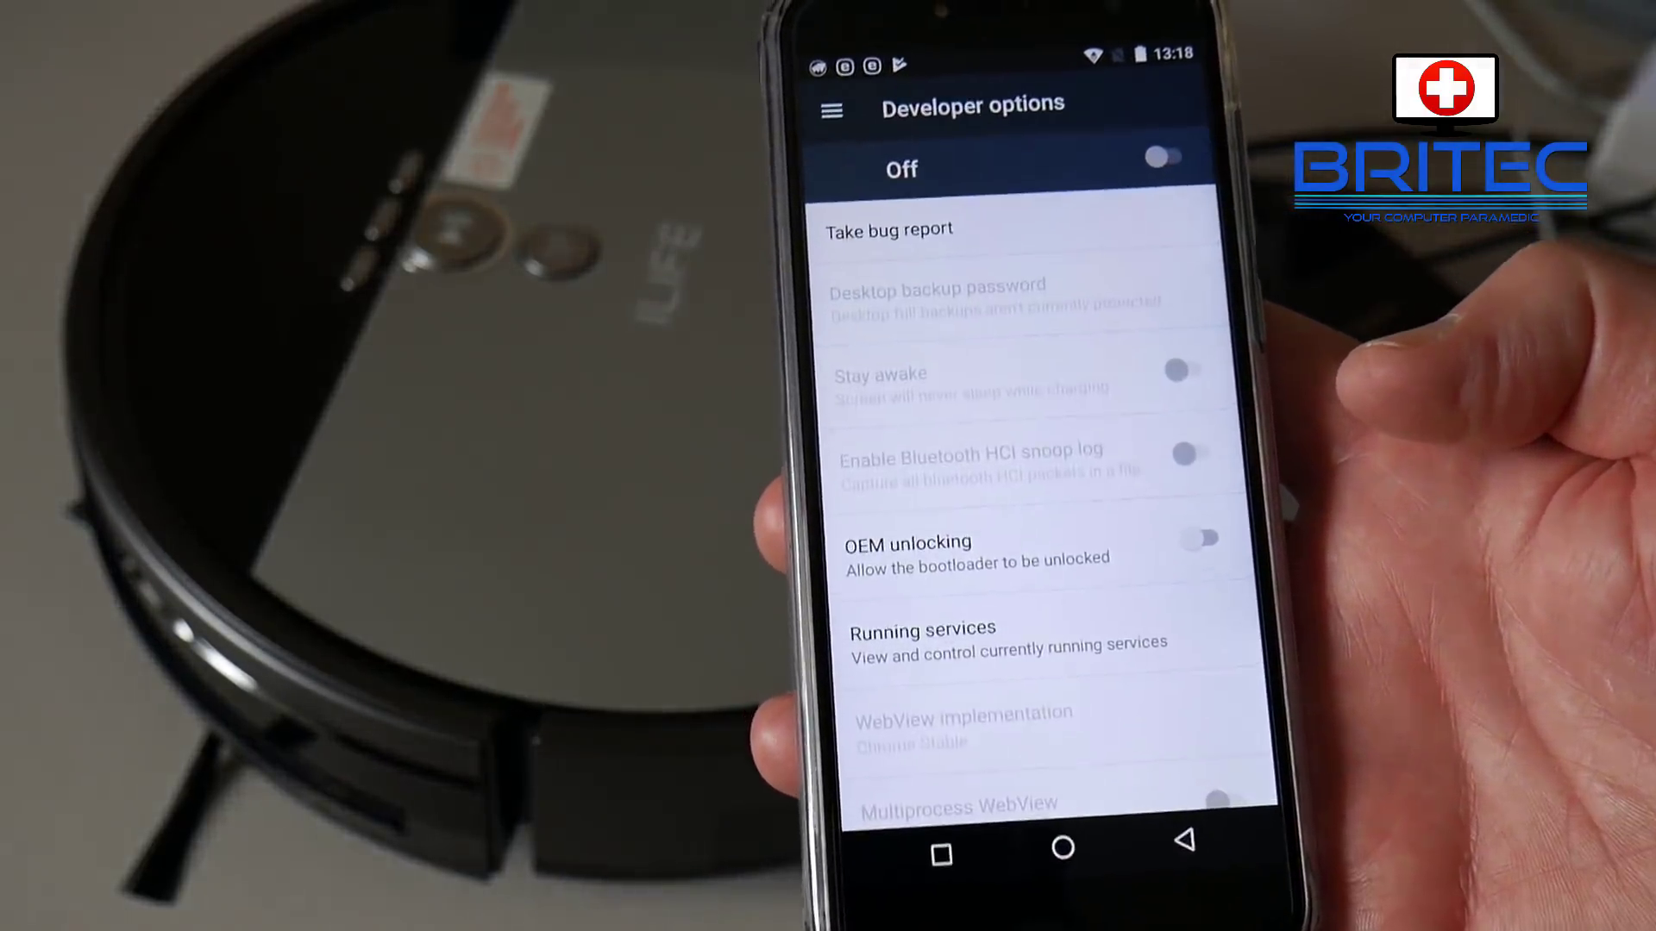
Scroll down and switch on Developer options, then USB debugging, accepting both confirmation prompts.
scroll(965, 560, down, 5)
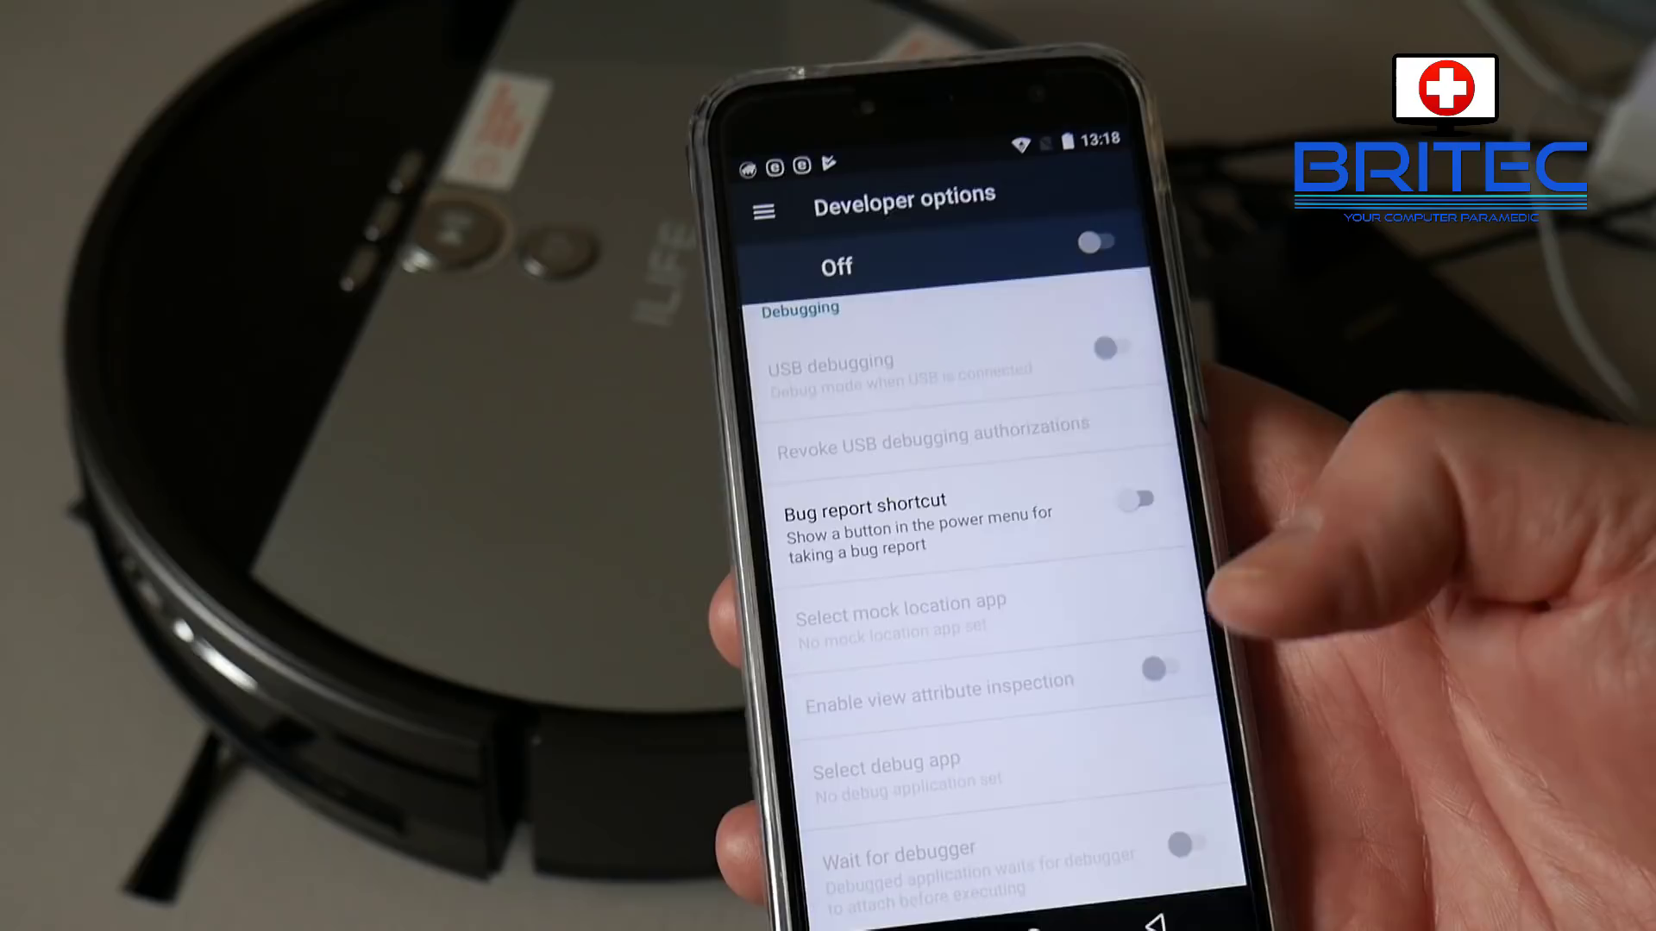
scroll(966, 561, down, 5)
scroll(965, 560, down, 5)
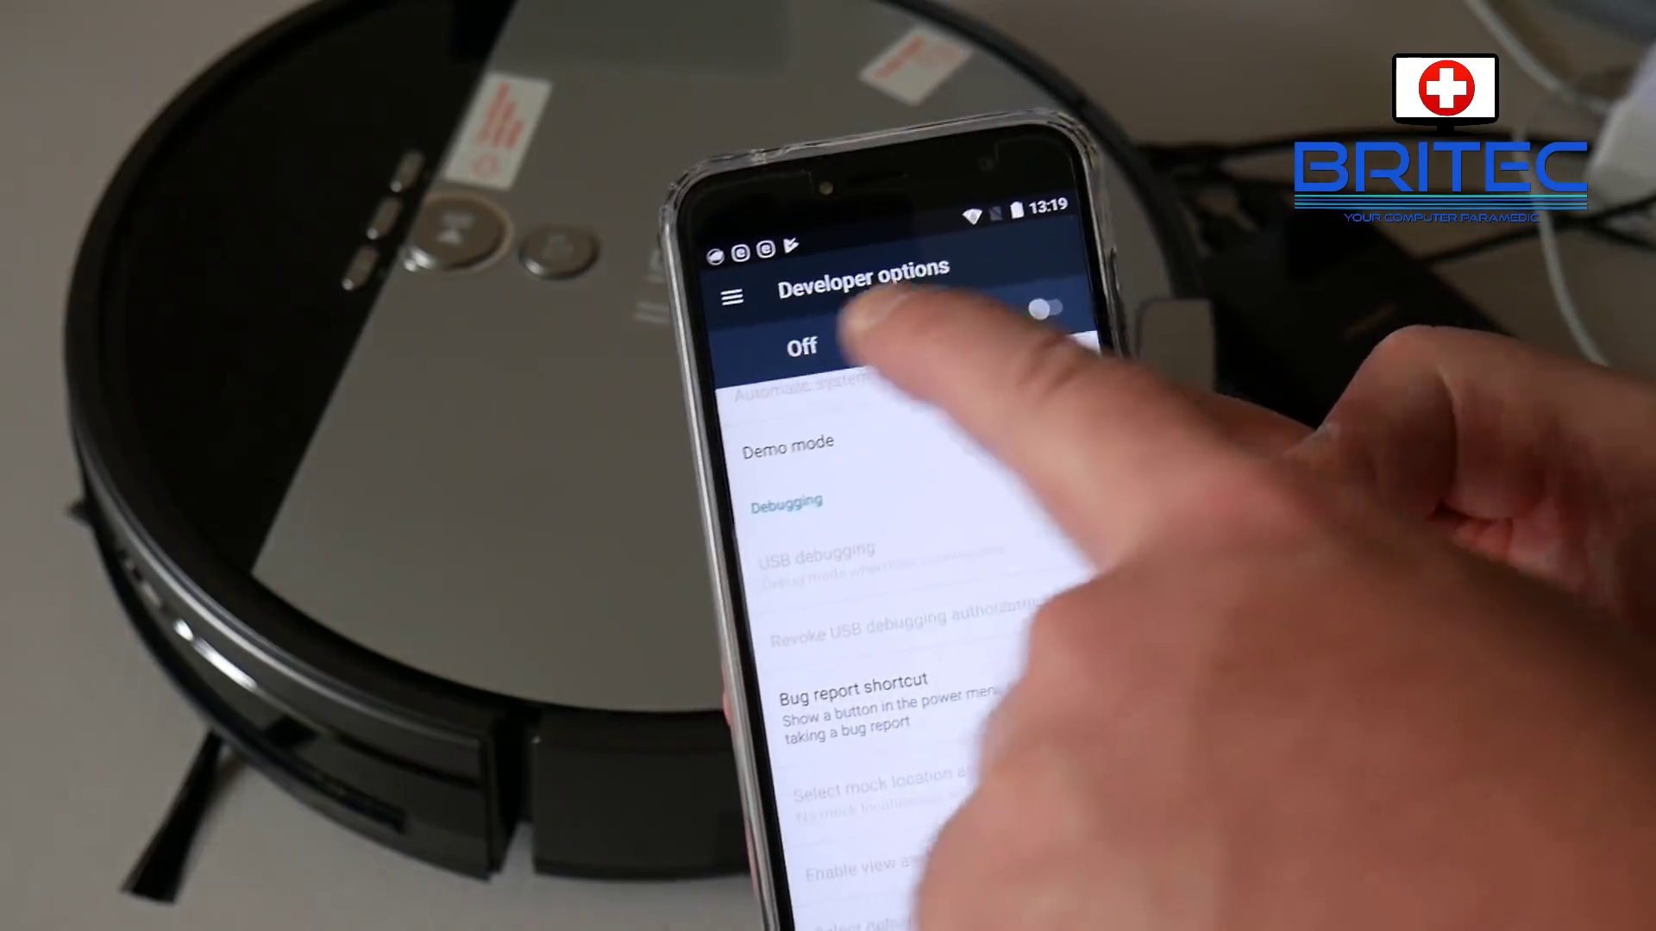
click(1044, 310)
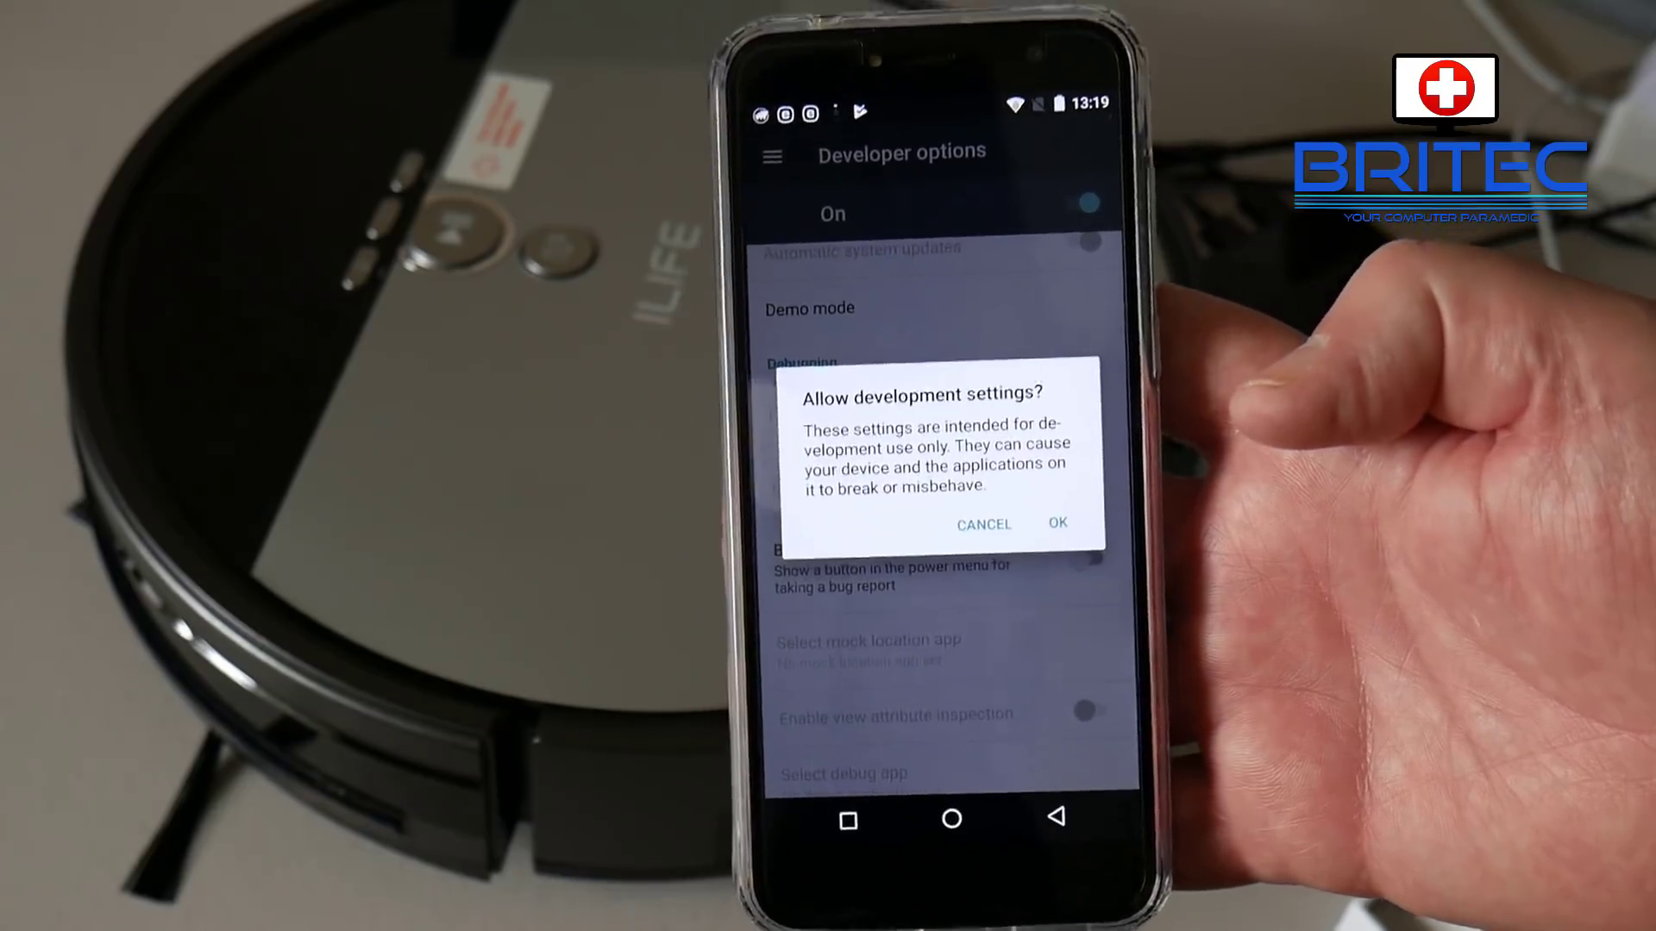
click(1057, 523)
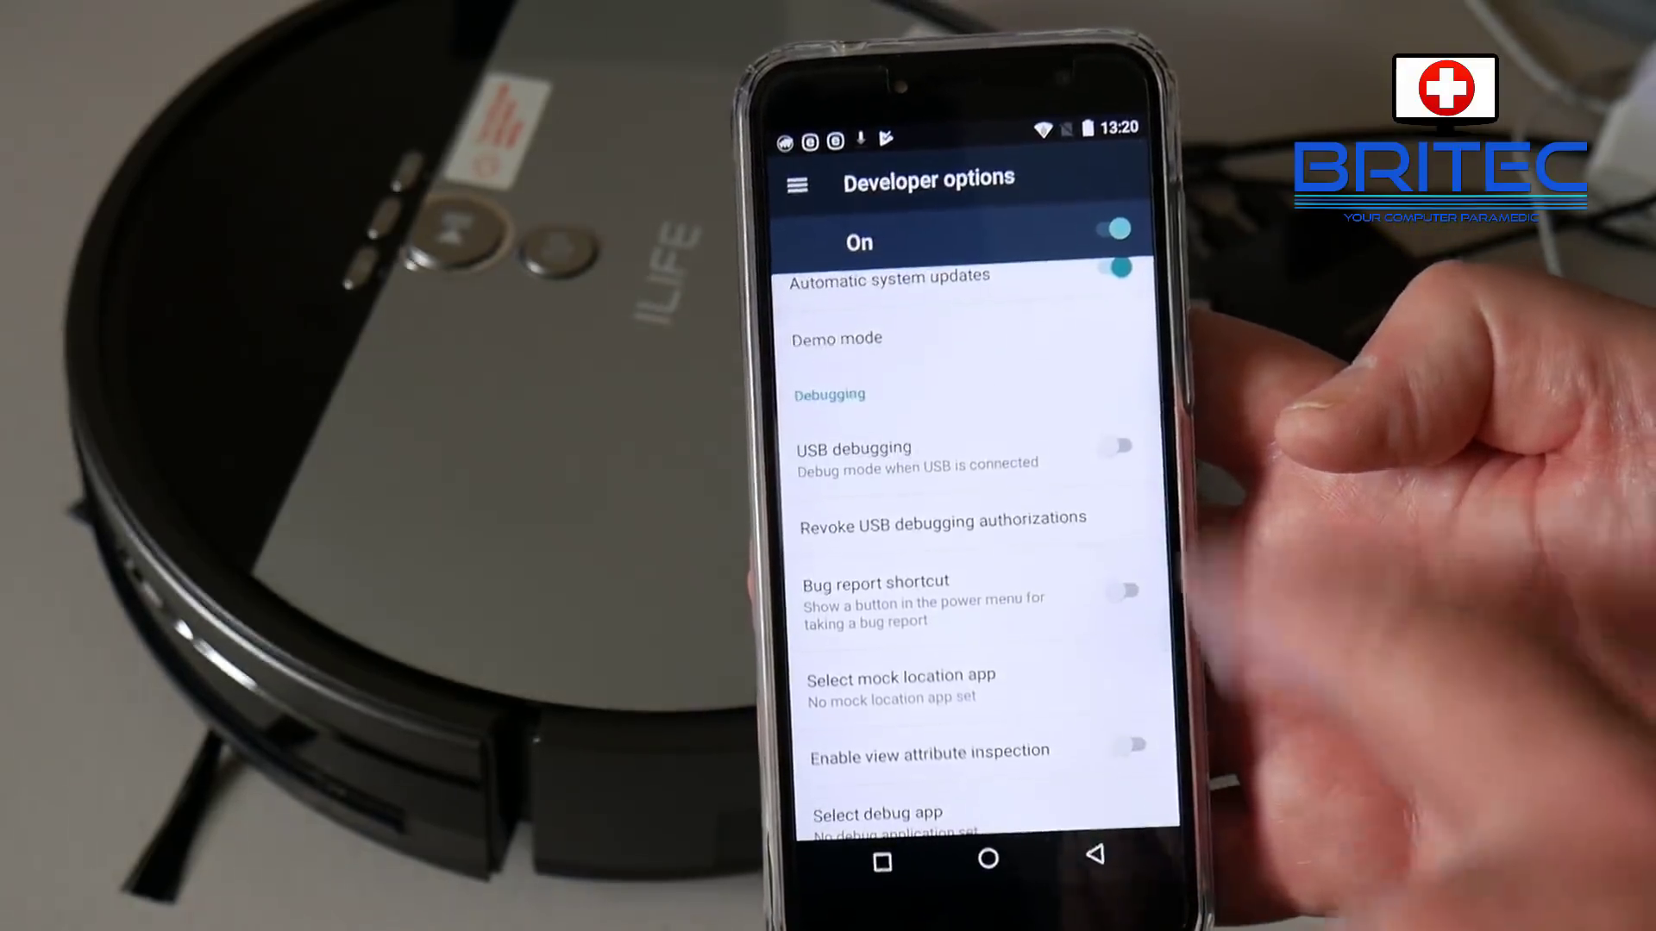
click(1119, 446)
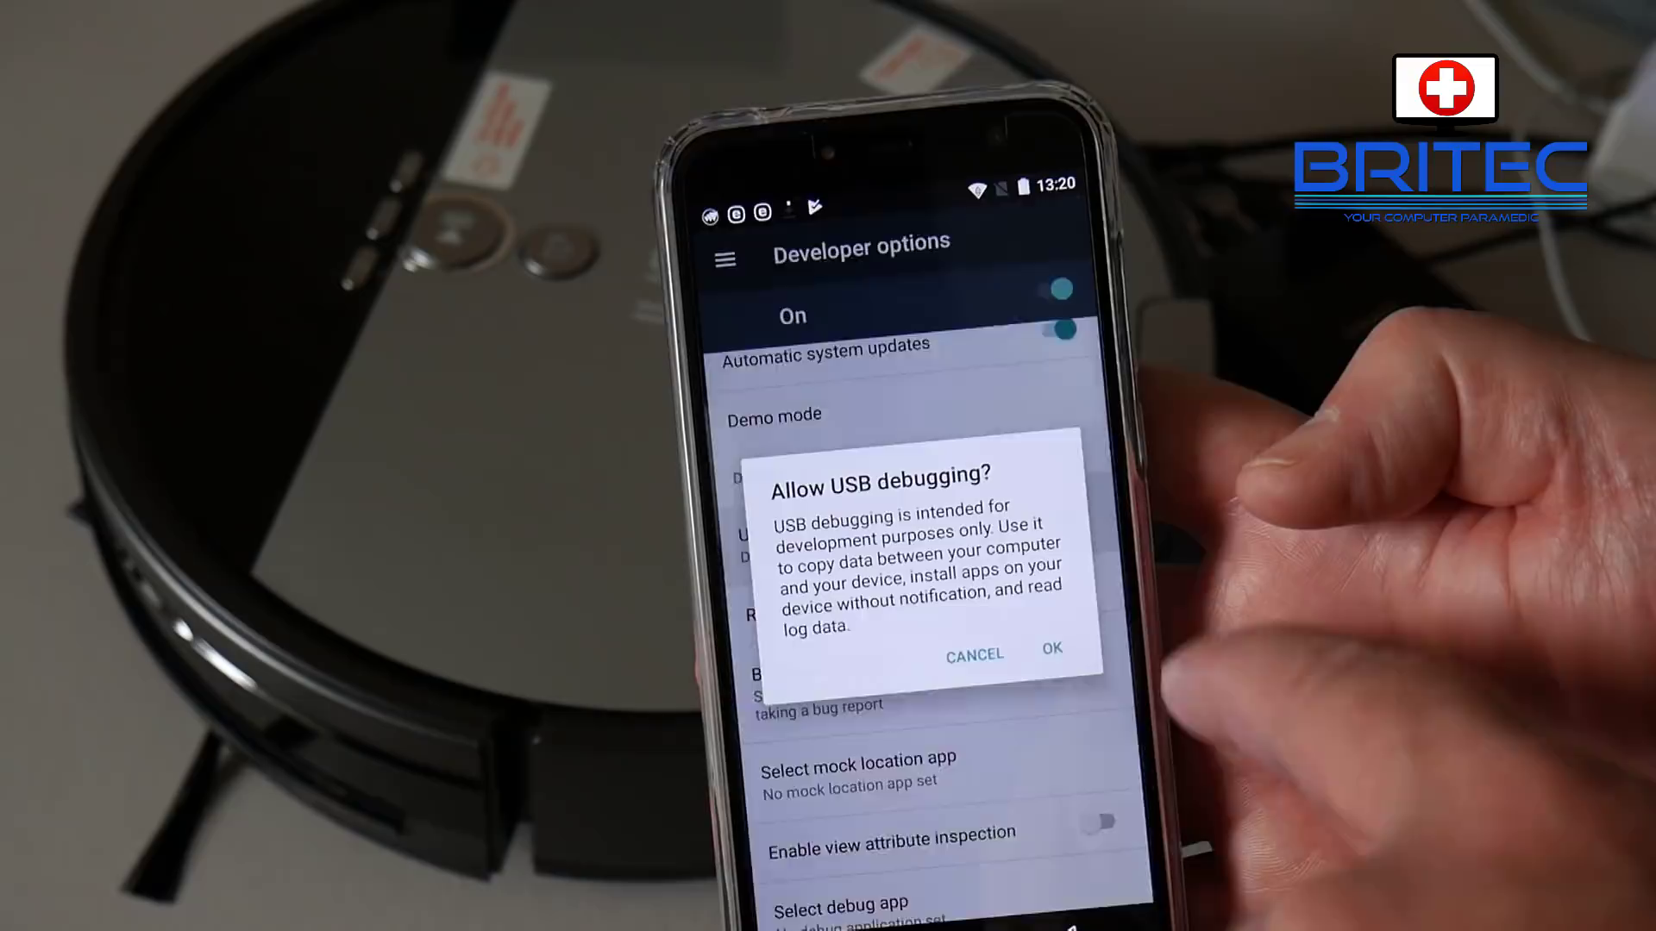
click(1052, 648)
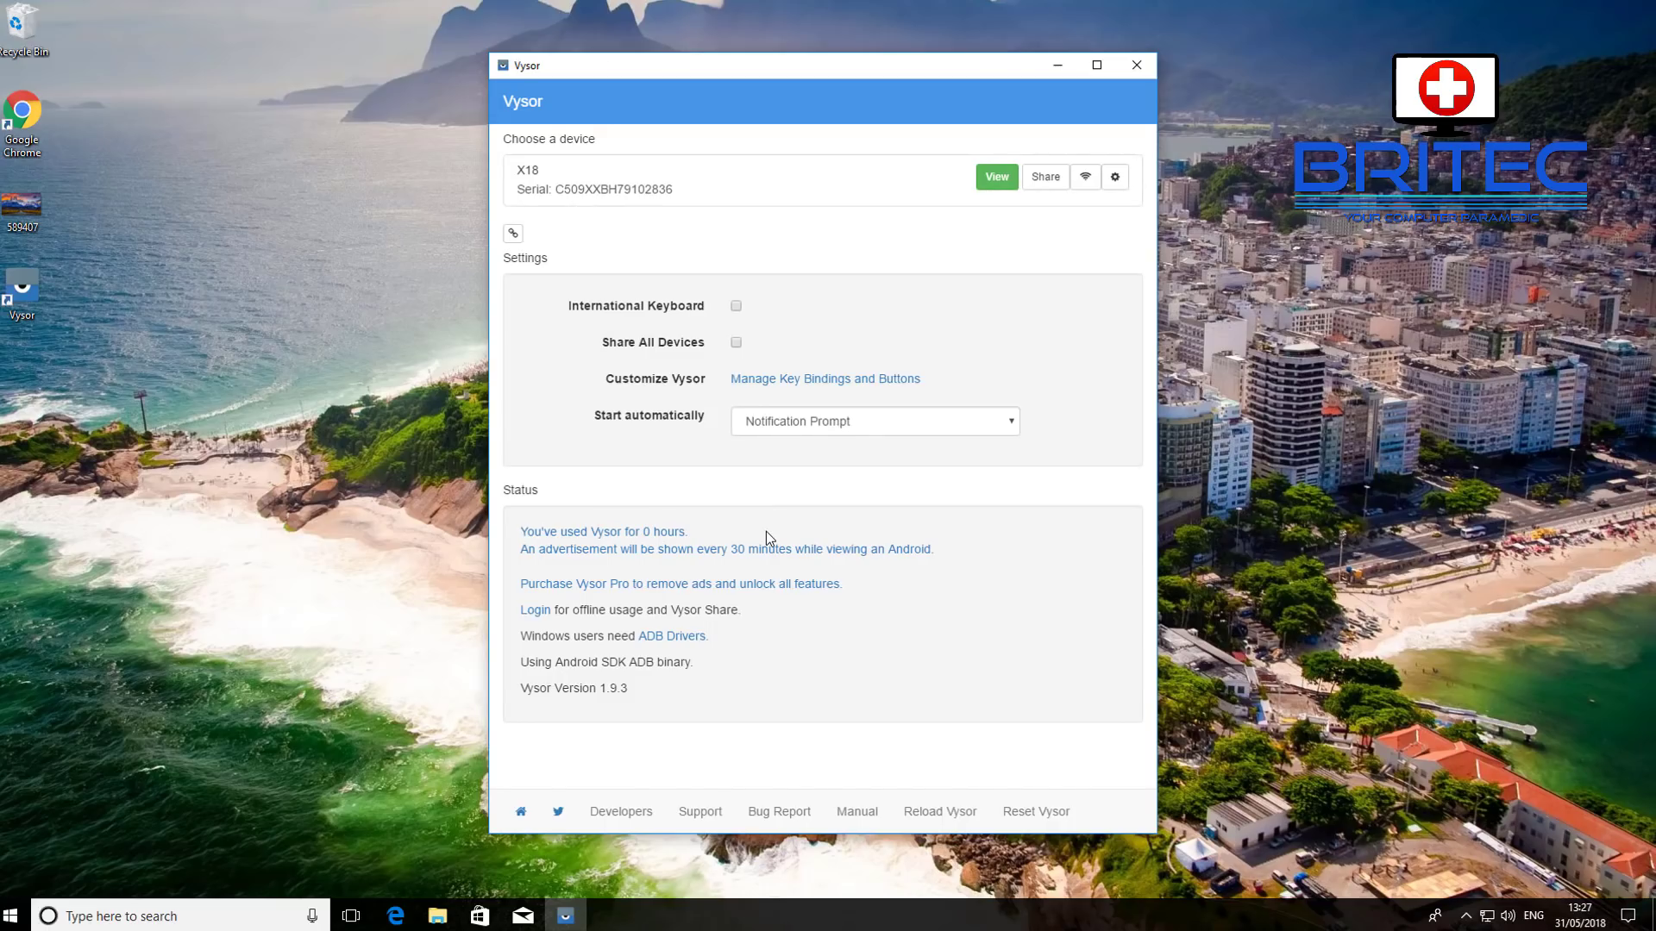
click(994, 181)
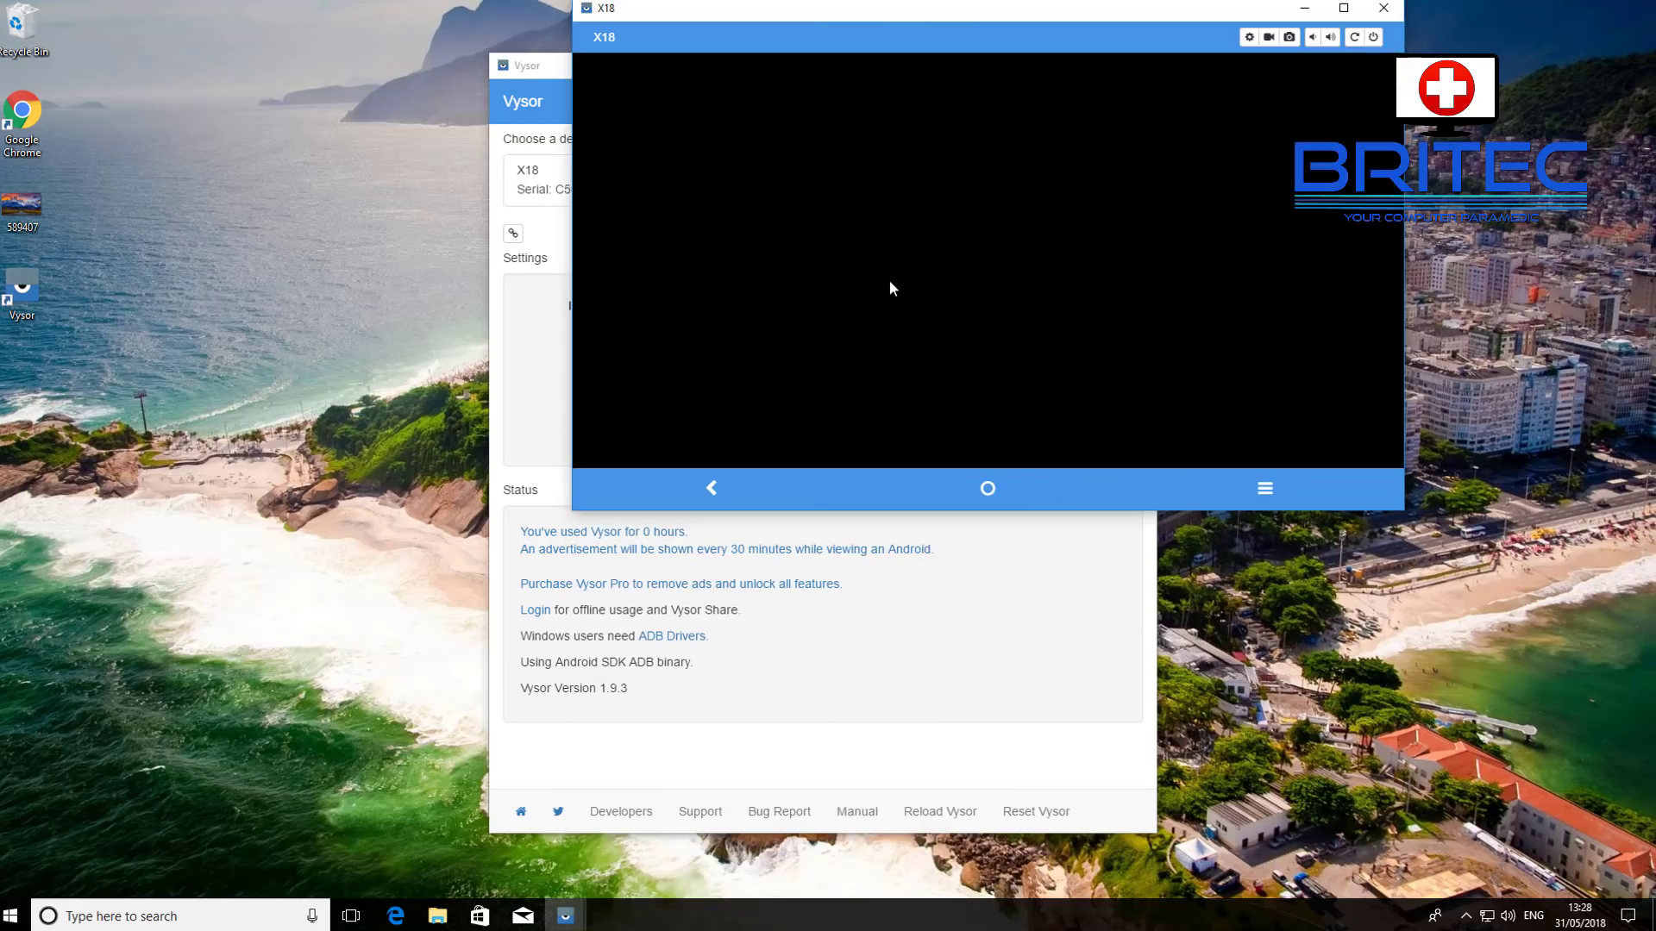
Move and maximize the X18 window, dismiss the Fullscreen notice, and close device settings.
drag(1025, 10, 853, 118)
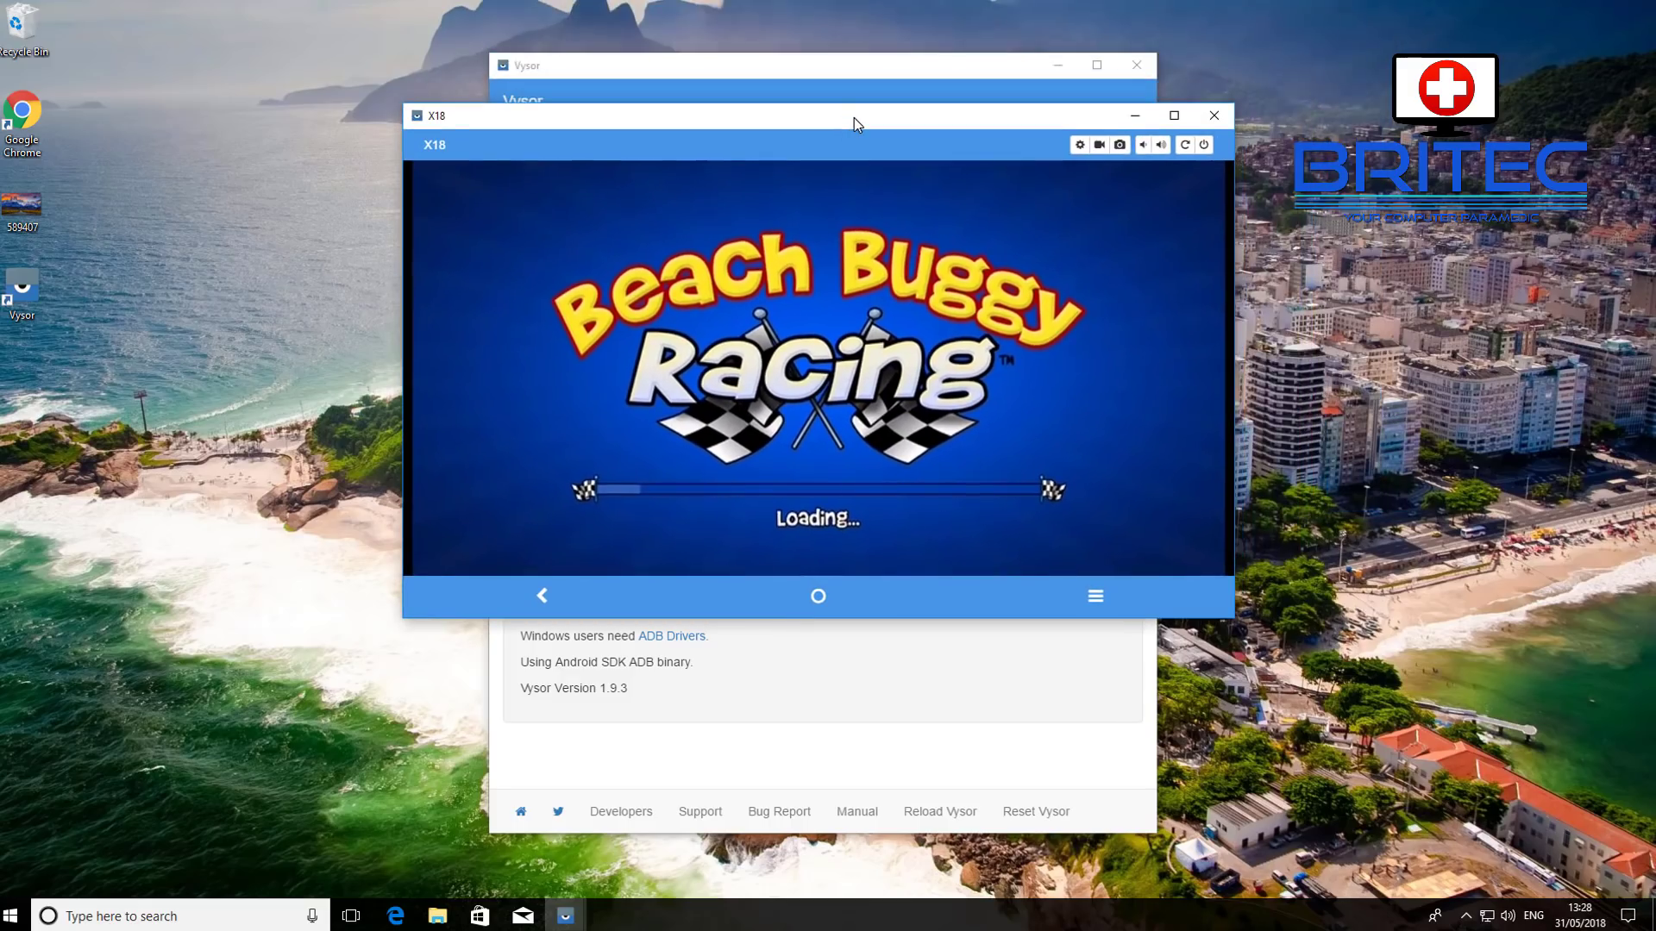
click(1174, 115)
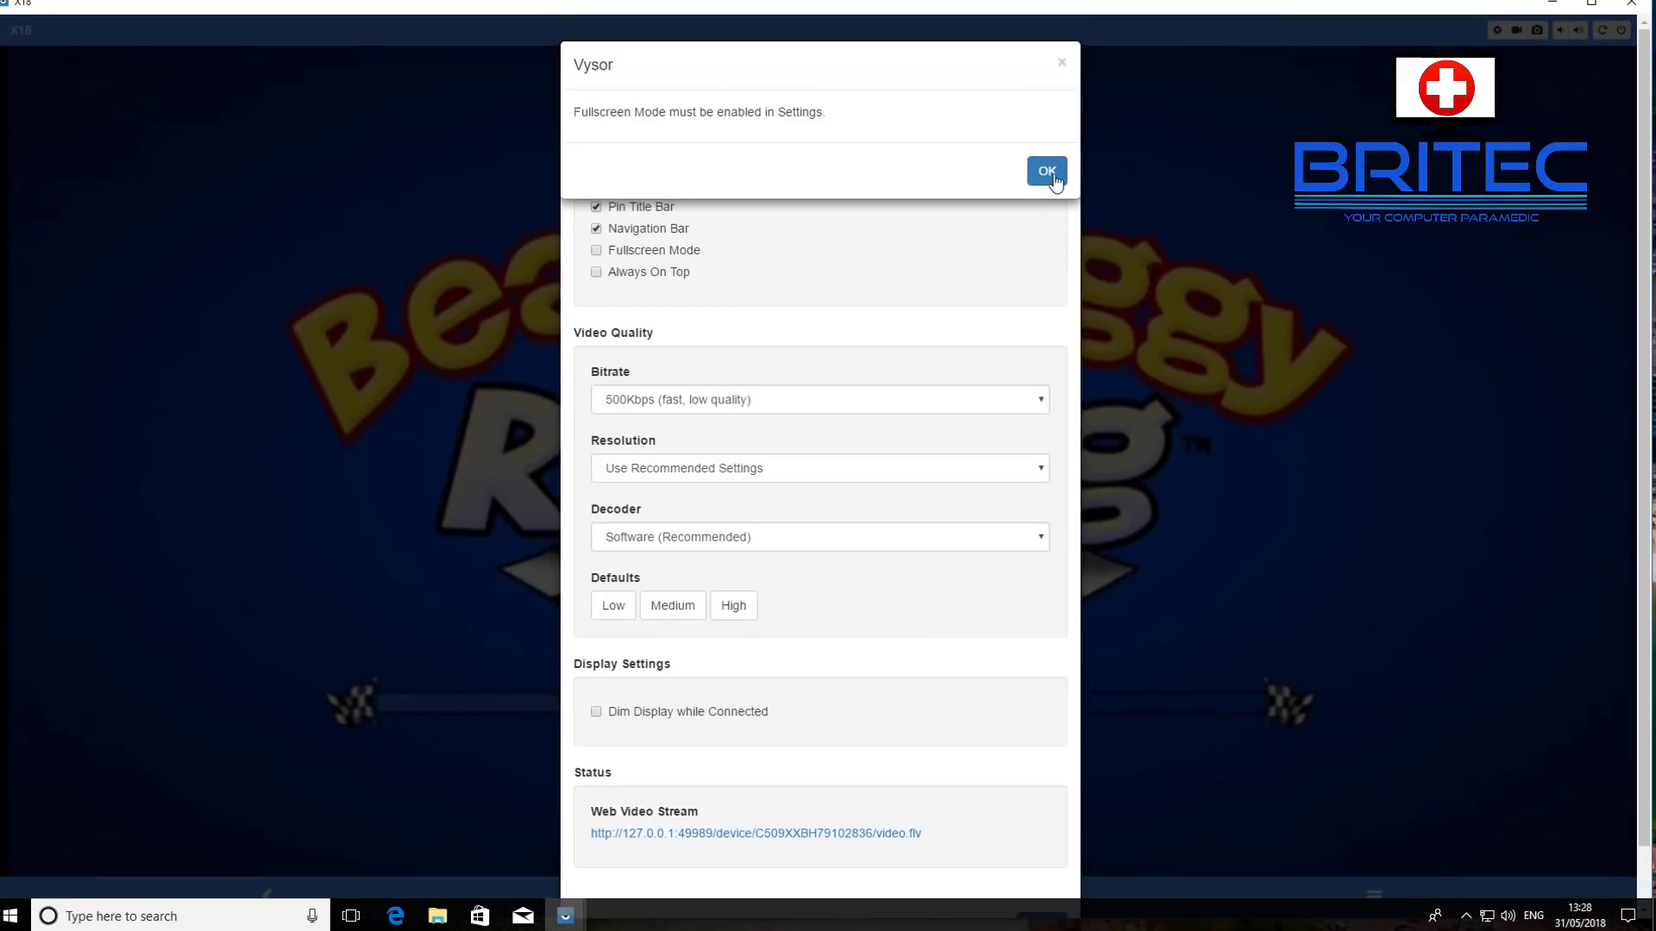
click(1047, 172)
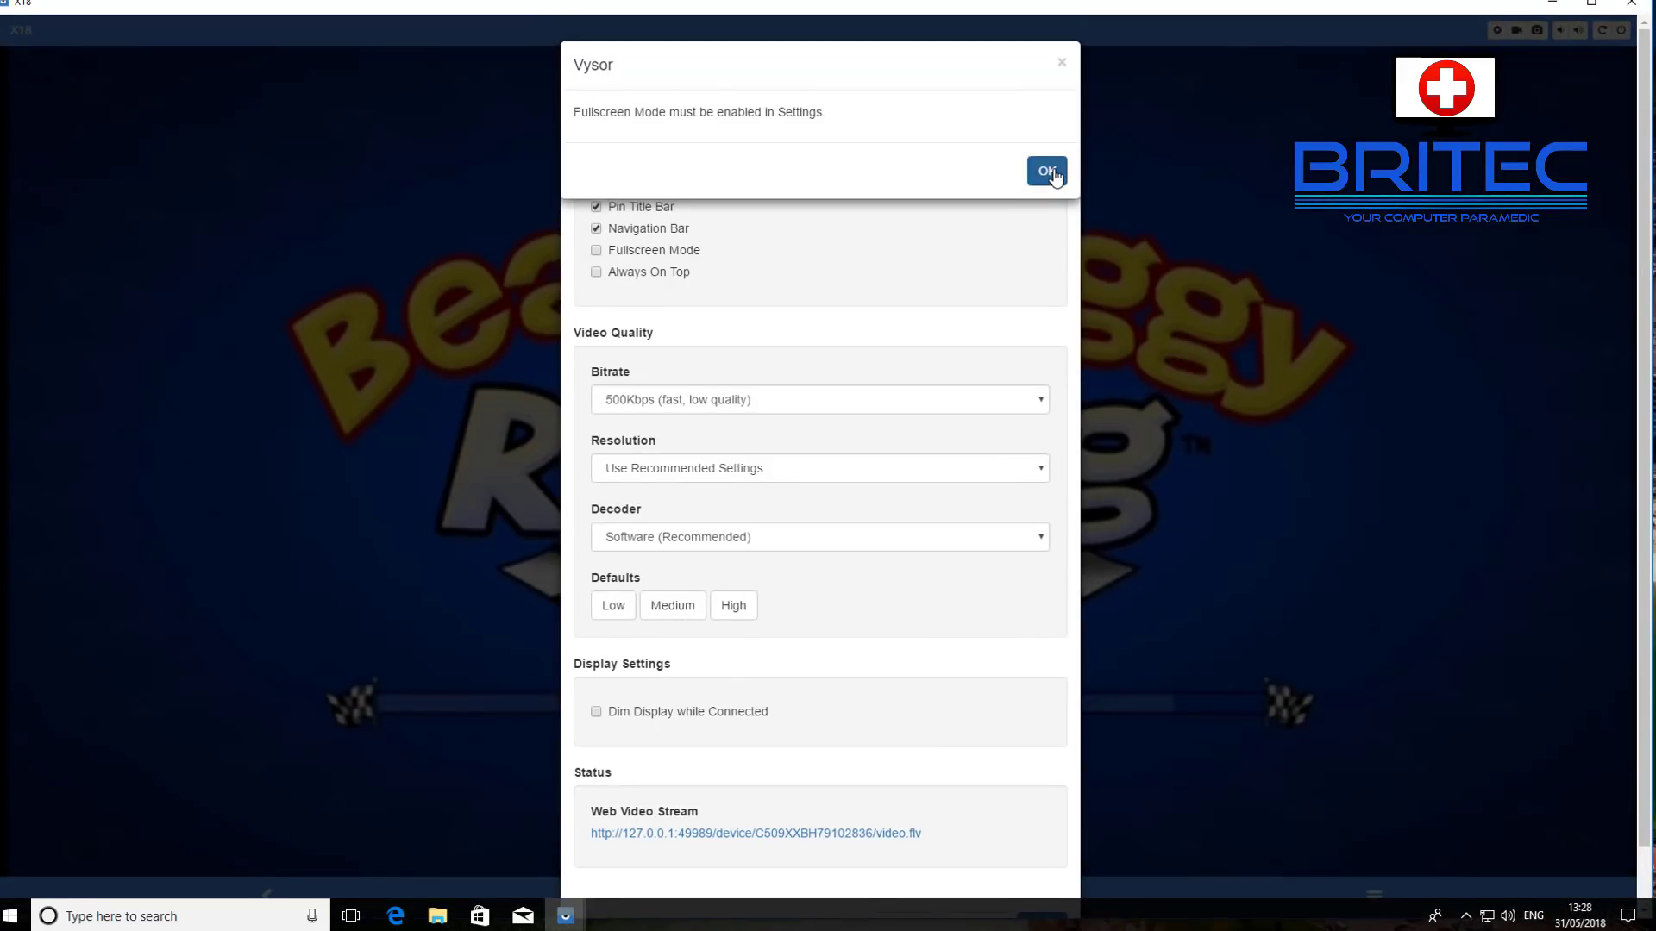
click(1047, 171)
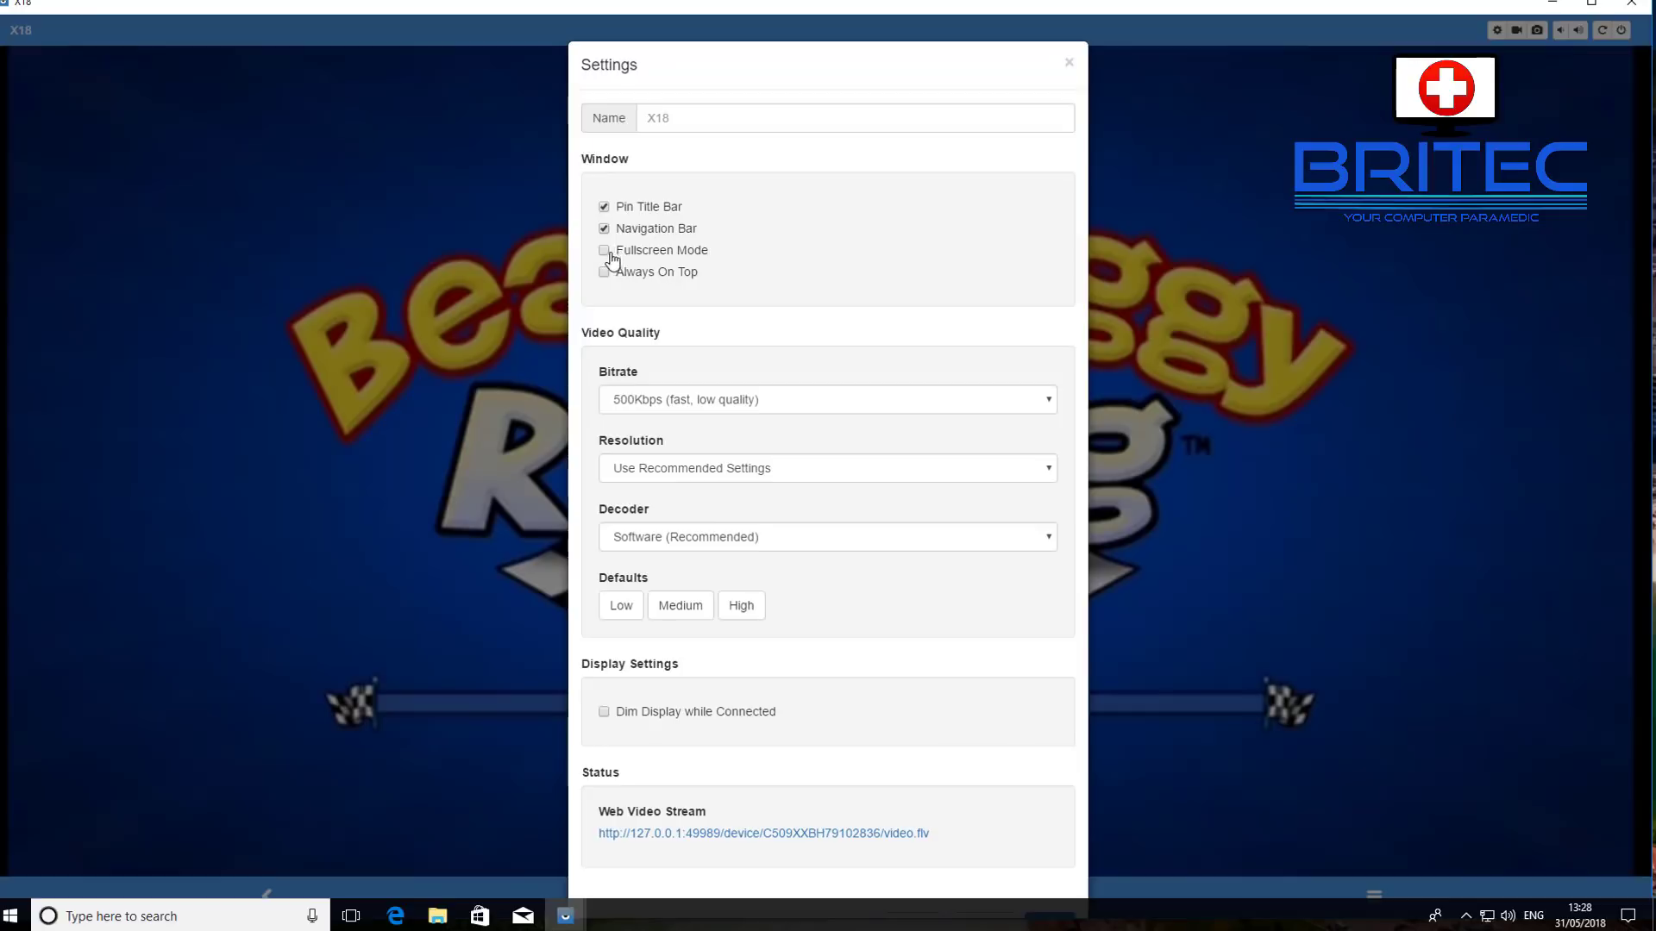
click(610, 253)
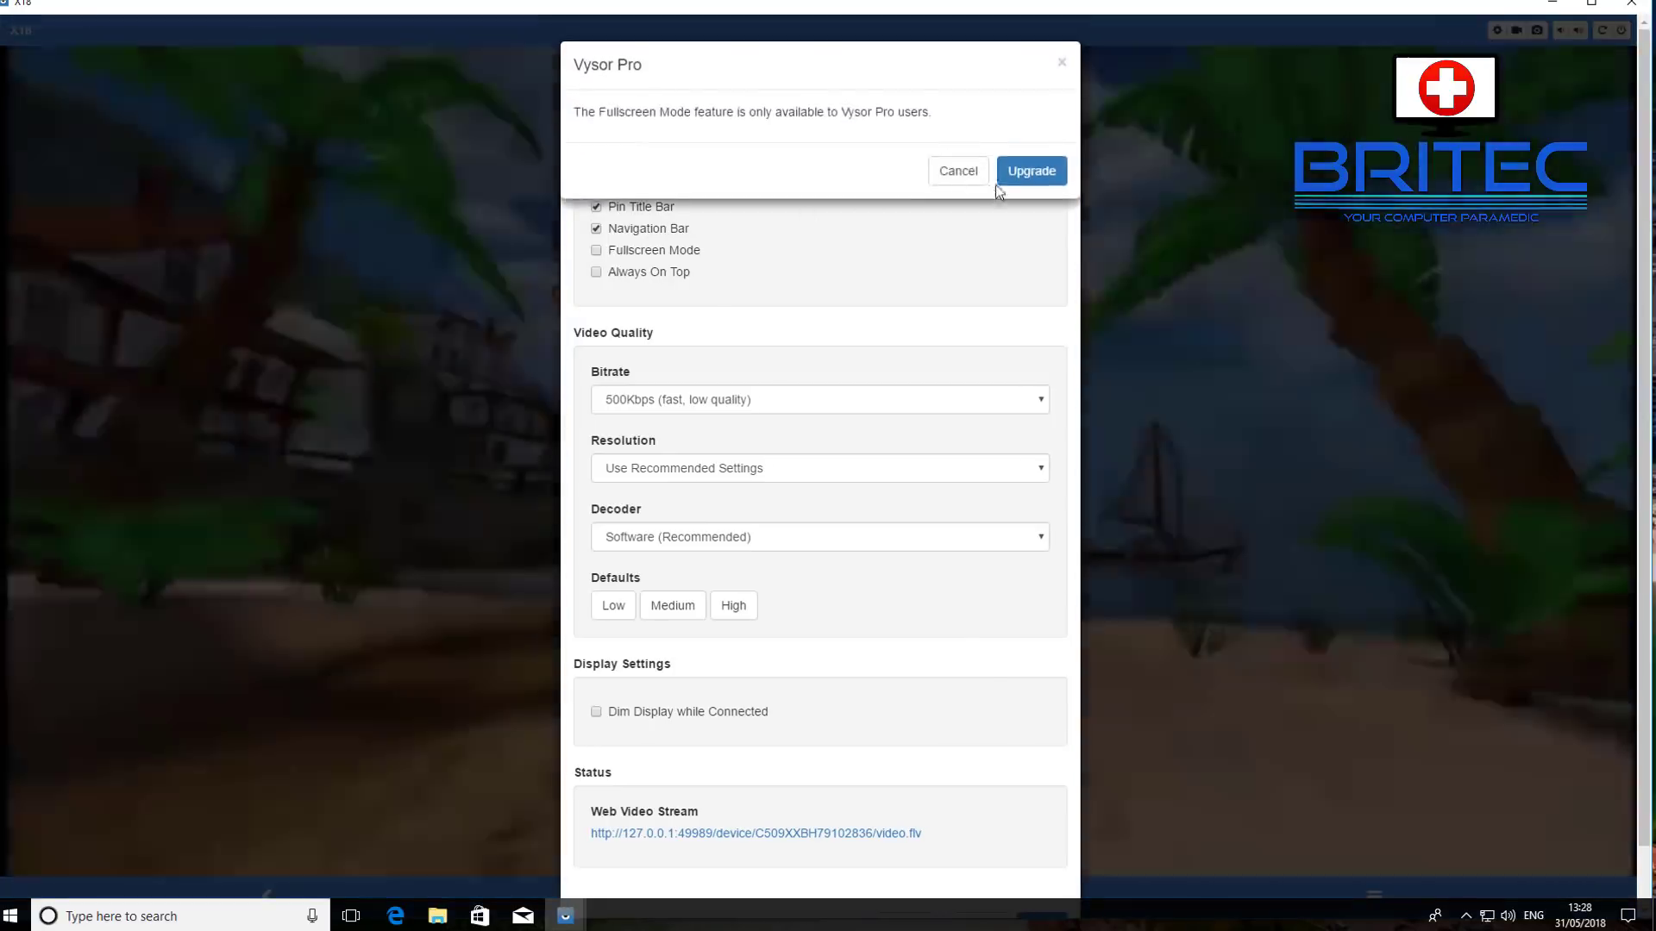
click(1035, 175)
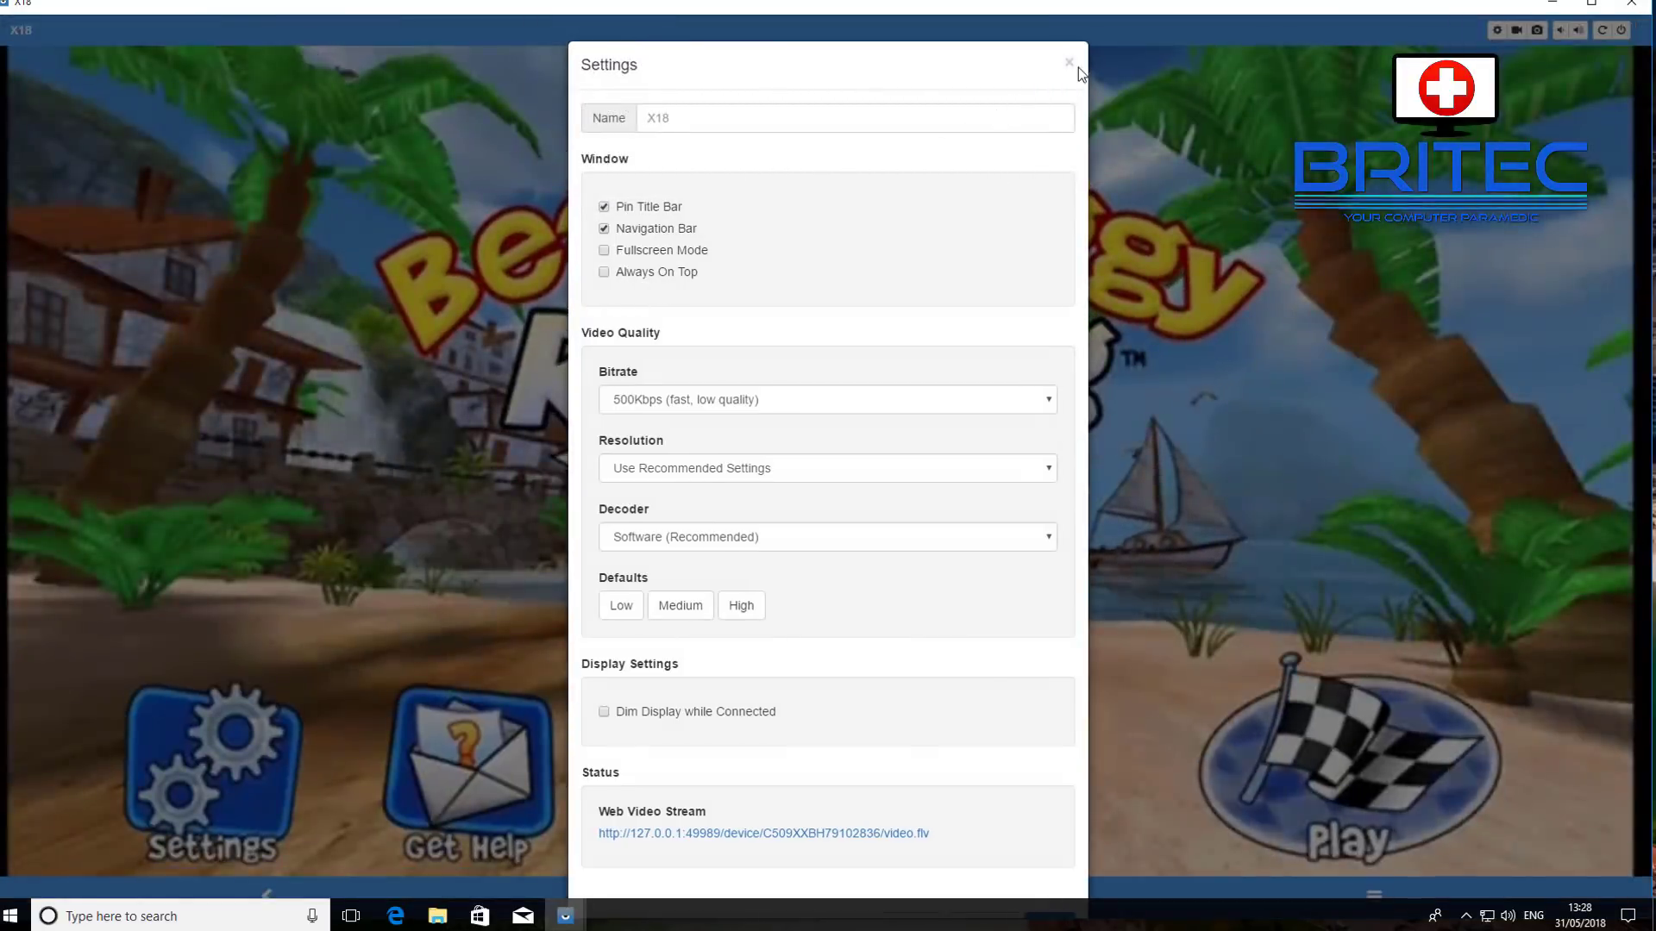
click(1069, 63)
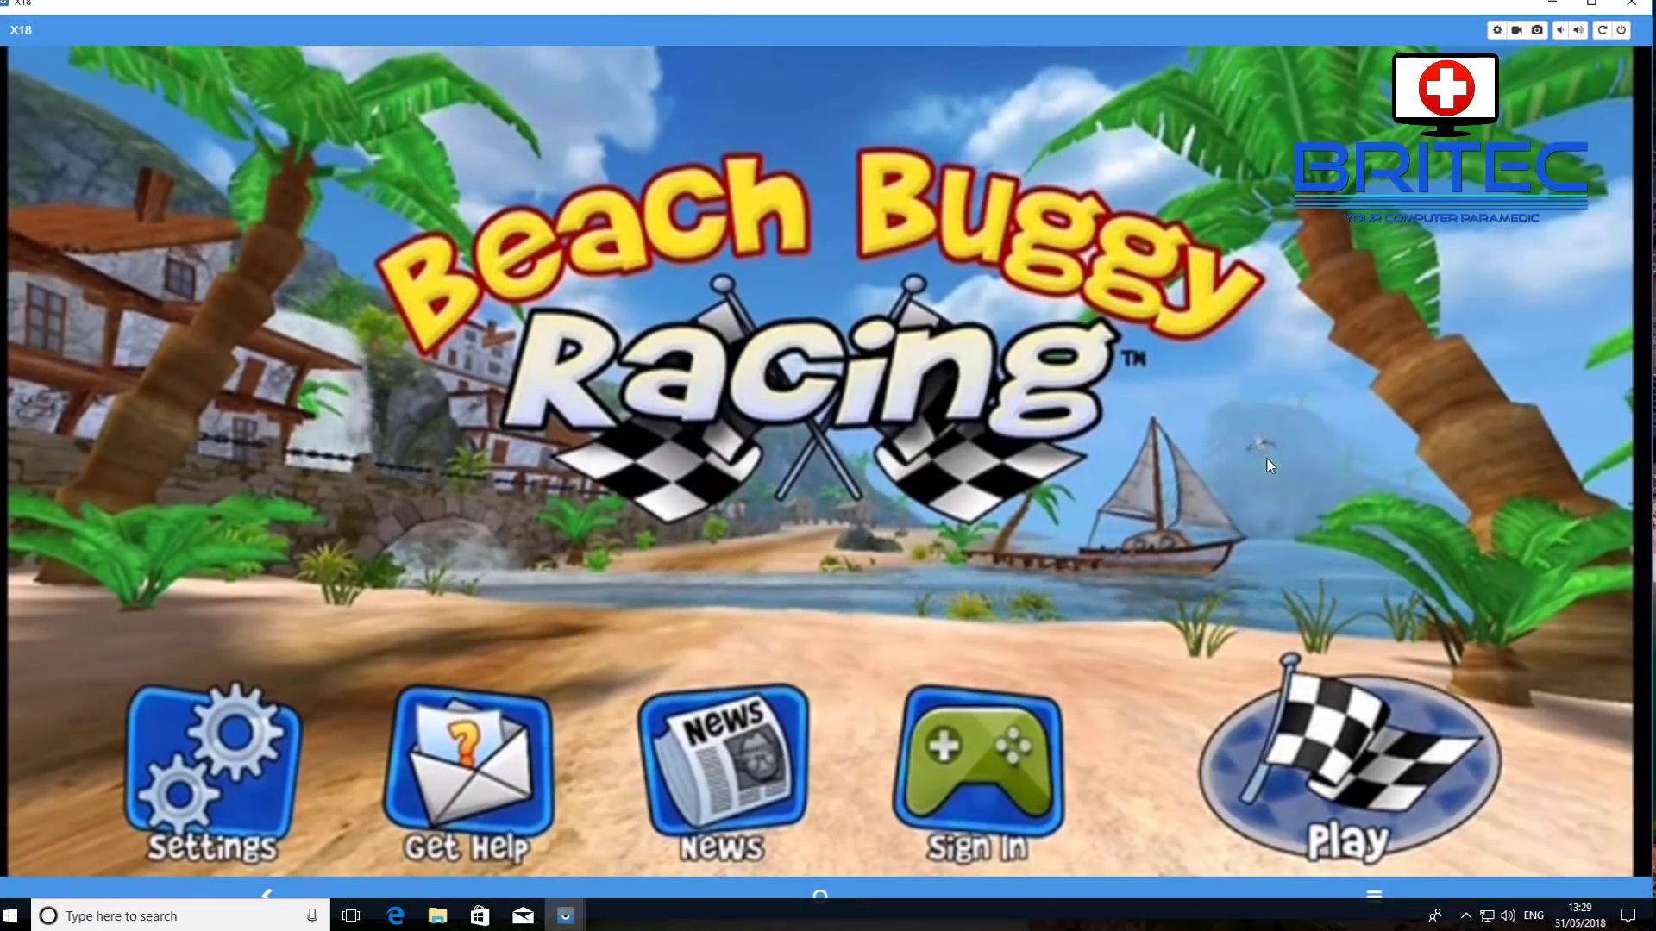
Press Play in the game, browse the X18 Bitrate dropdown, and enter Career mode.
click(1333, 744)
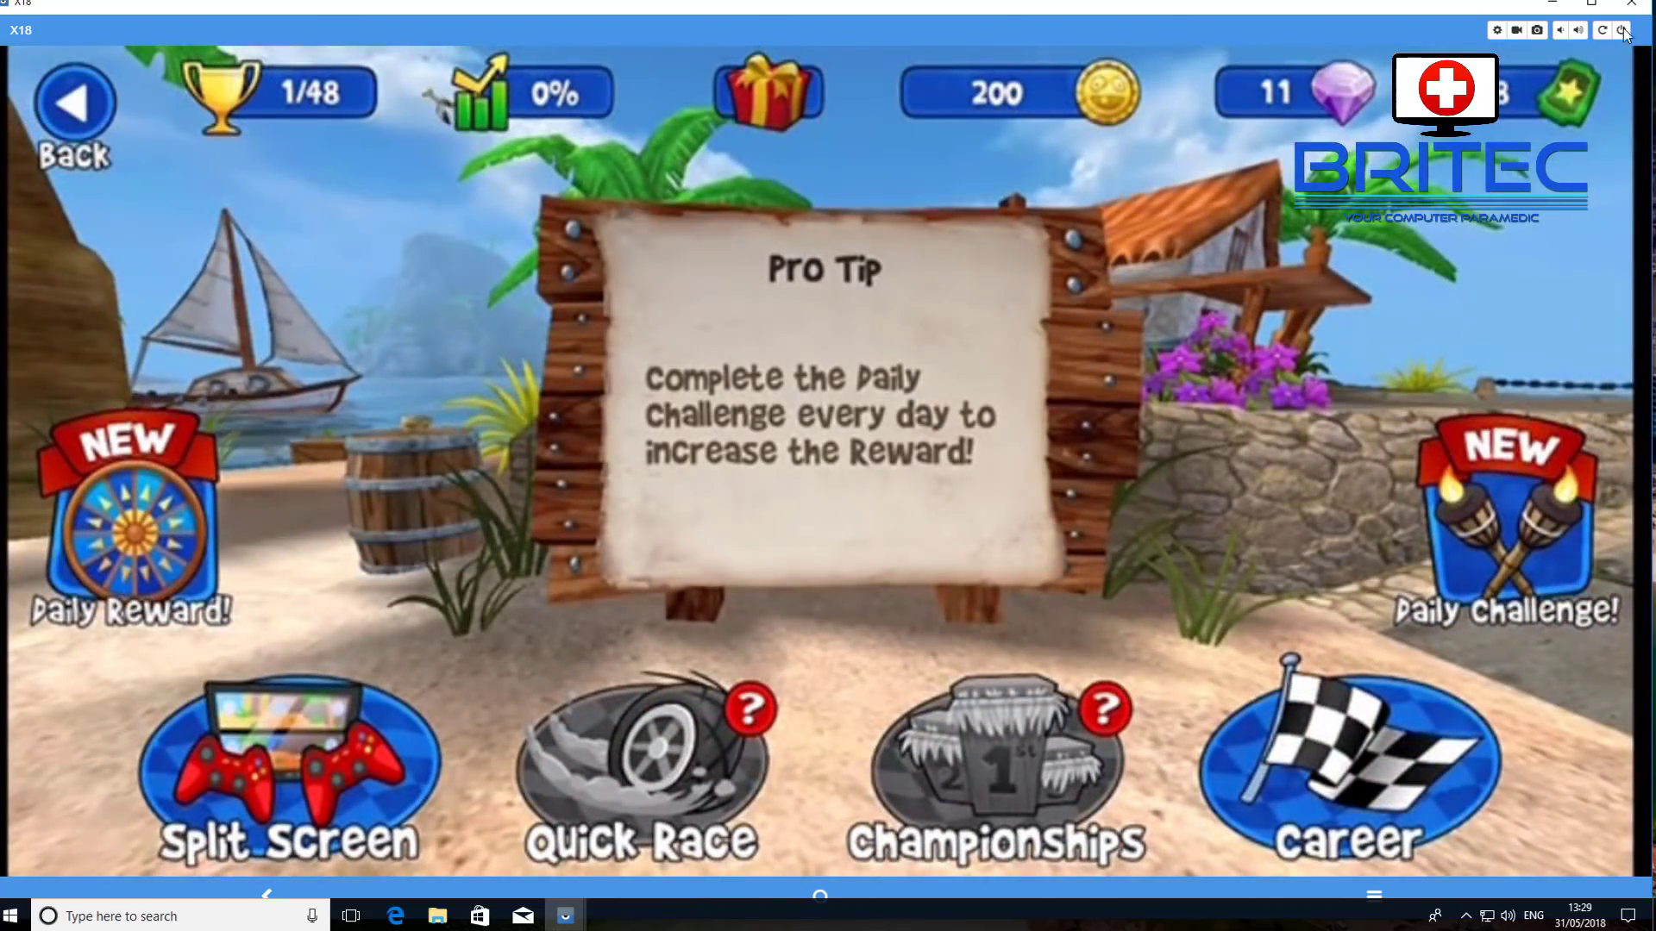
click(1494, 33)
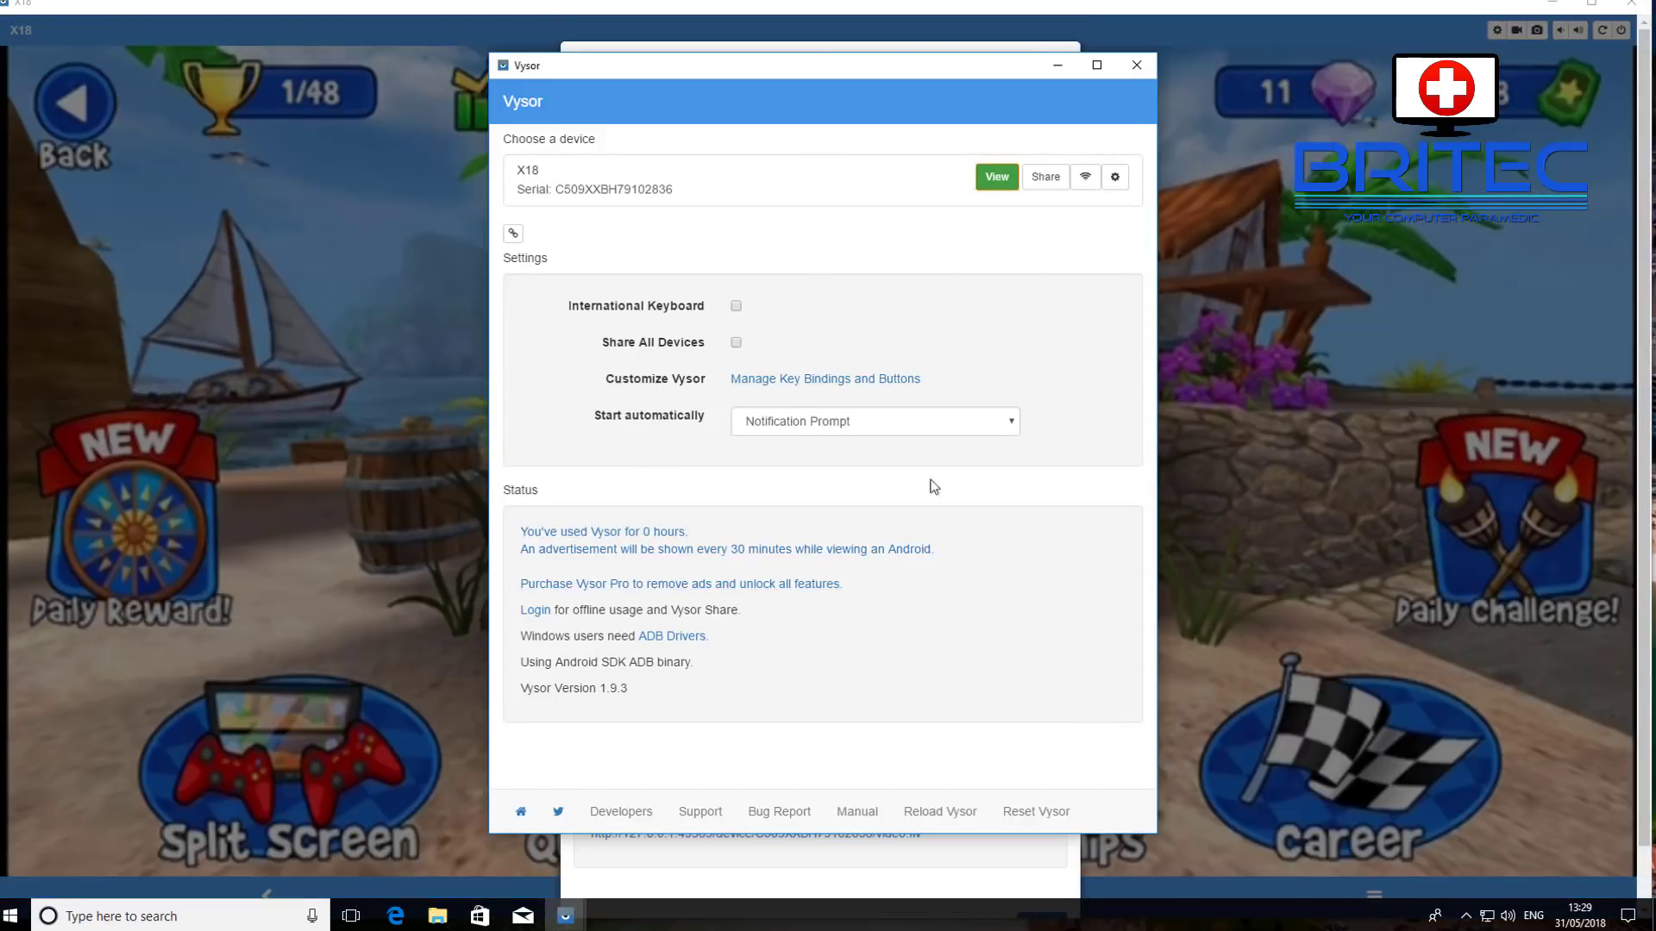
click(1116, 176)
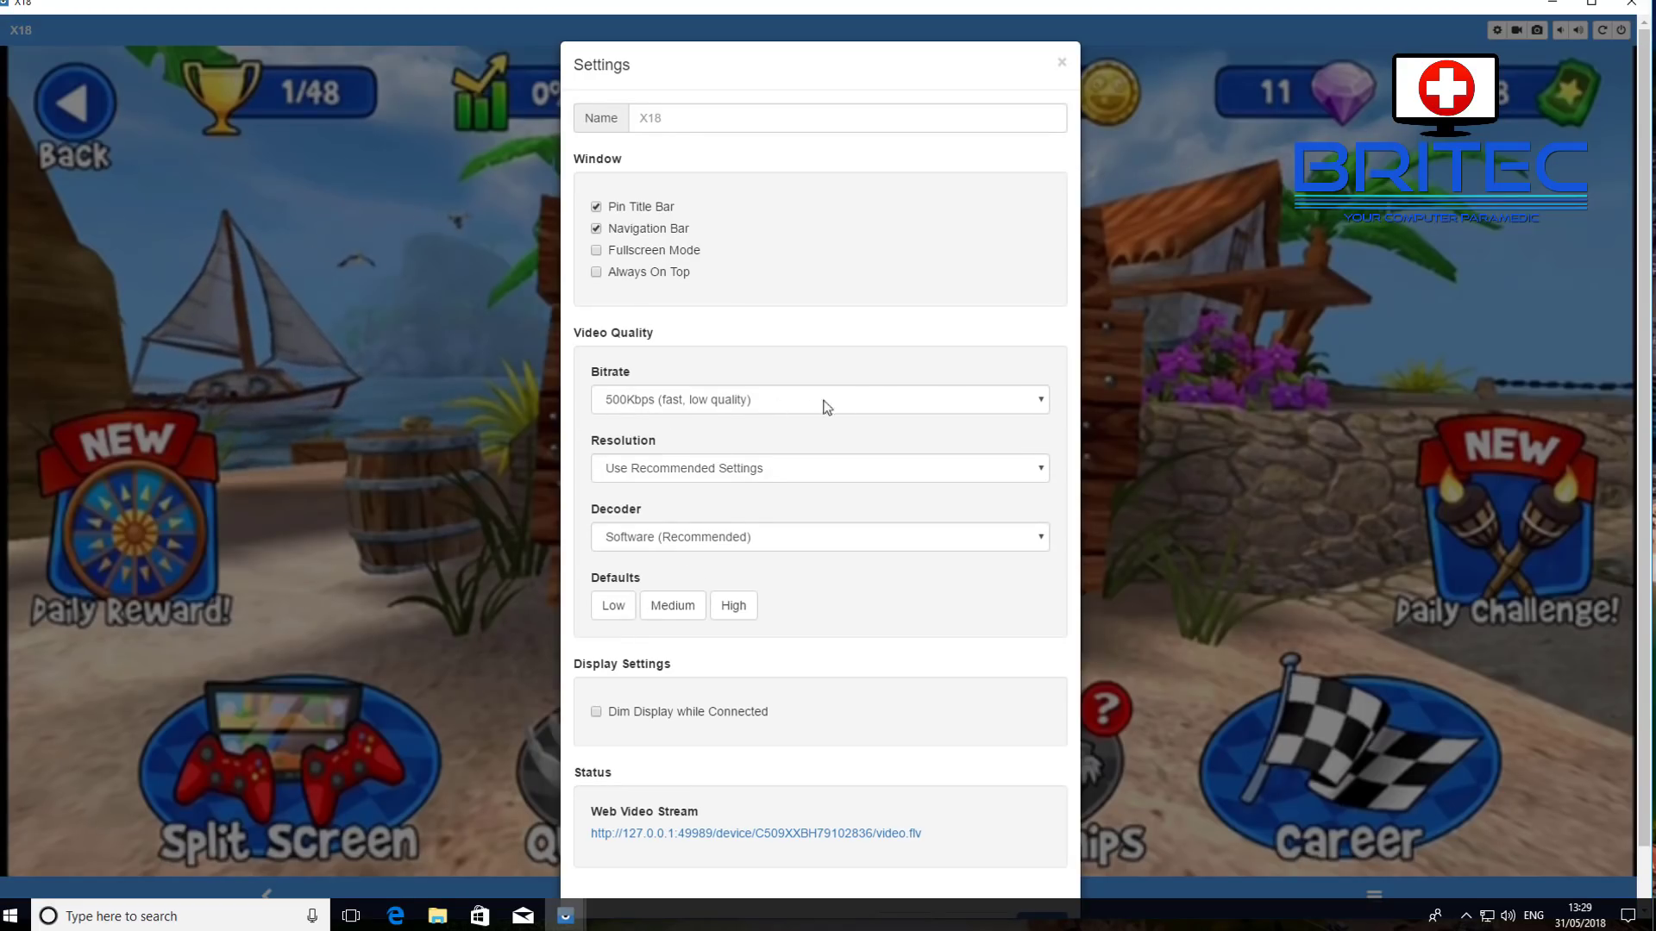
click(1011, 401)
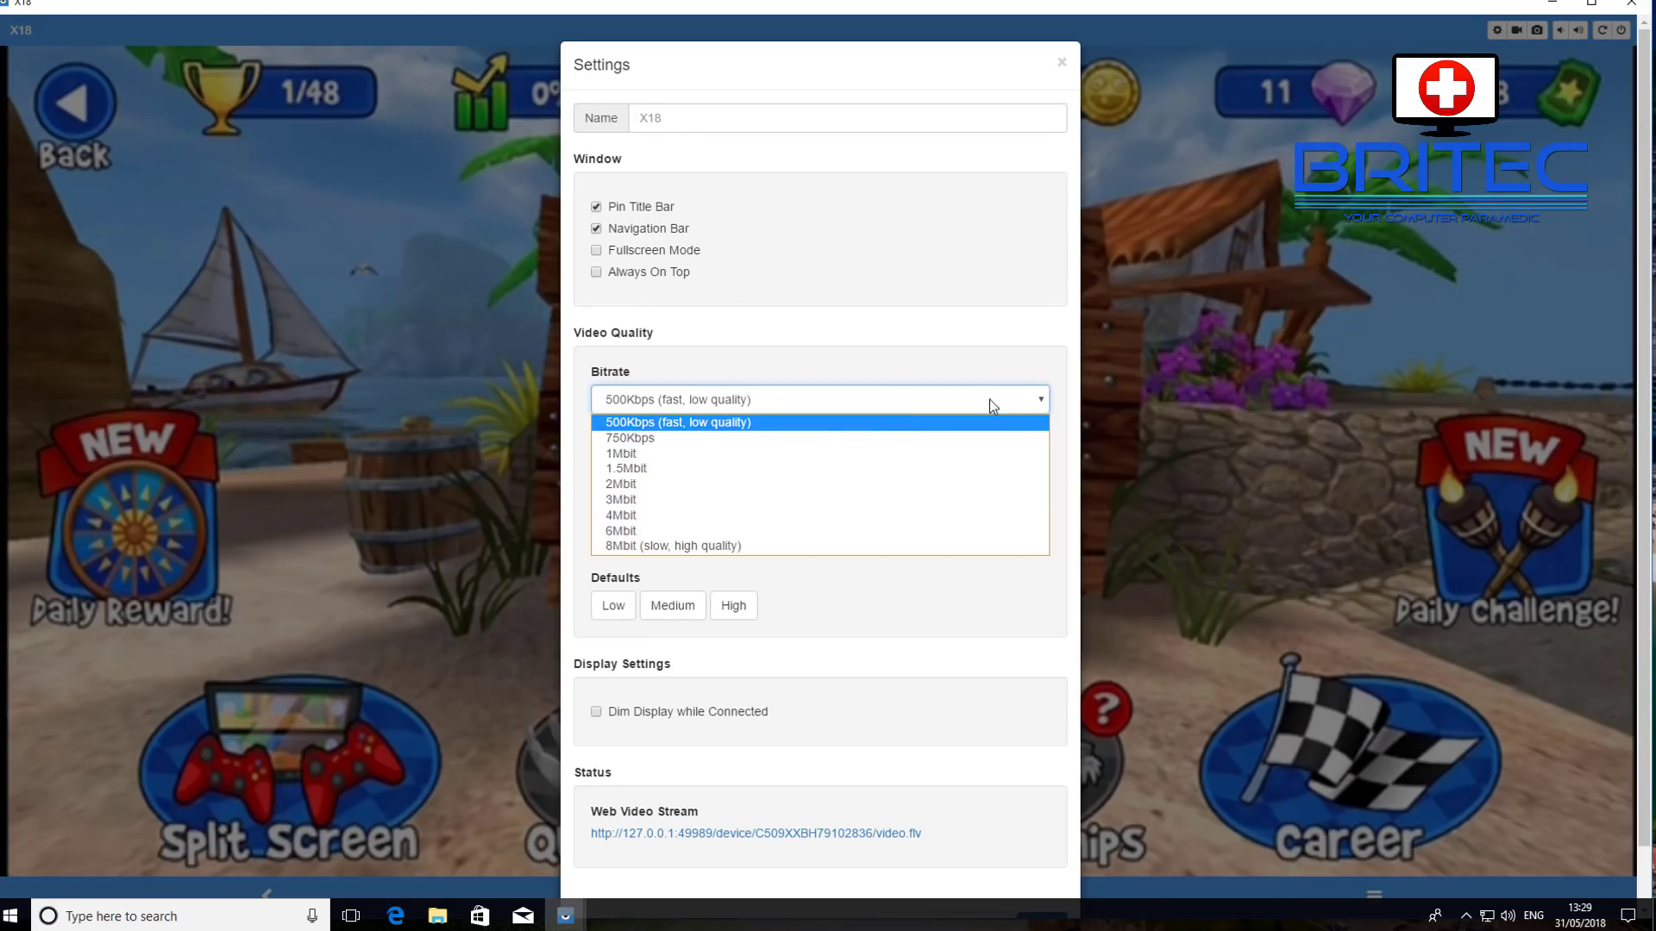
key(Up)
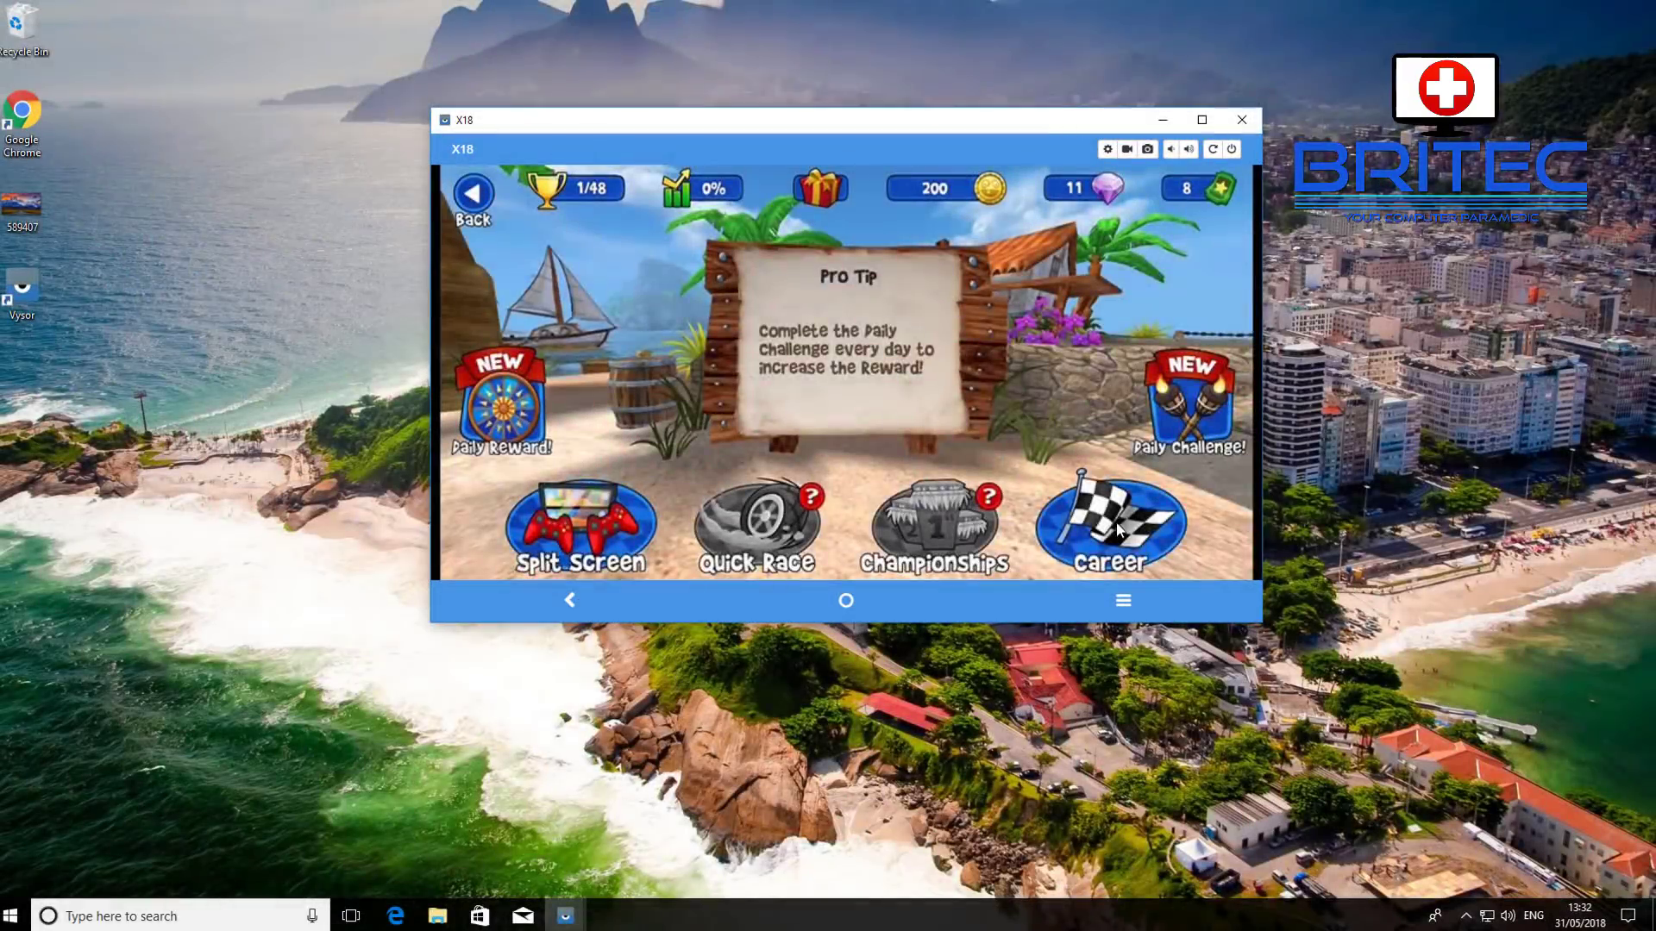
click(1119, 530)
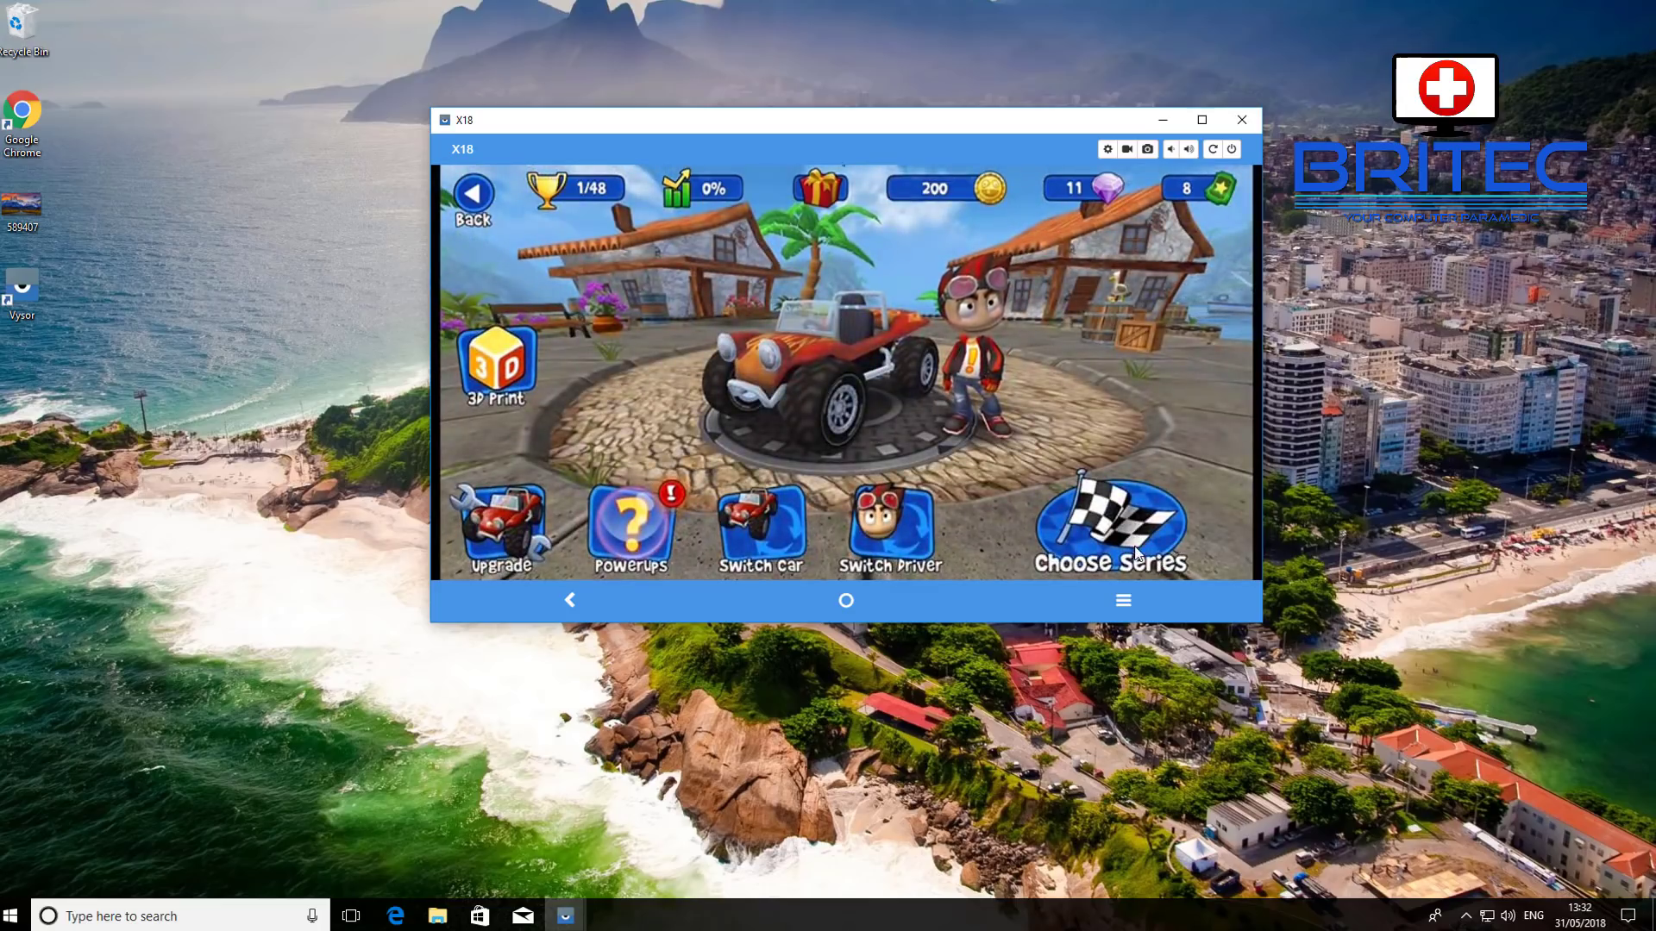
Choose the Easy Street series, select level 1, and start the race.
click(1137, 544)
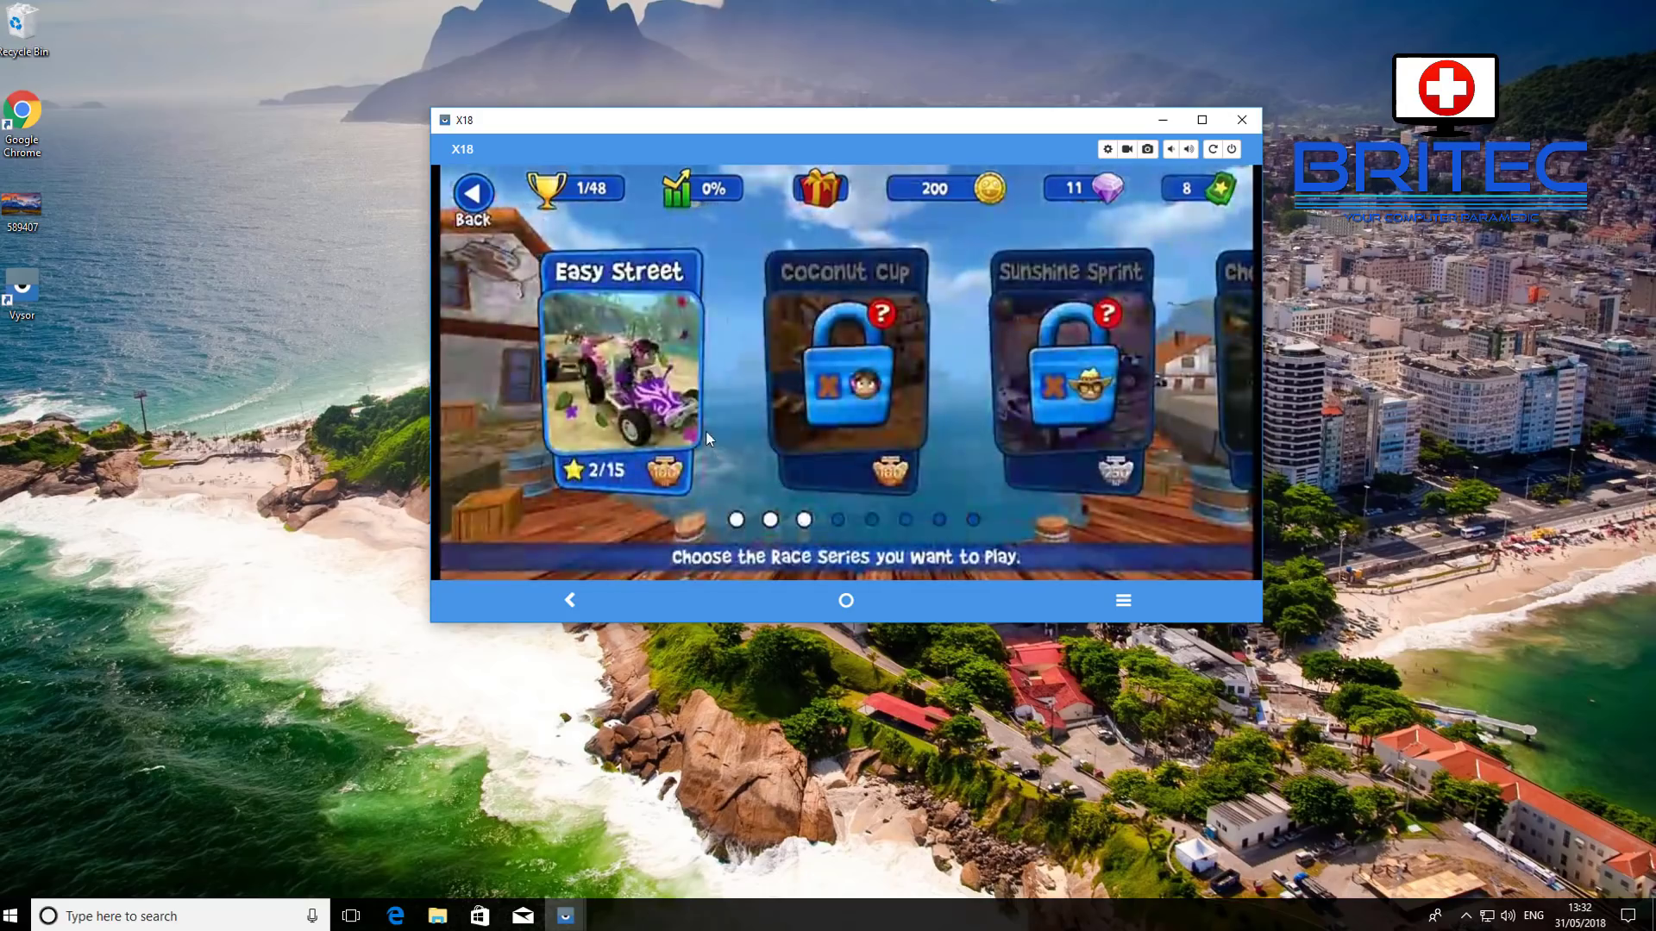
click(706, 429)
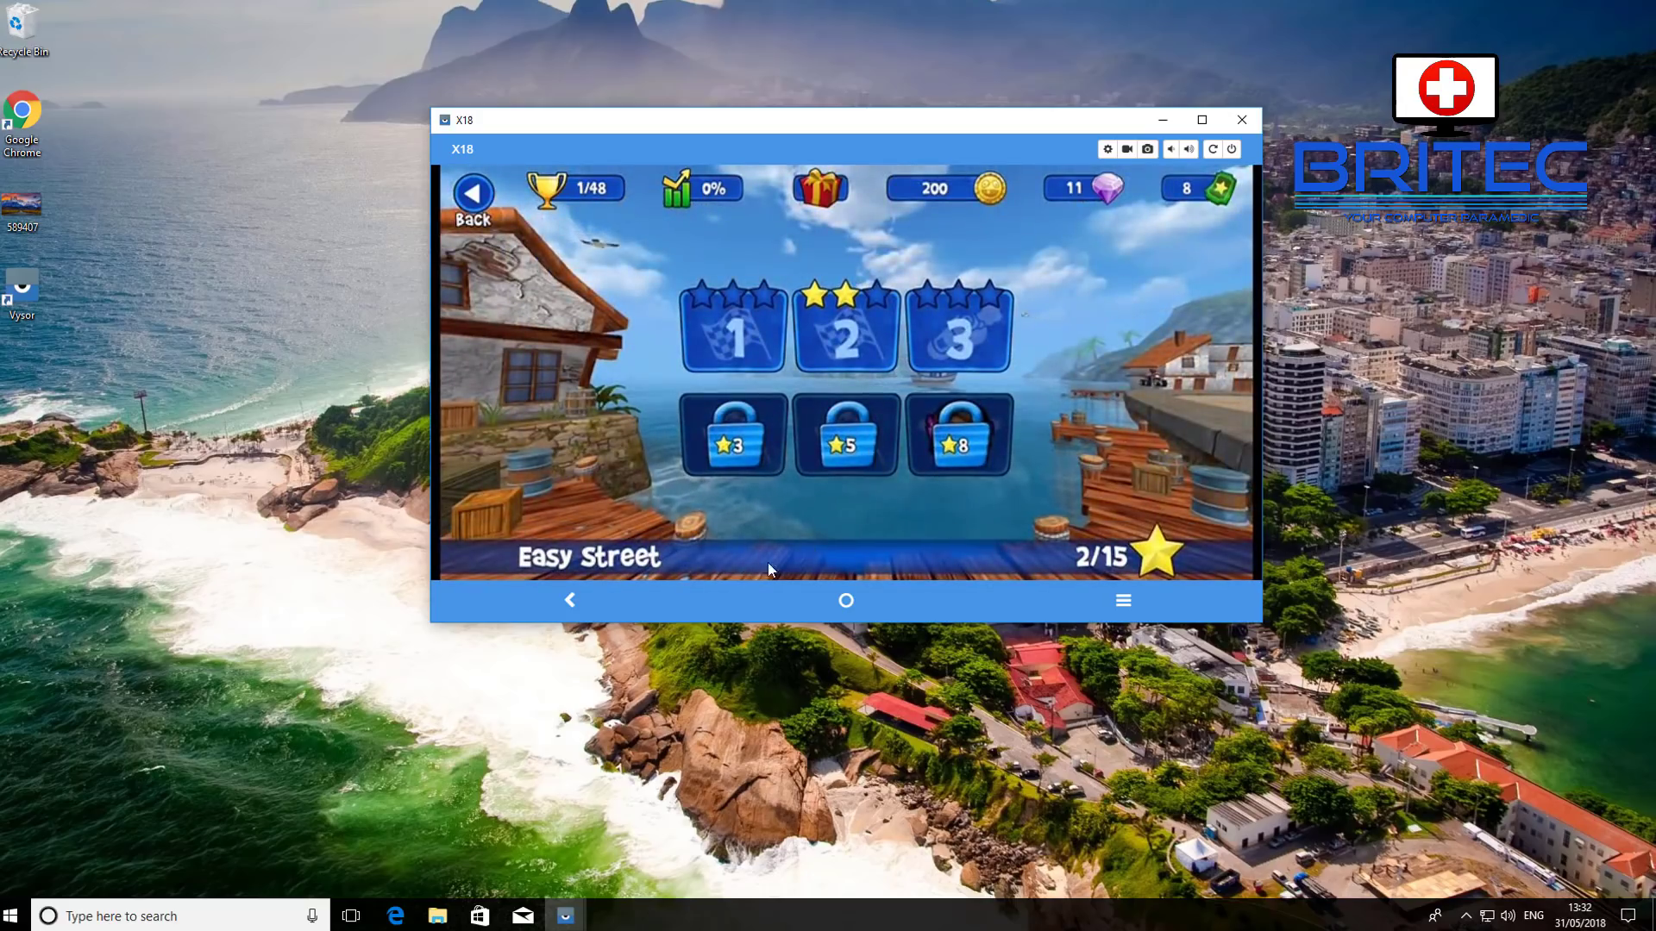
click(747, 348)
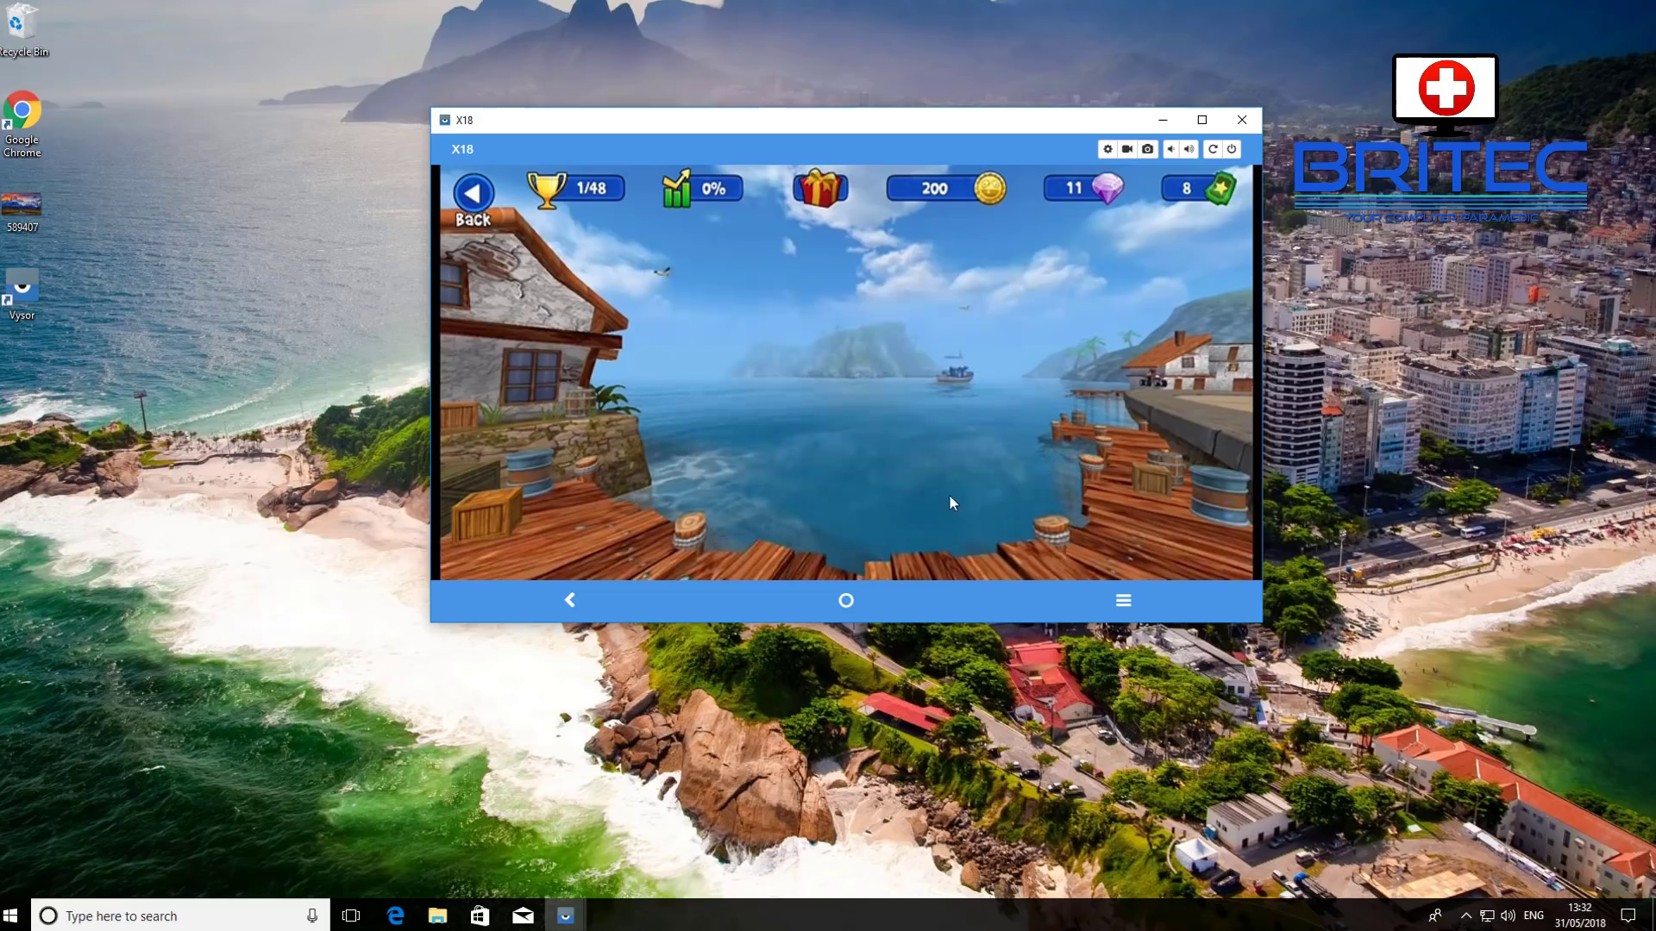
click(1111, 533)
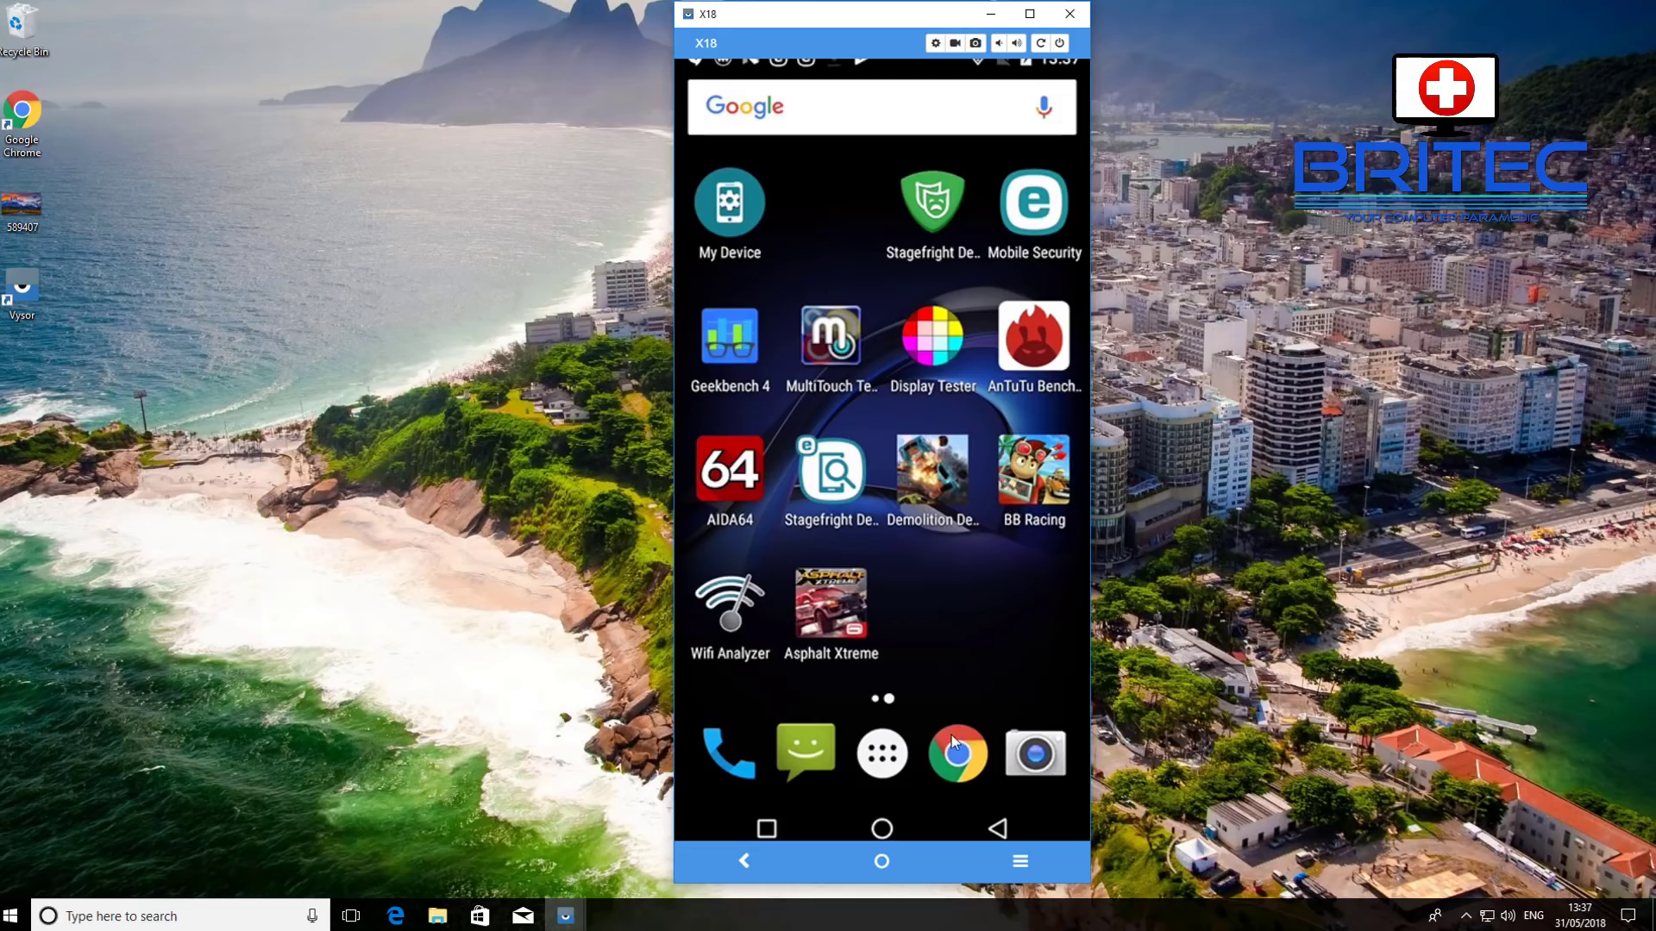
Search 'bbc' in the phone's Chrome, then show the CPU details page (ARMv7, 53% RAM).
click(960, 756)
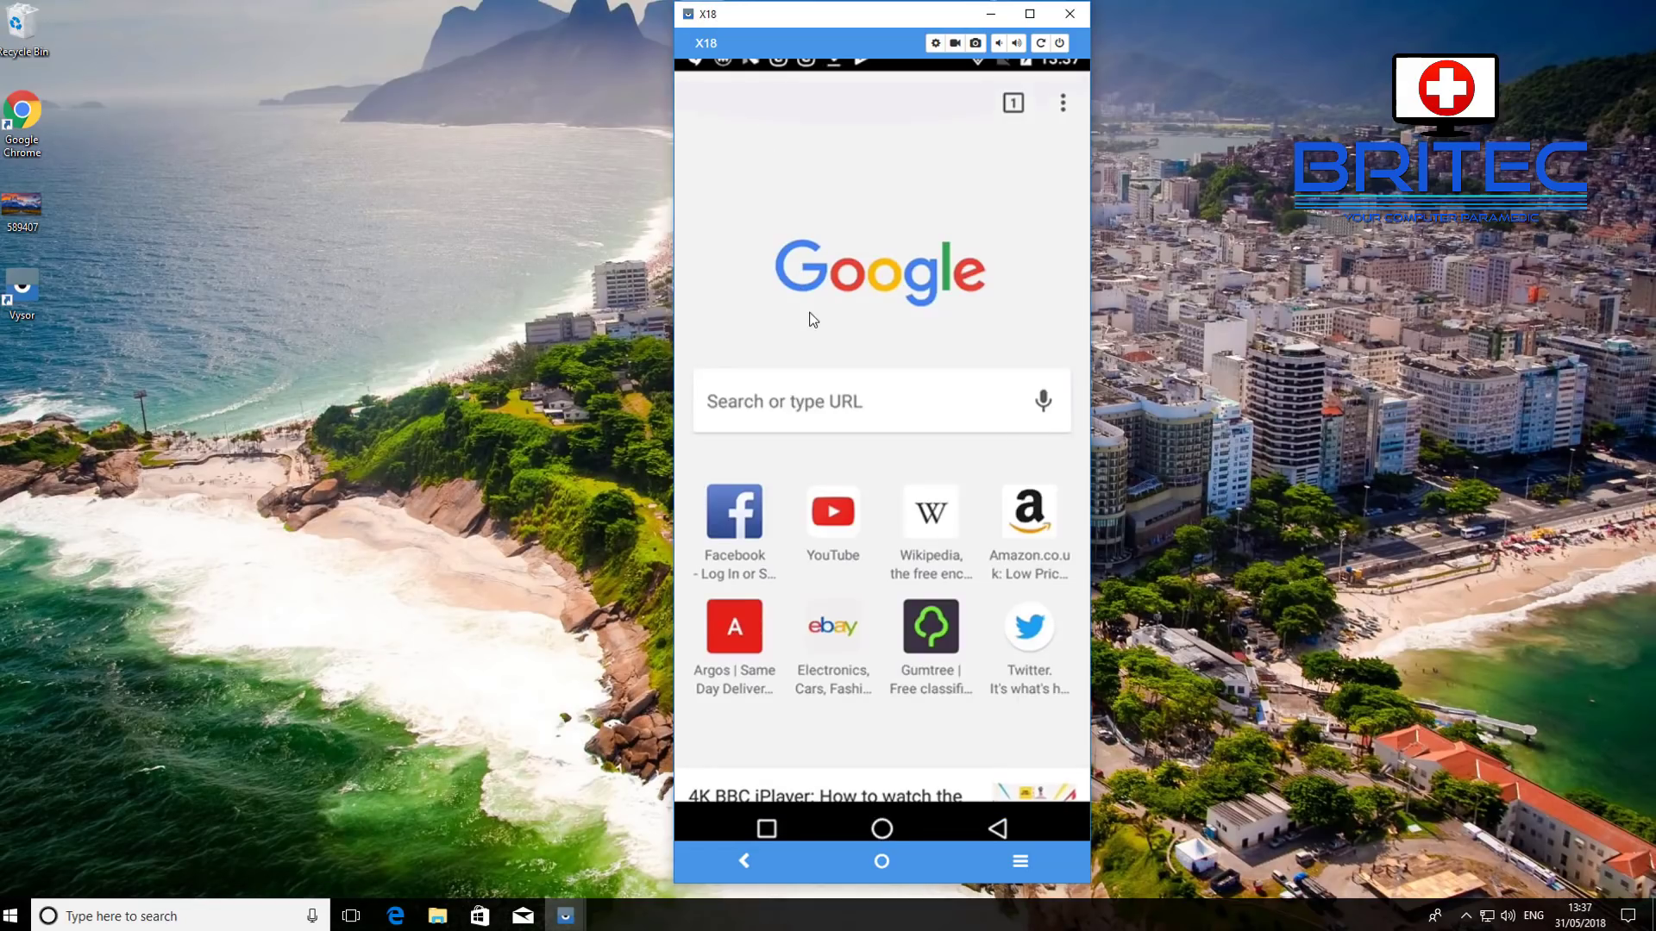
click(761, 396)
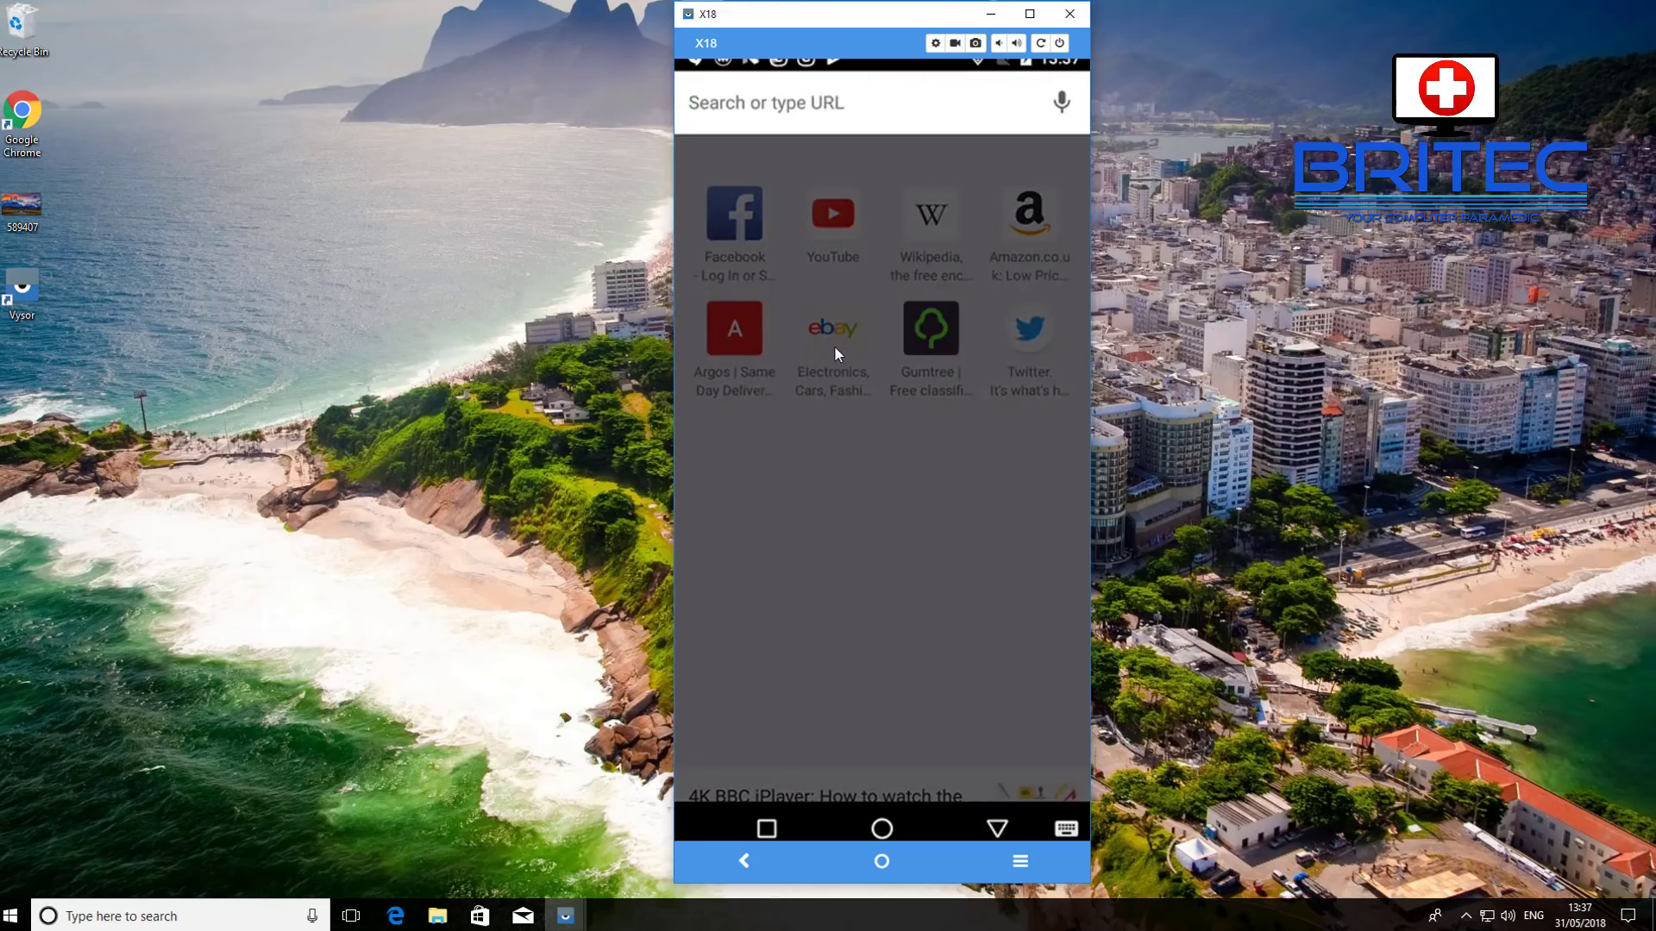
text(bb)
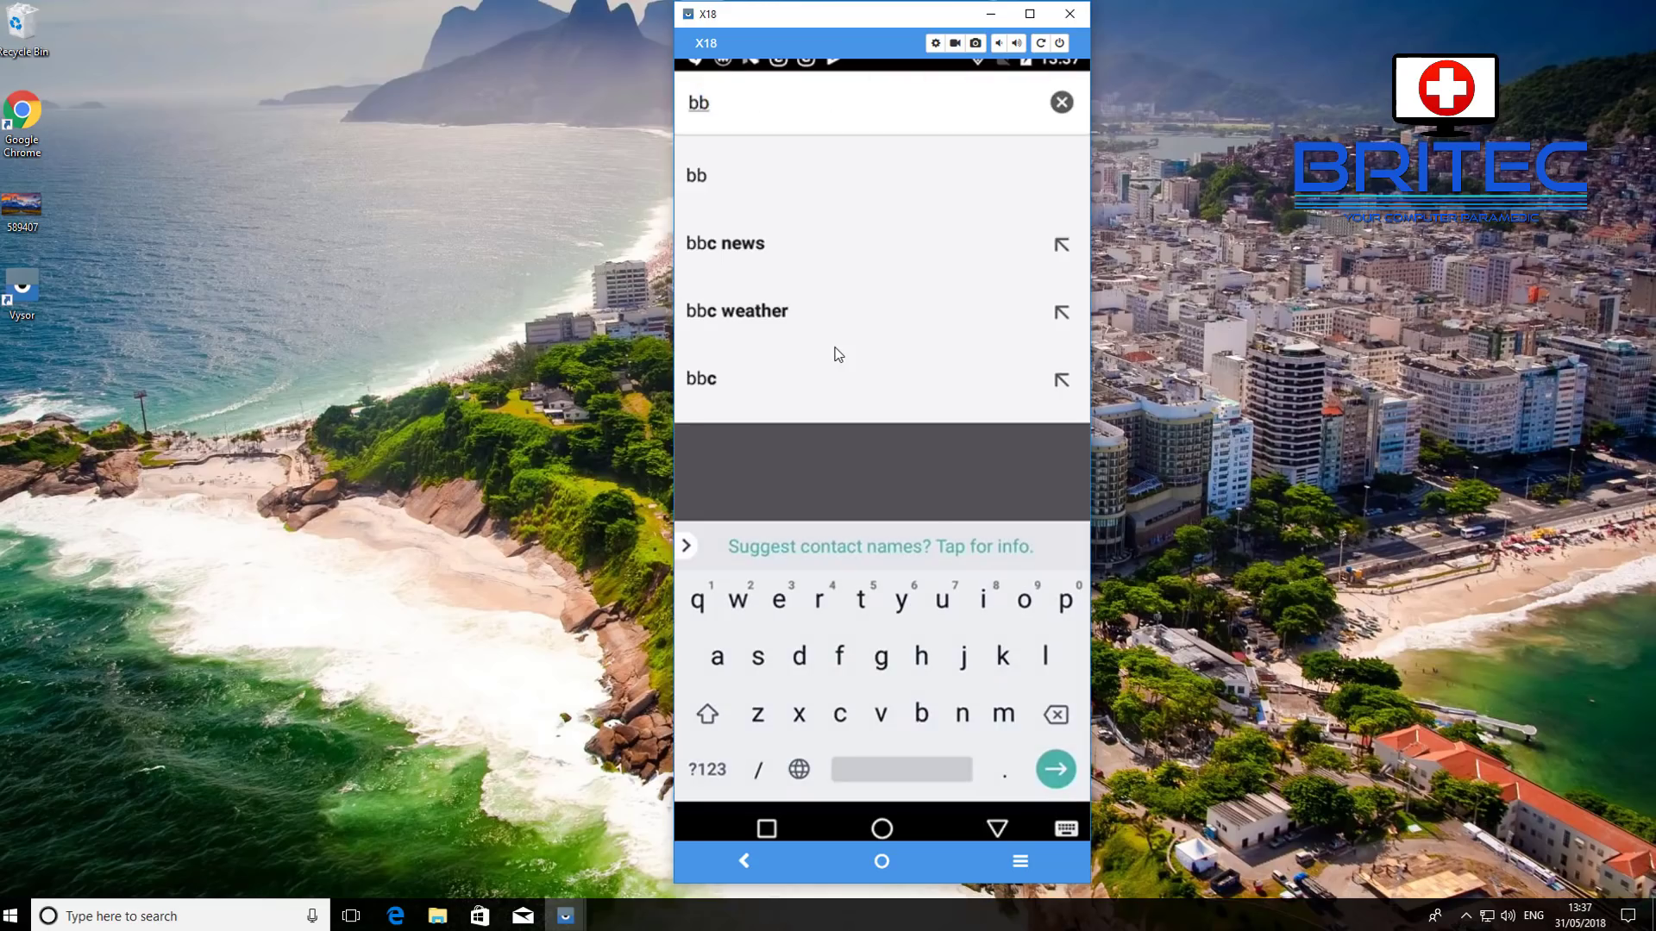
text(c)
key(Return)
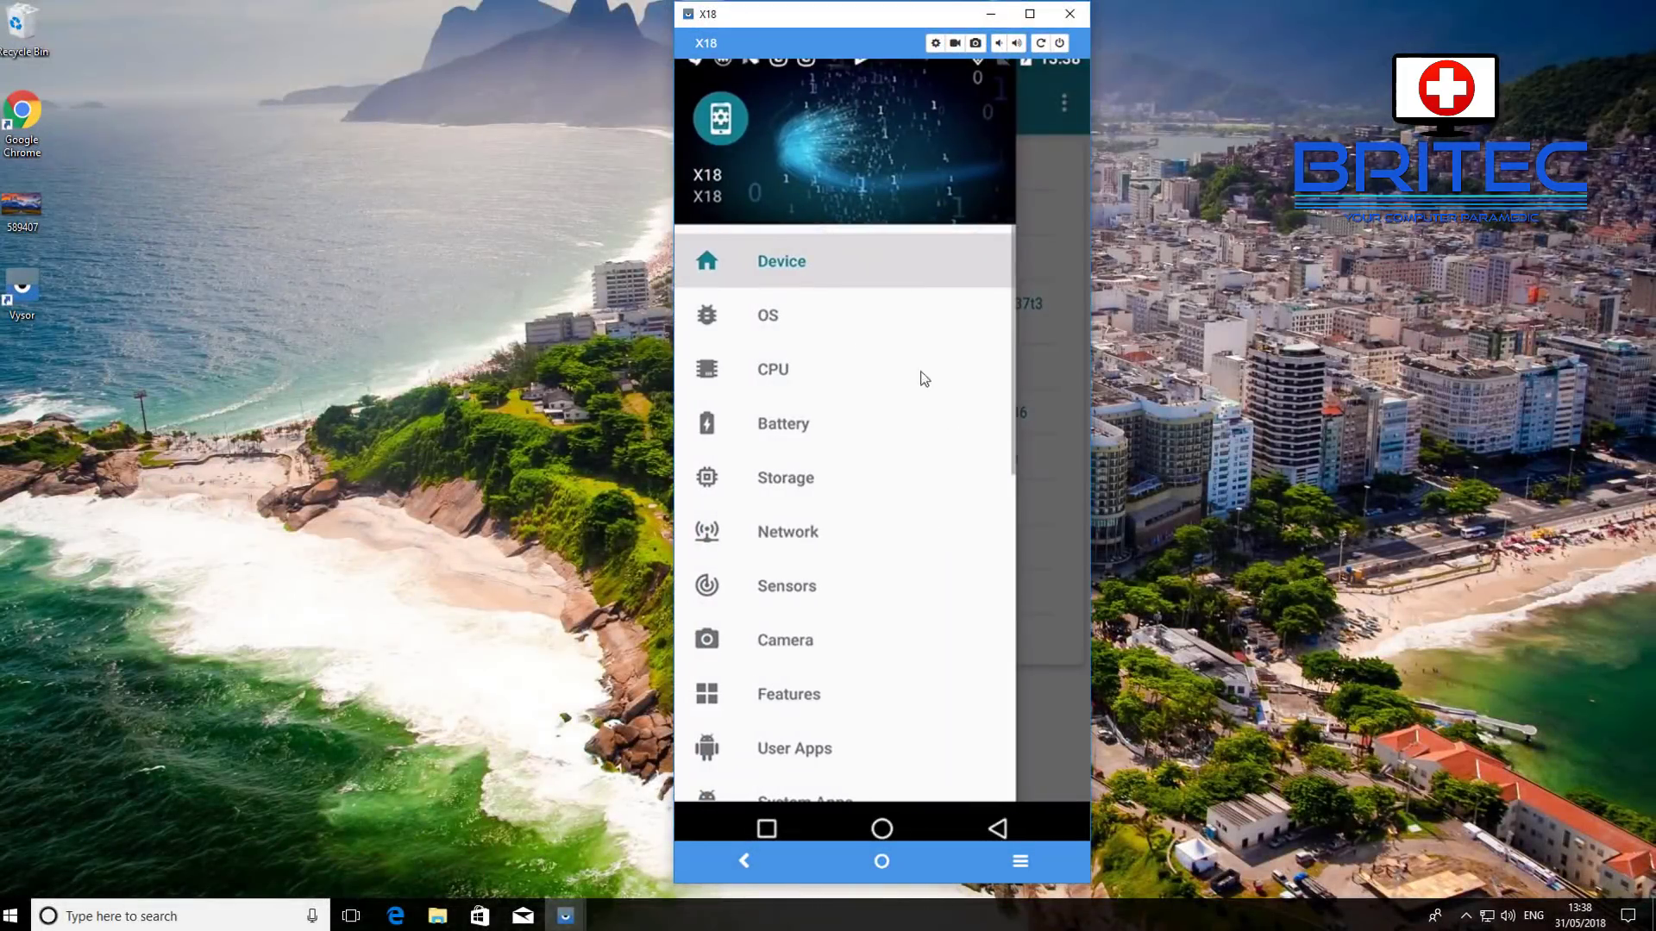
click(779, 370)
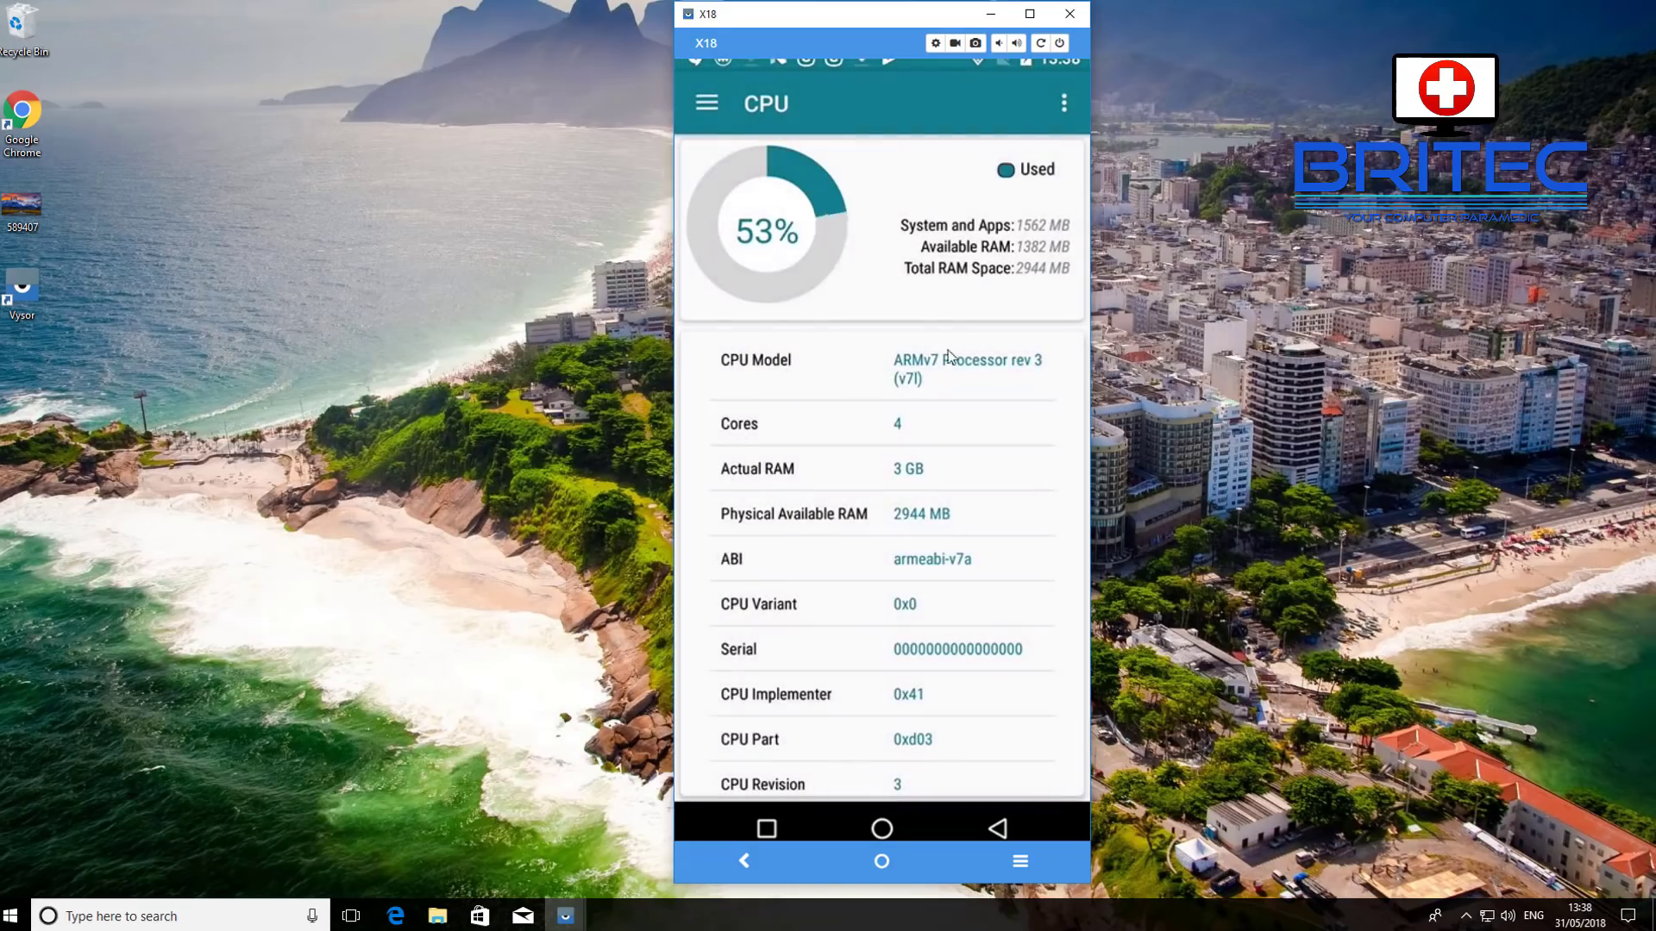
click(994, 829)
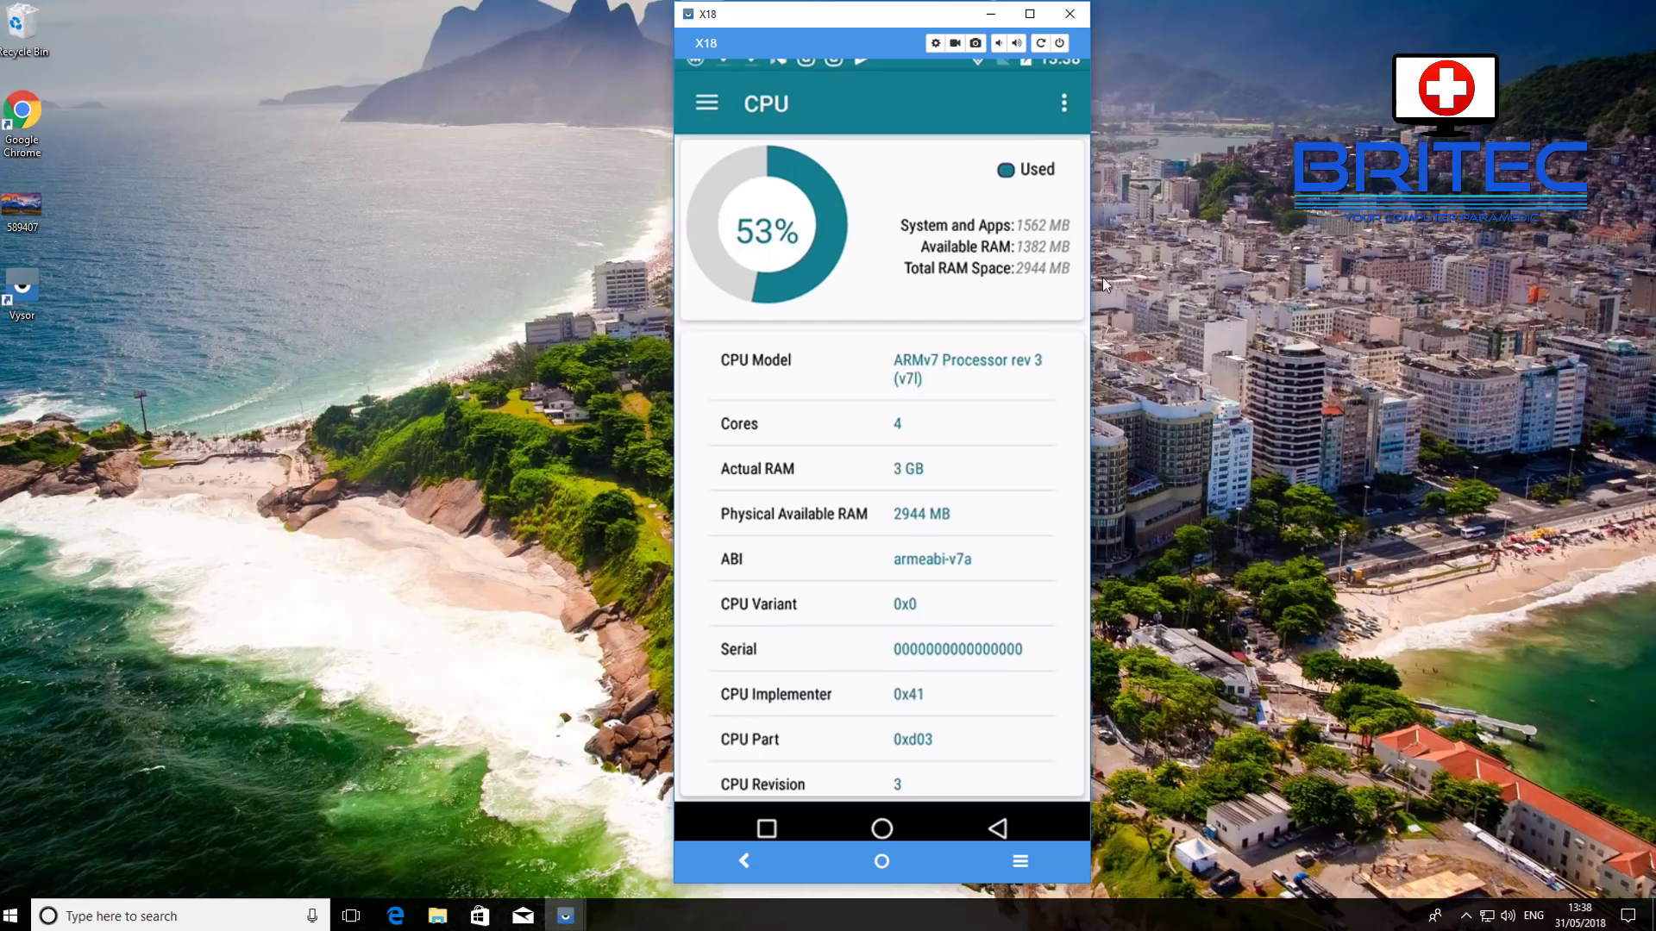
Take a Vysor screenshot of the CPU page, view it in Photos, then close Photos and Edge.
click(976, 52)
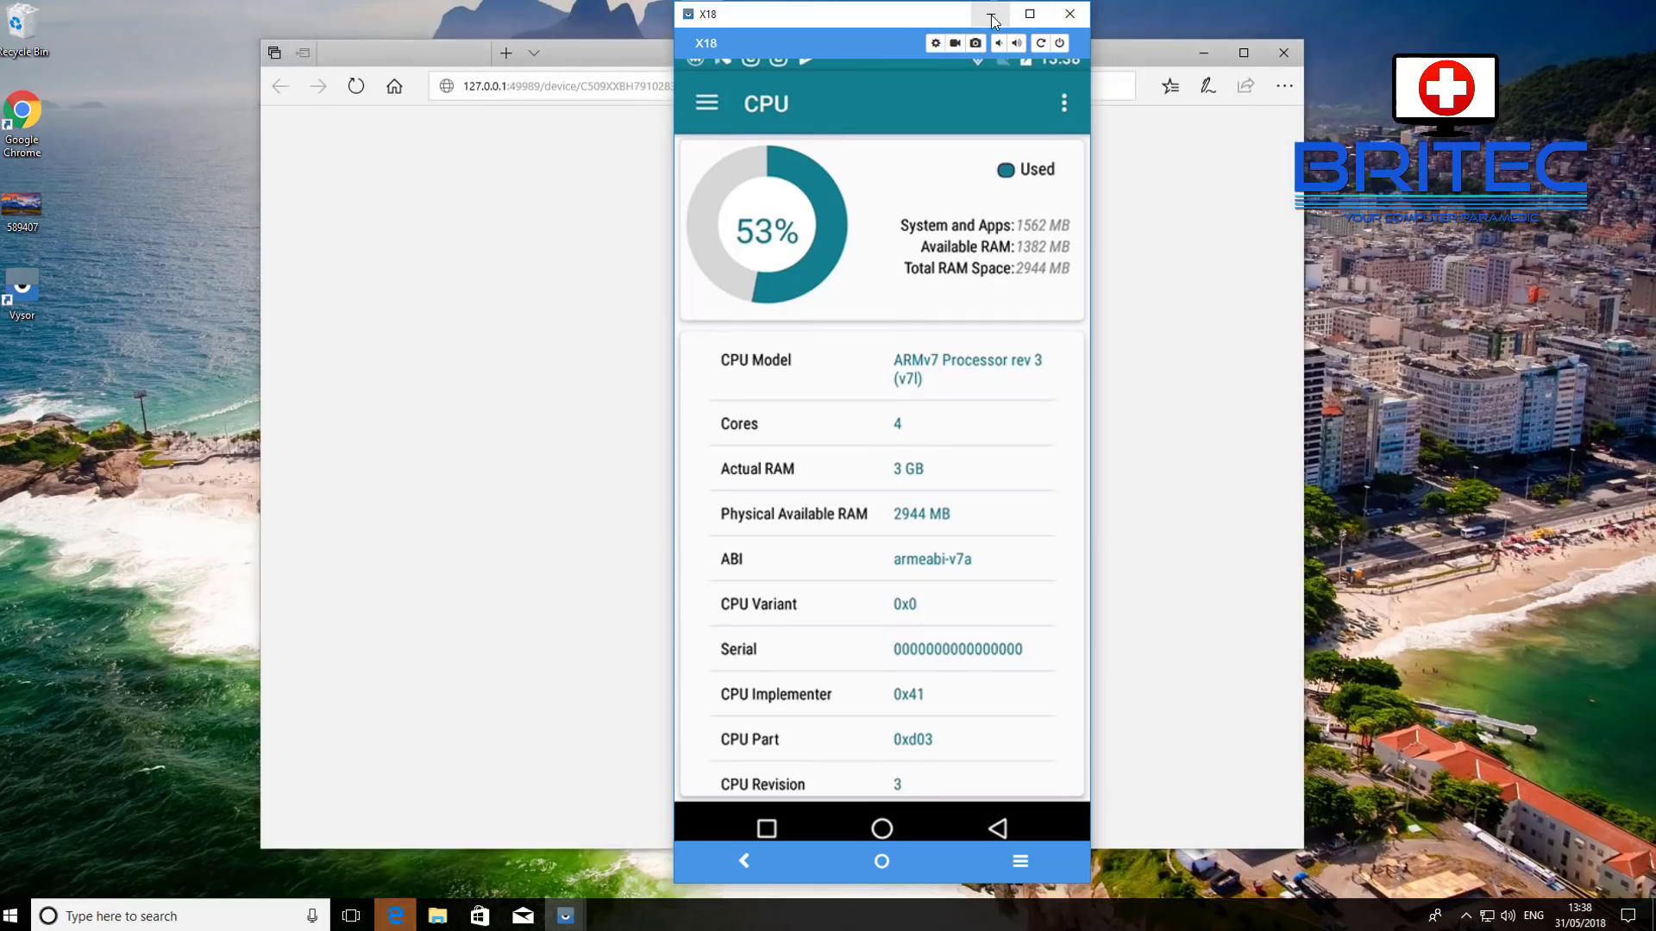
click(991, 14)
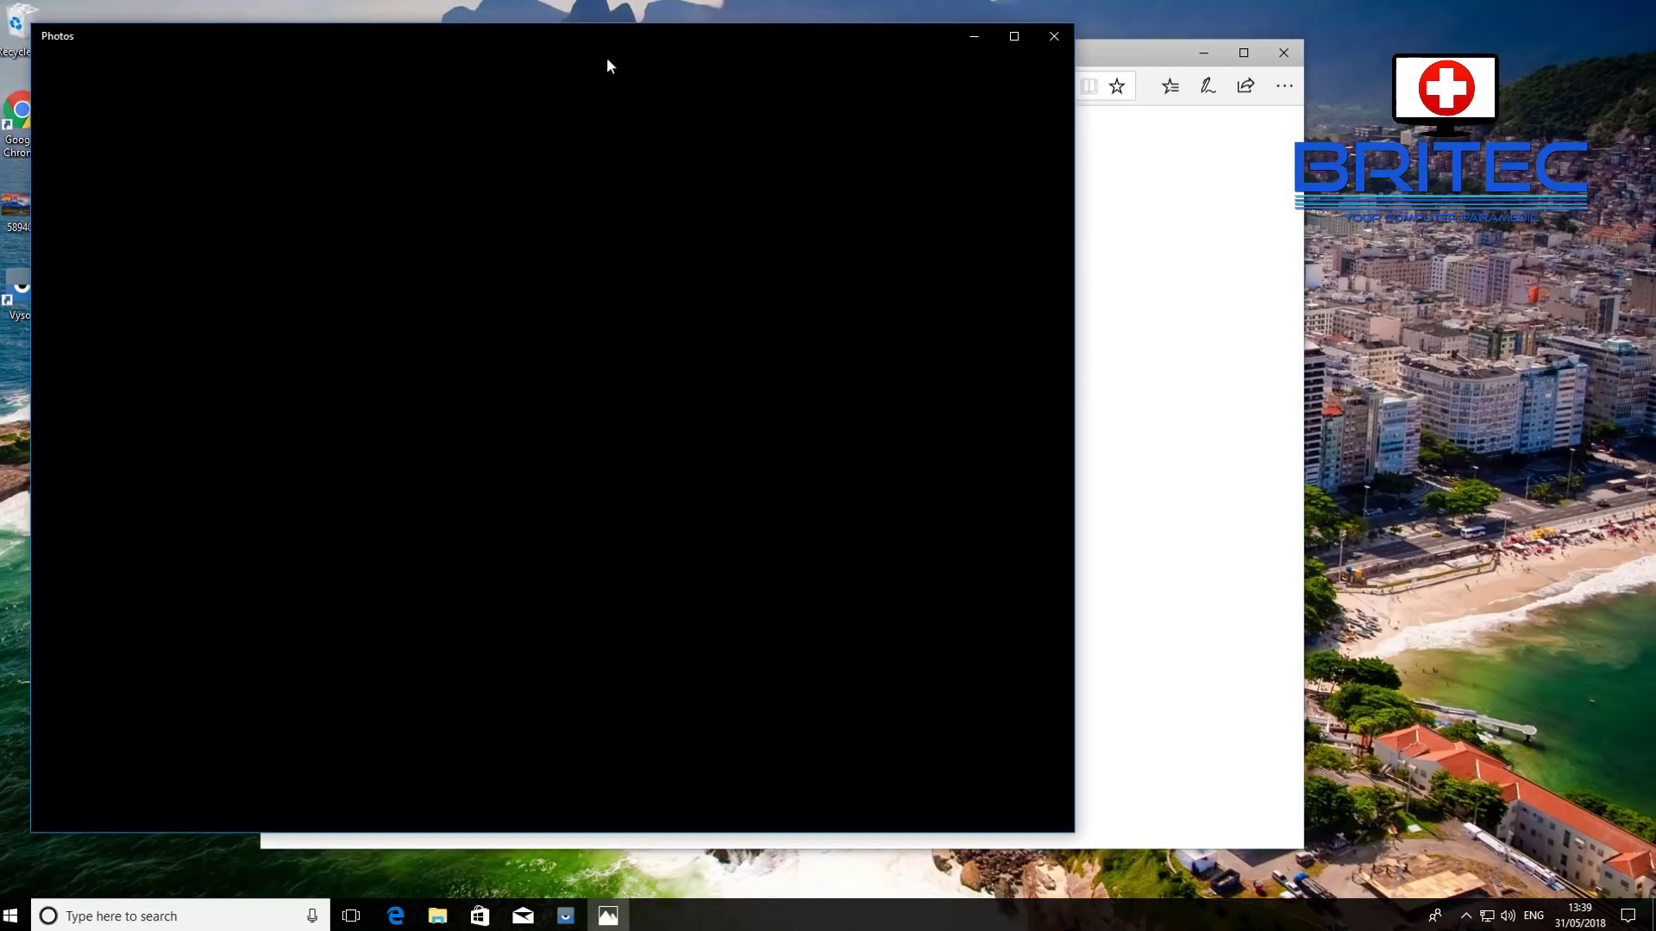
drag(565, 50, 819, 53)
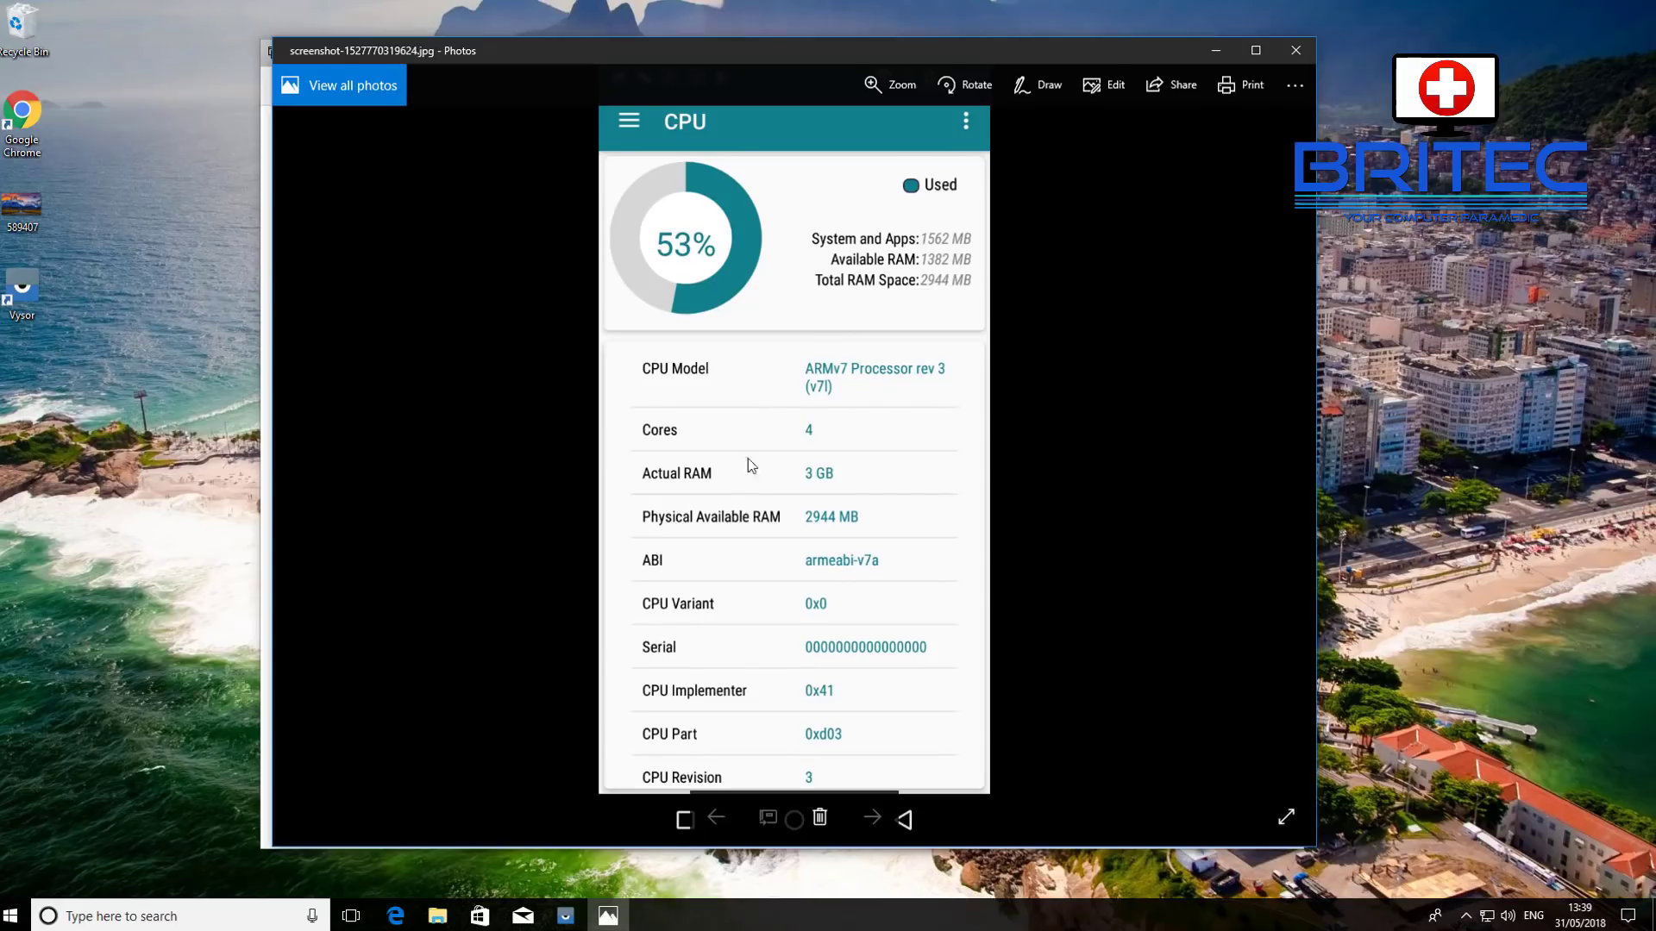
click(1291, 53)
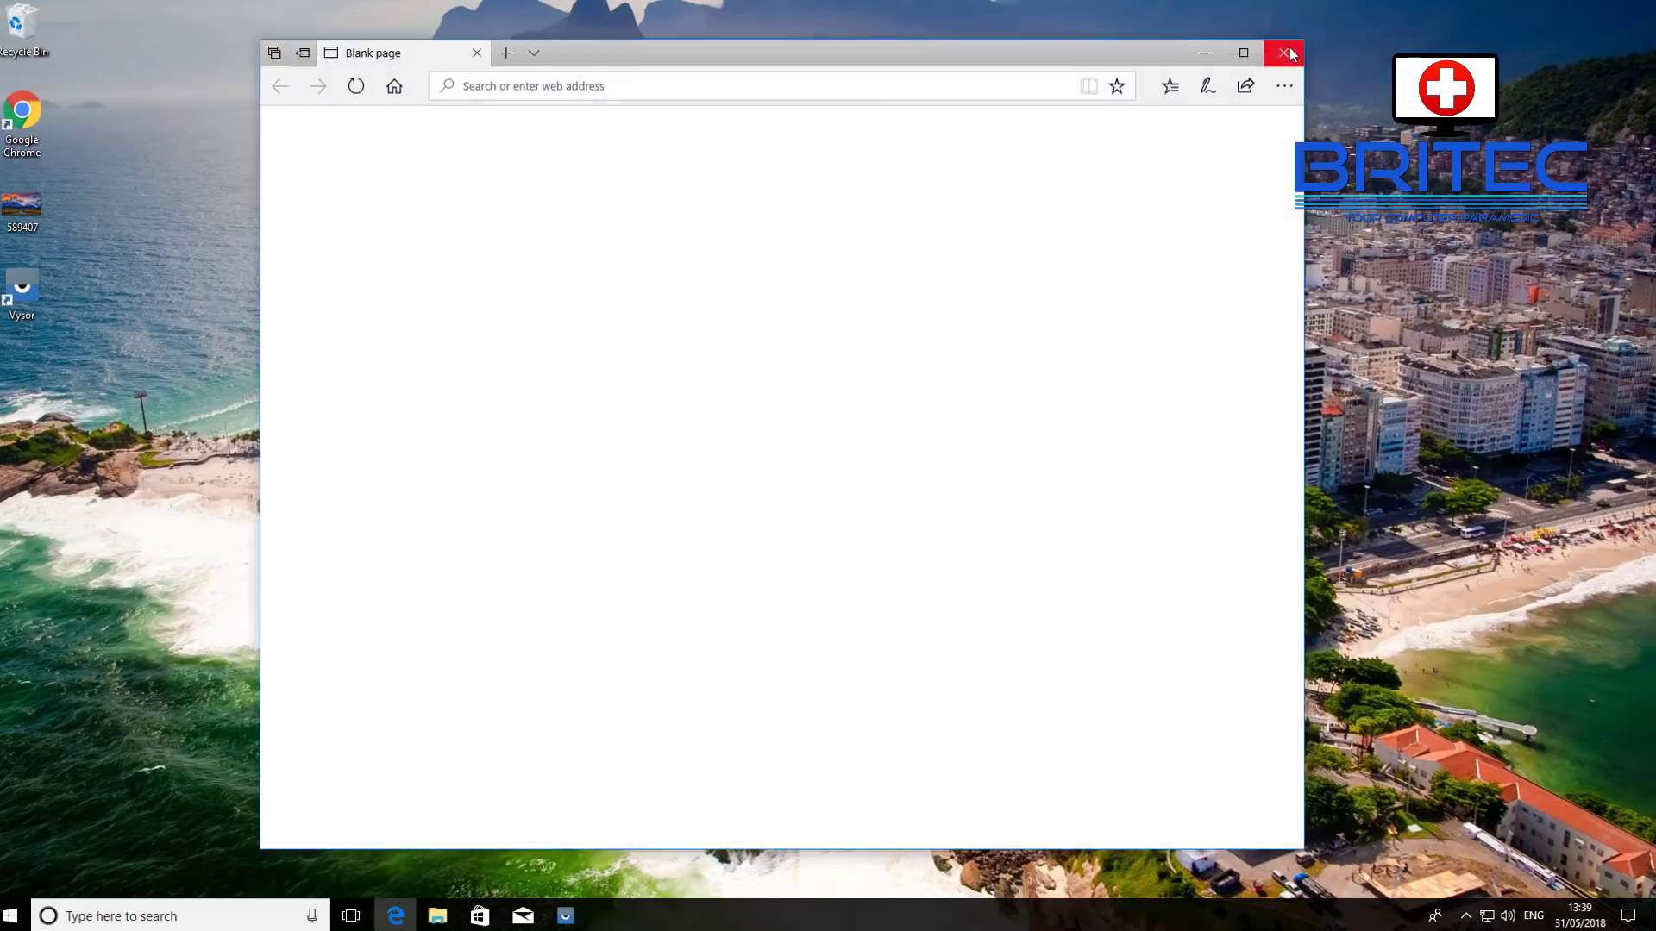
click(1285, 54)
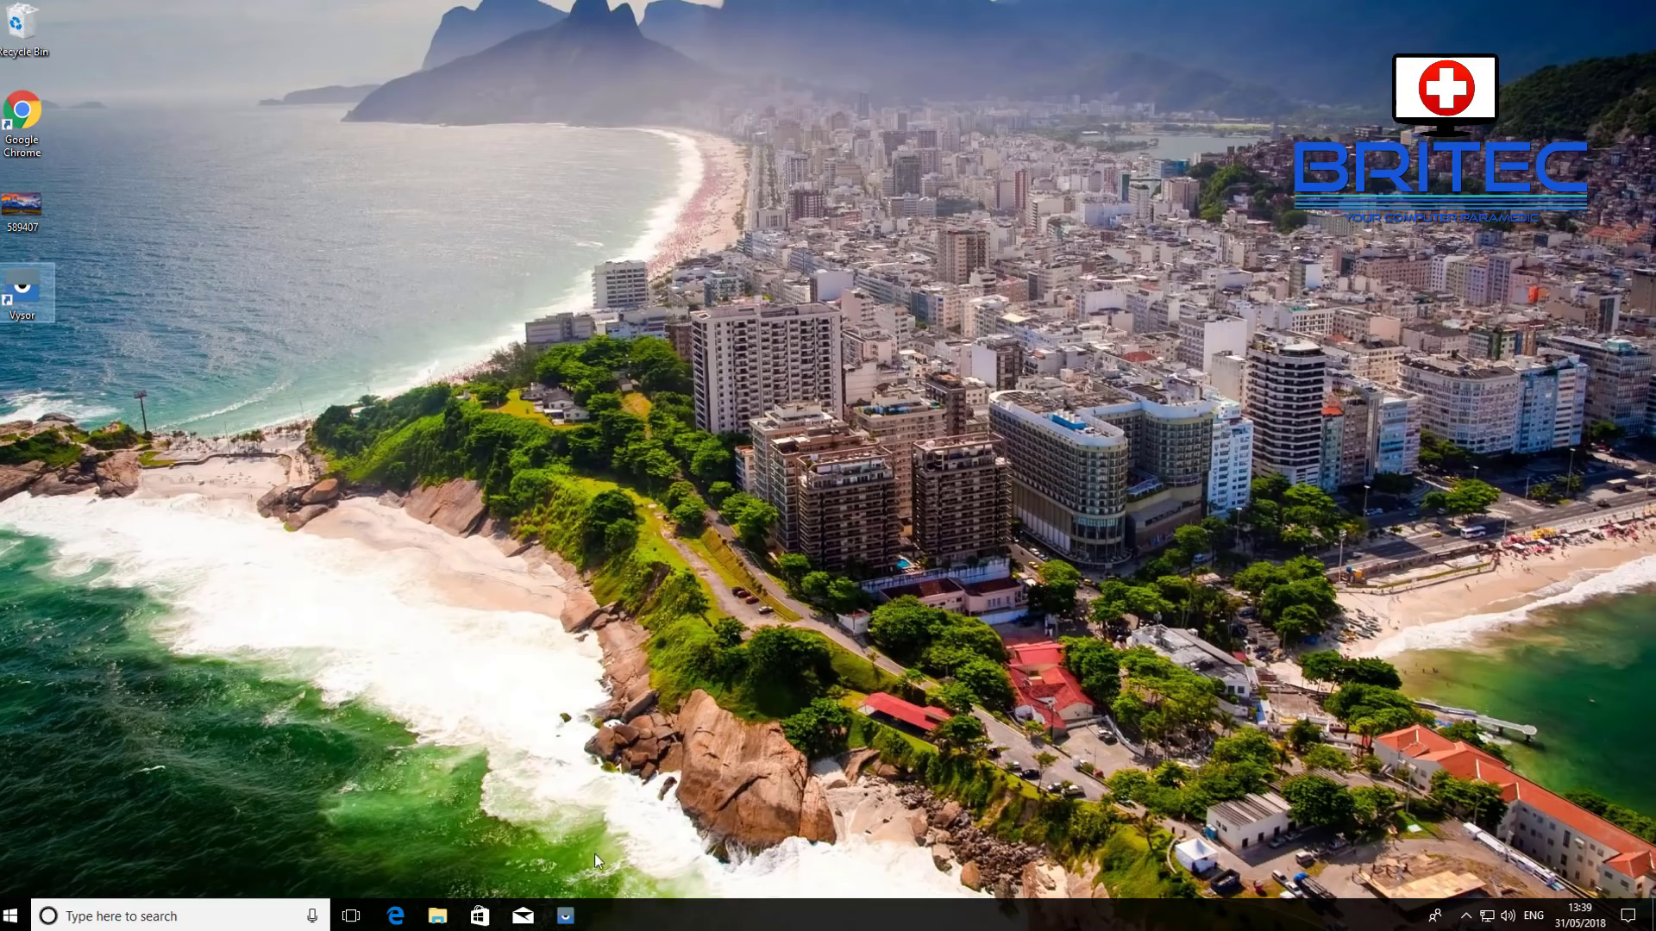
Bring the X18 mirror back to front and open YouTube in the phone's browser.
mouse_move(582, 918)
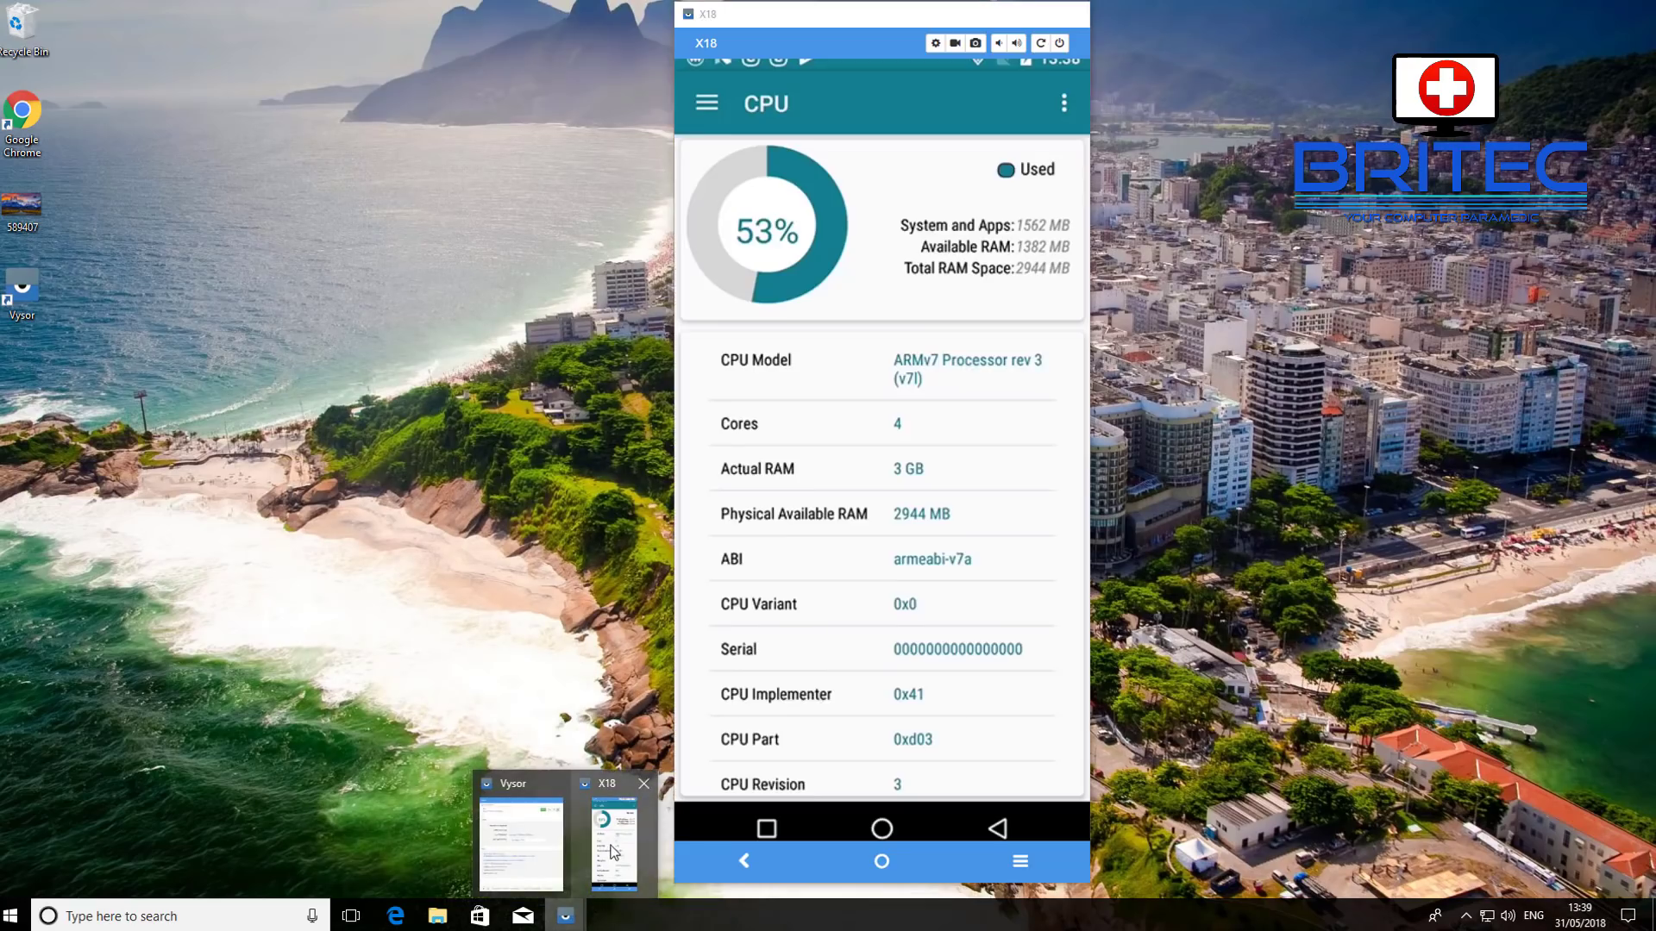
click(611, 847)
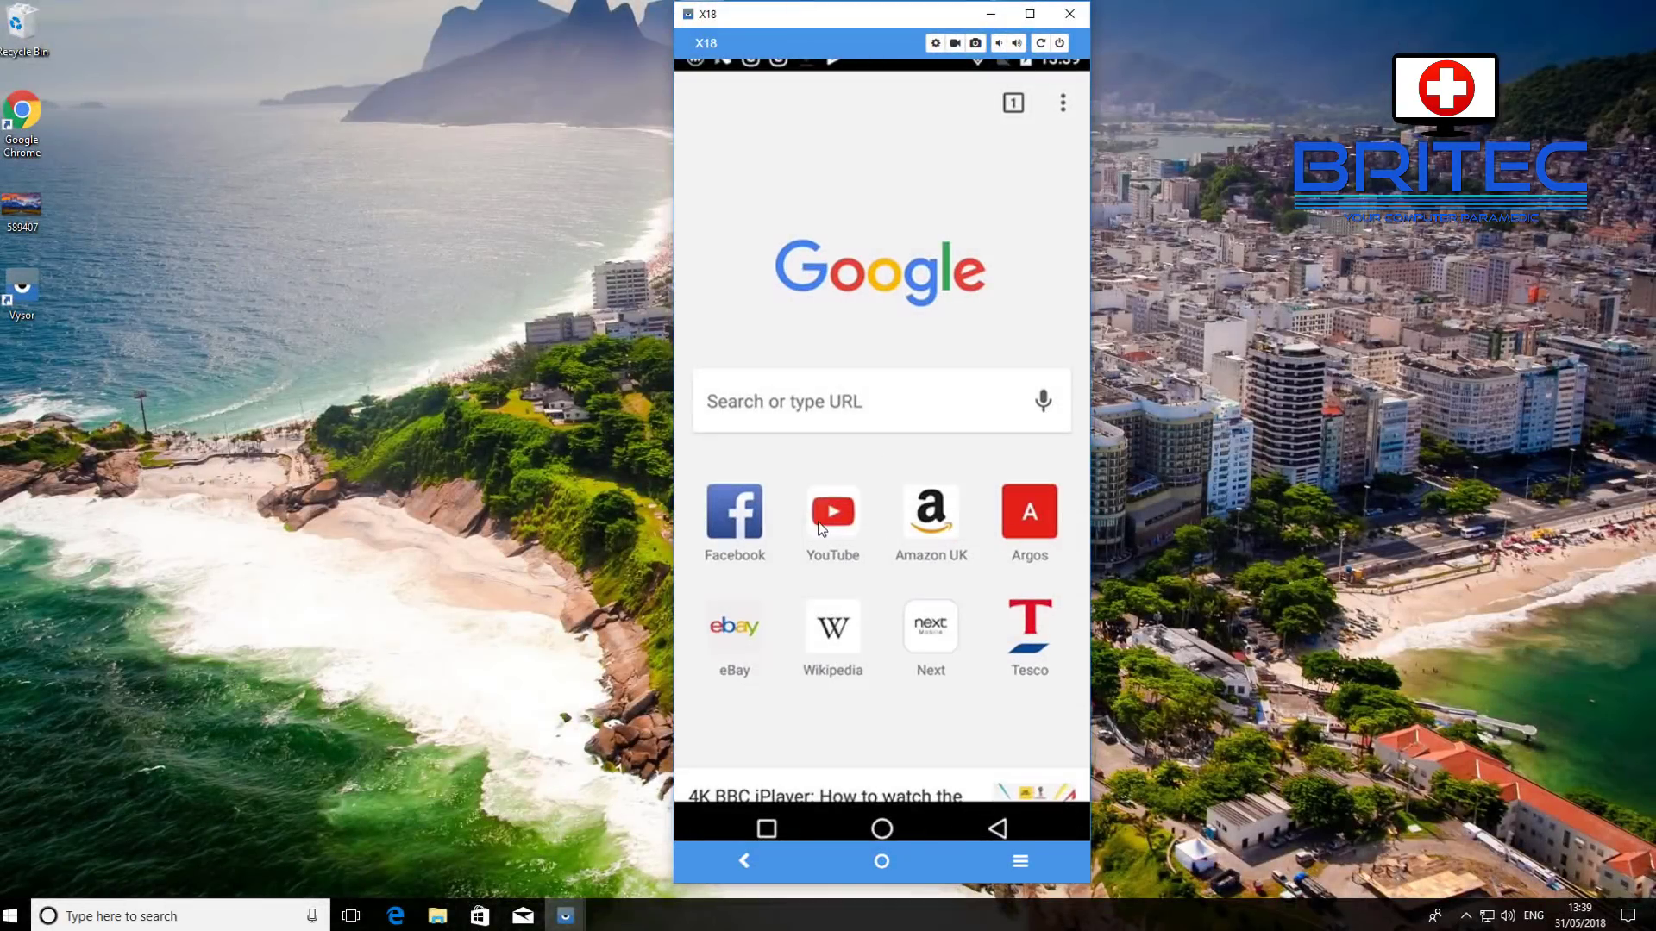
click(821, 522)
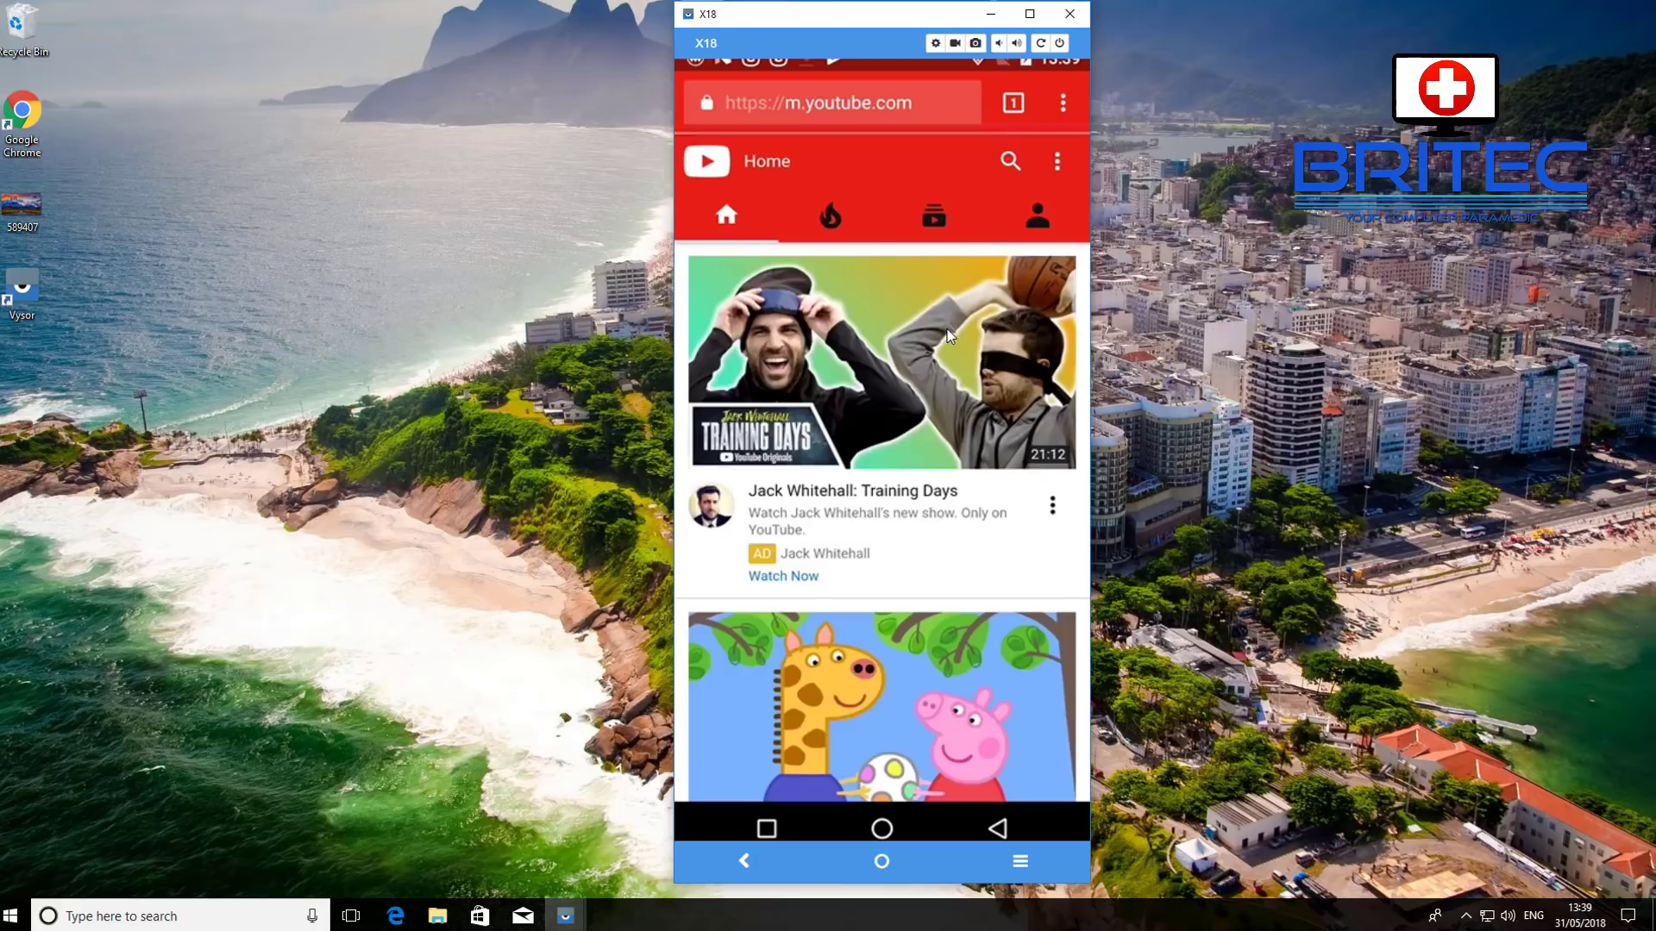
Scroll the YouTube feed and open the Linus Tech Tips 'COMPLETELY Wireless Power!!!' video.
scroll(930, 483, down, 3)
scroll(928, 486, down, 8)
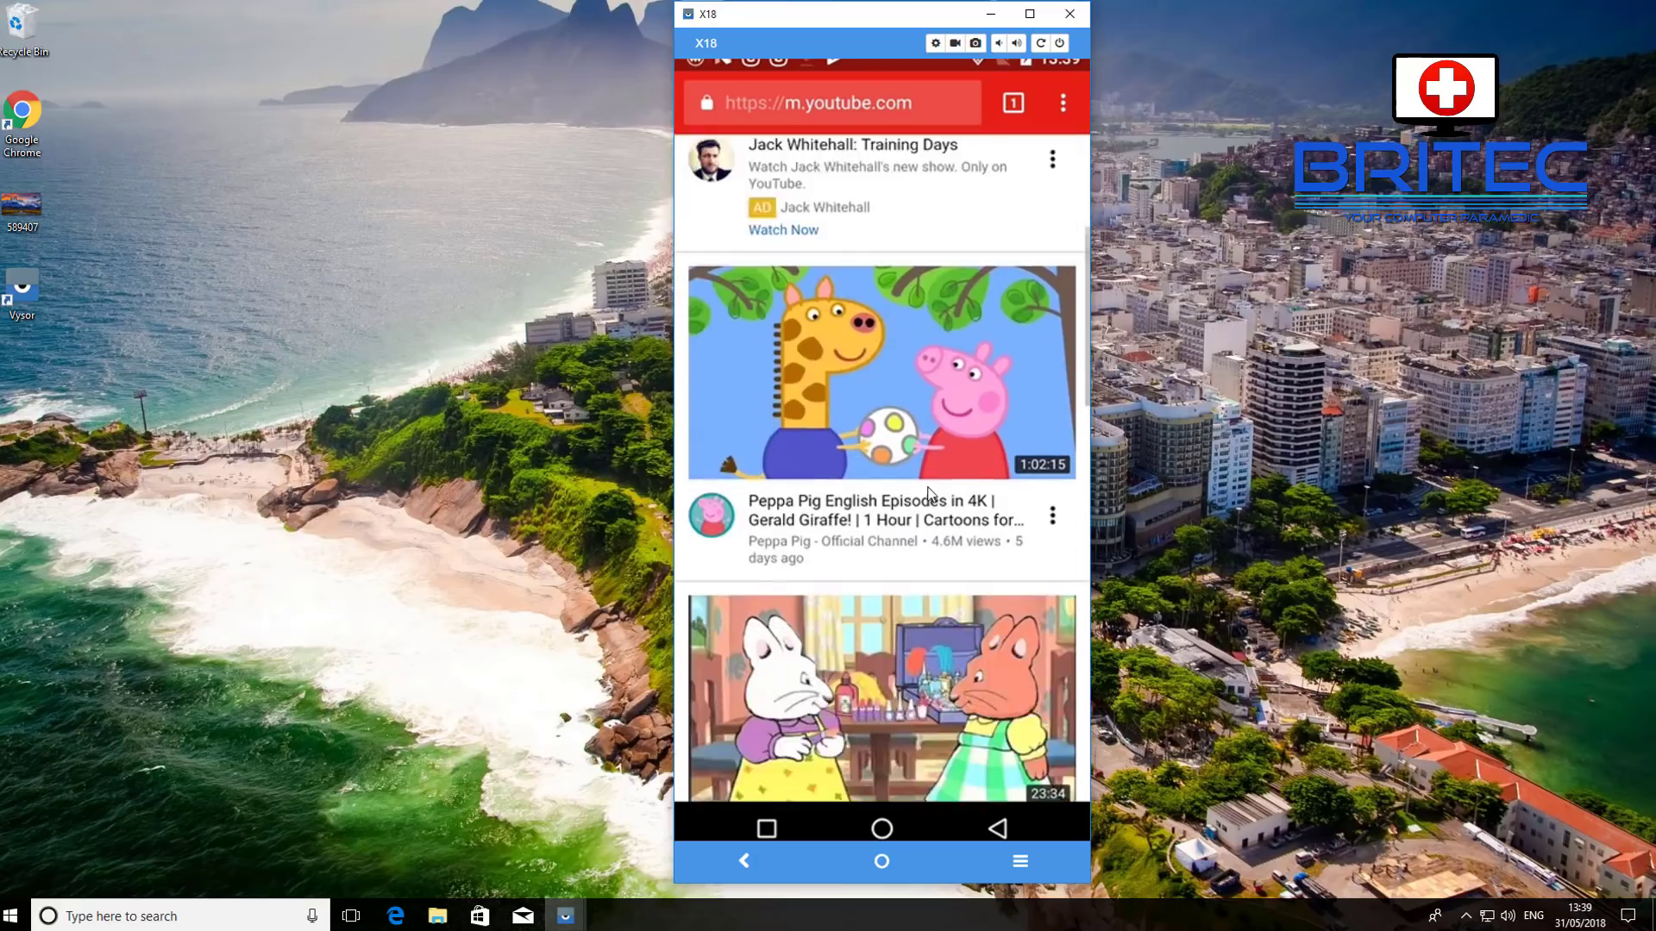
scroll(929, 492, down, 2)
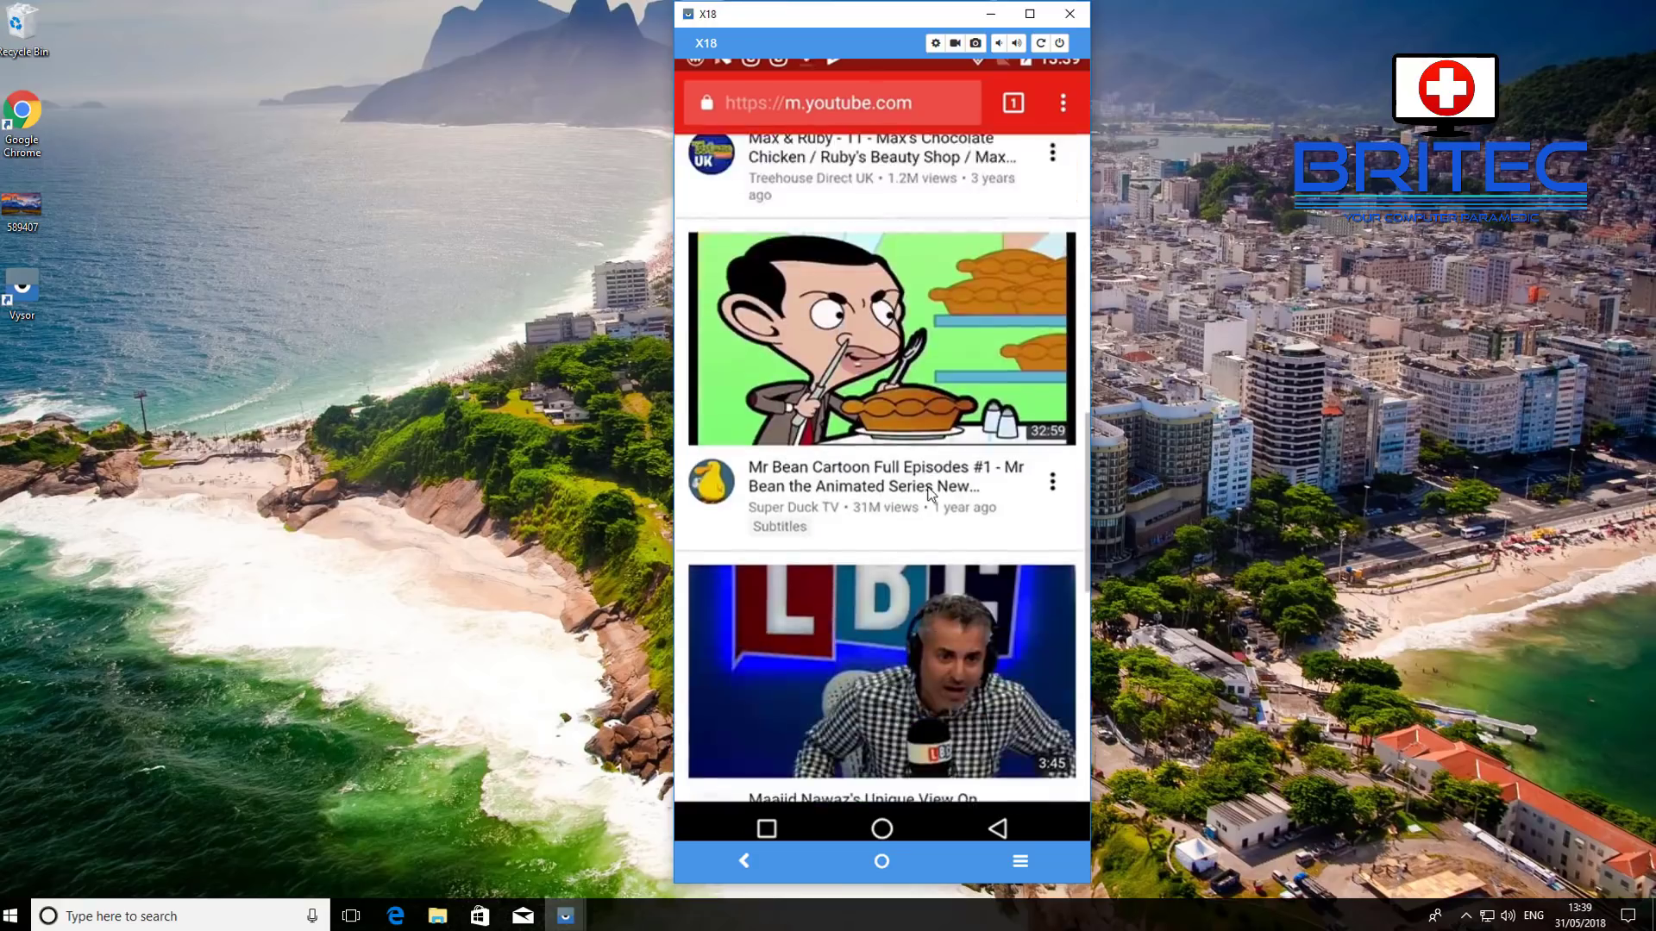
scroll(930, 492, down, 4)
scroll(930, 493, down, 6)
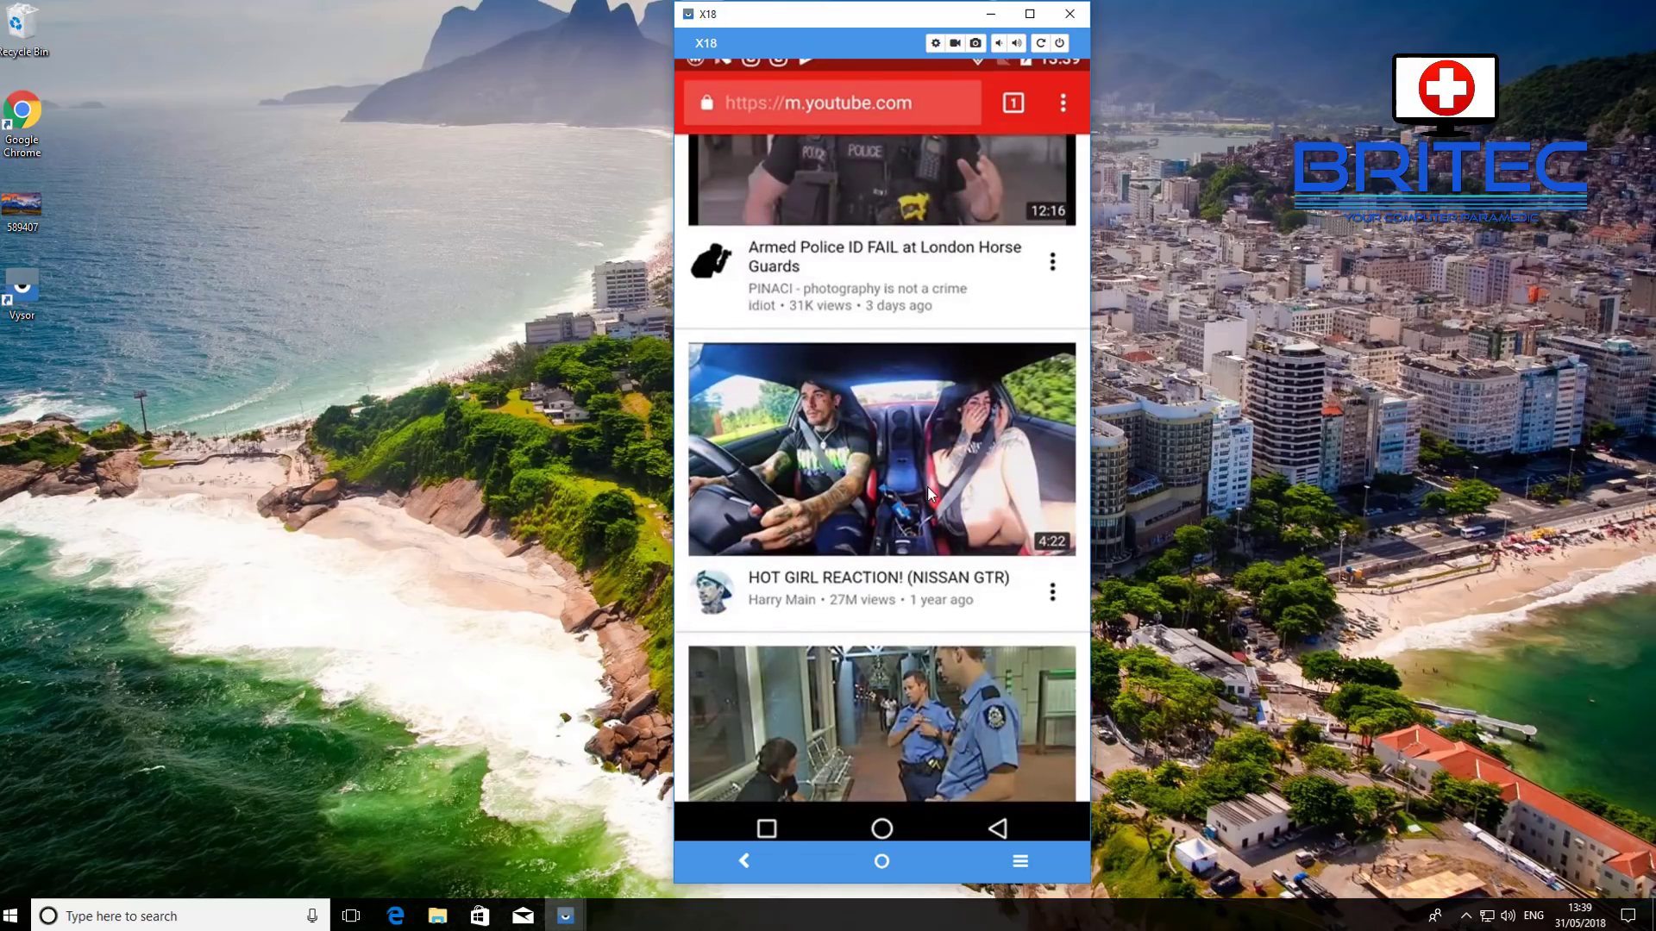
scroll(928, 486, down, 5)
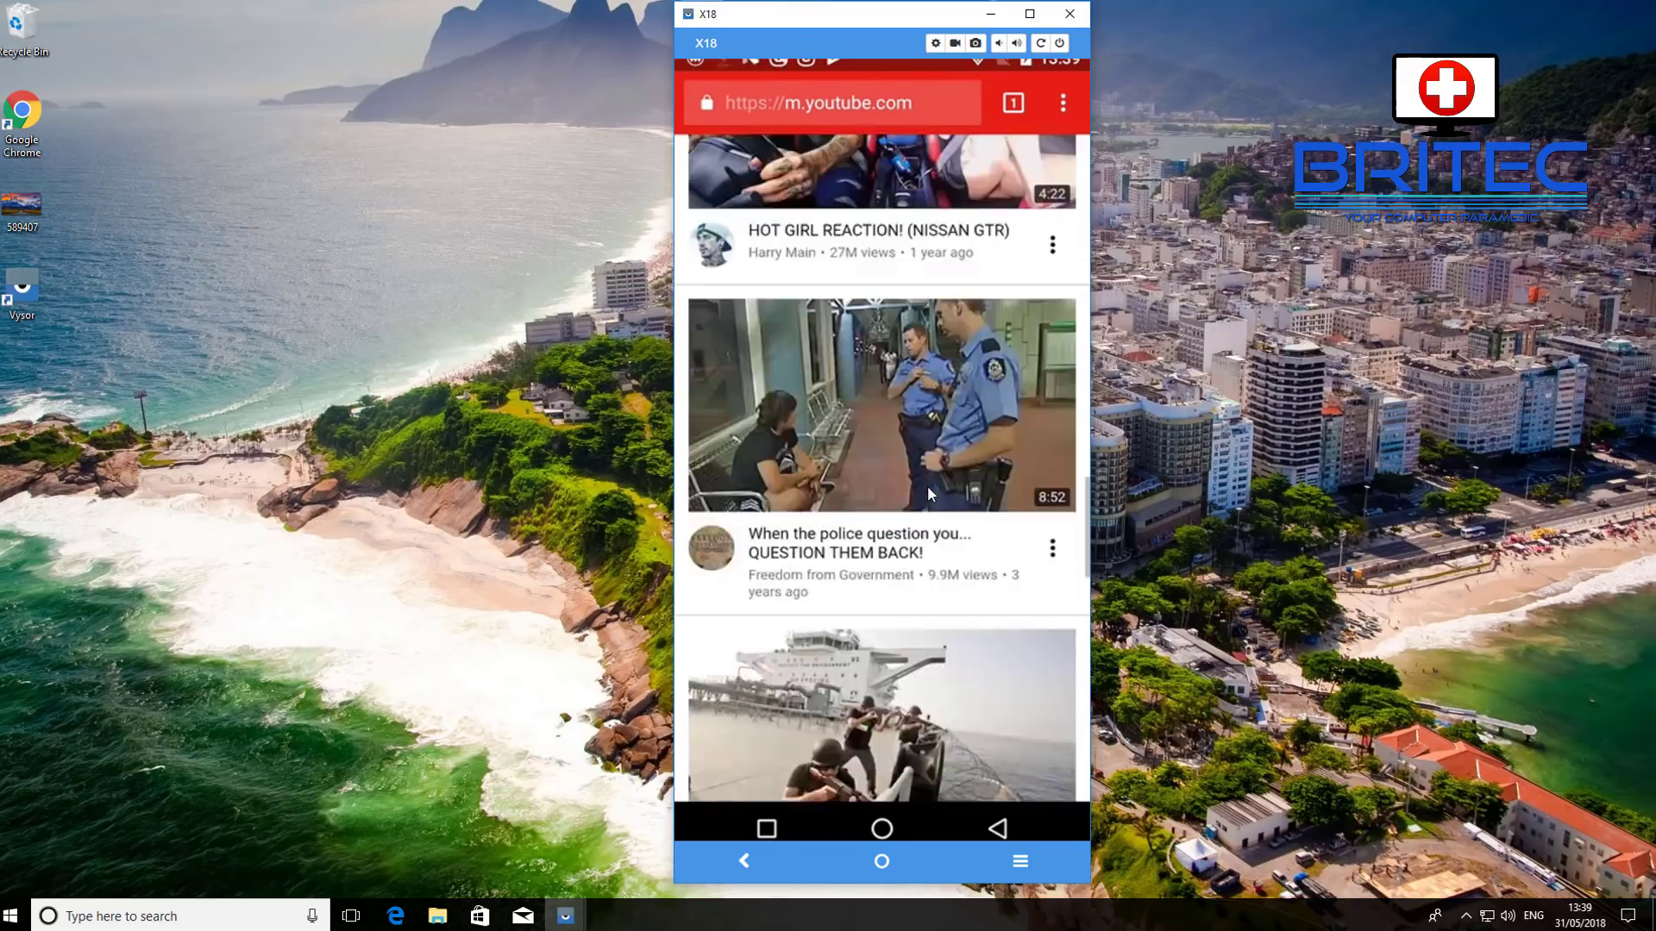
scroll(928, 484, down, 7)
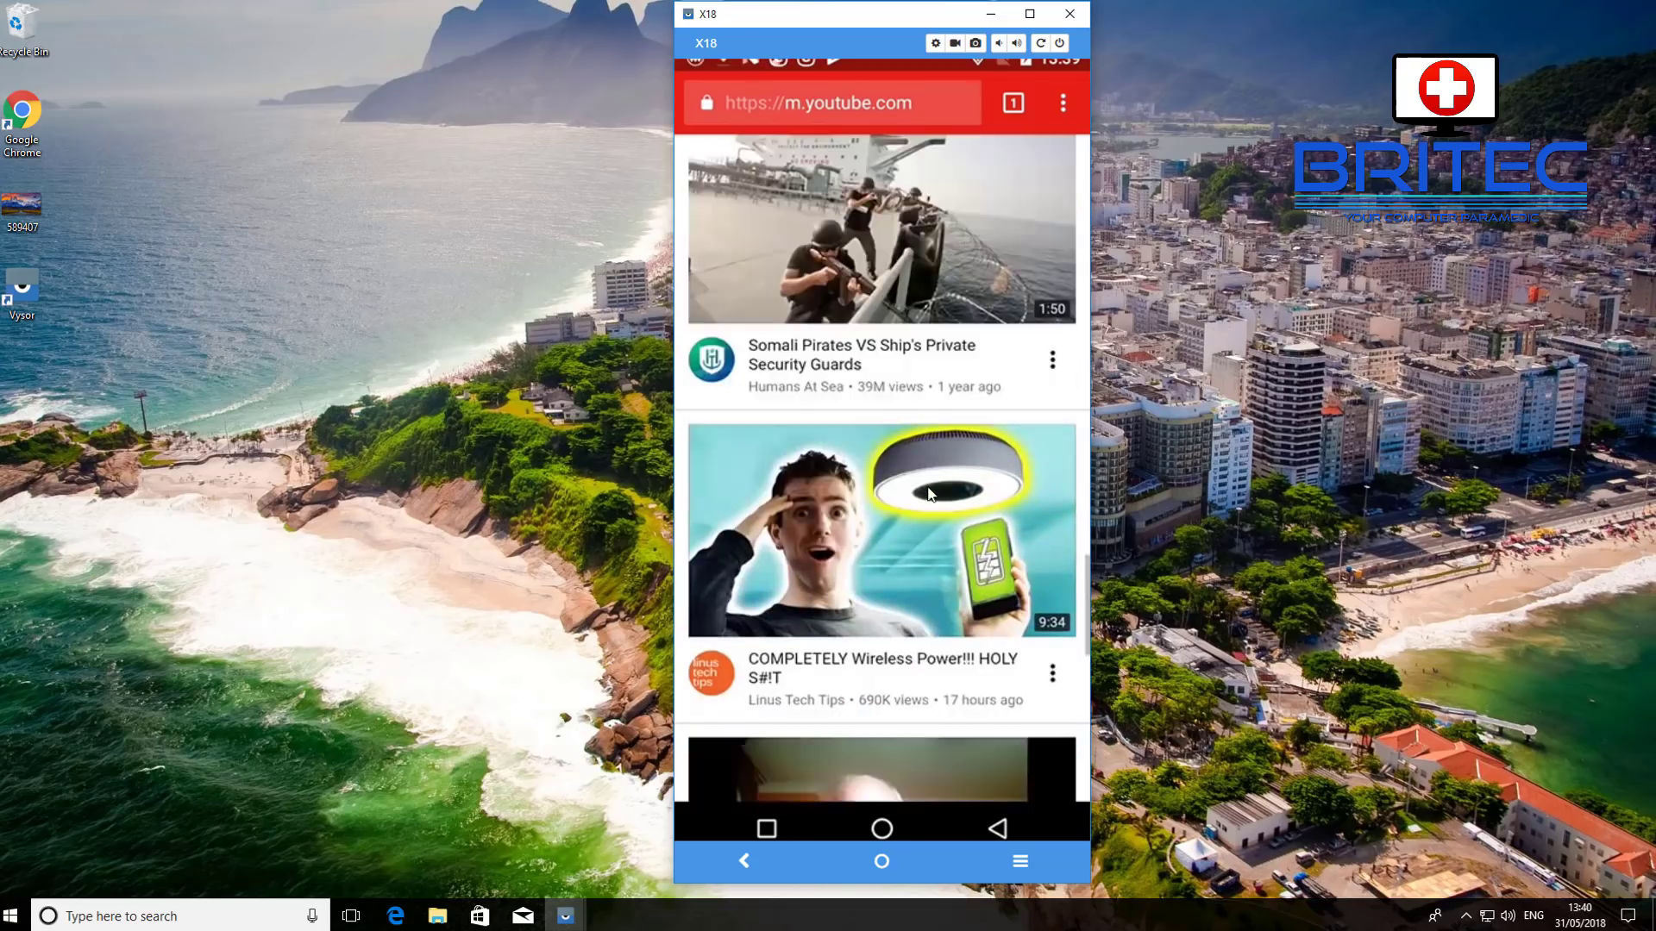
click(889, 666)
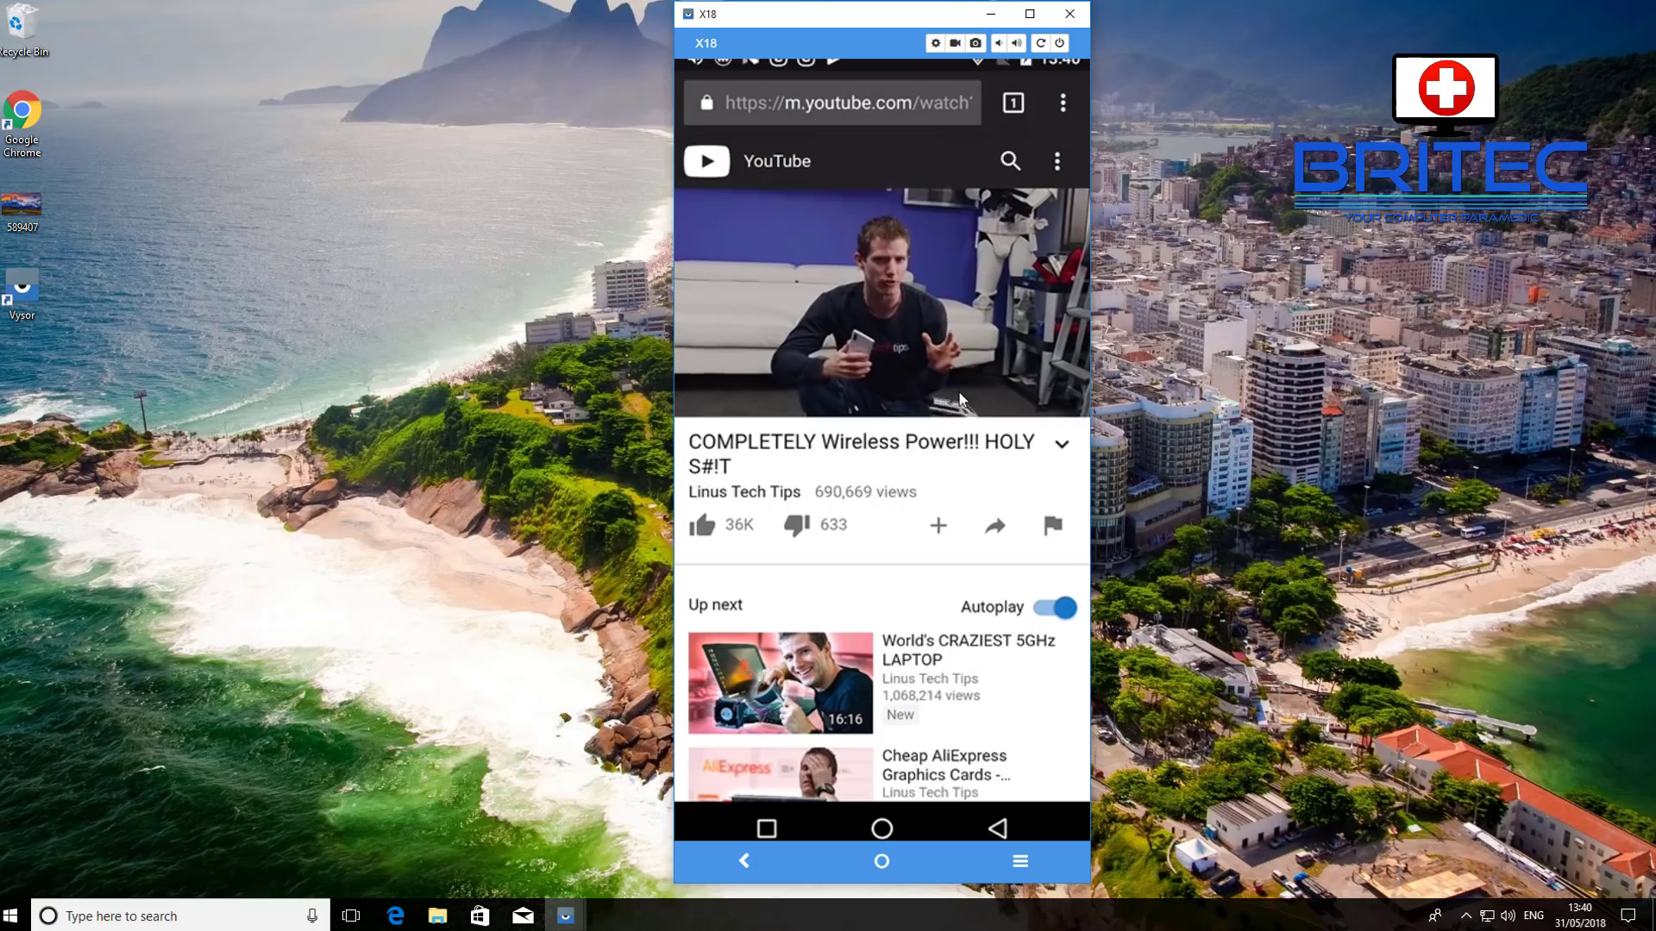
Play the video fullscreen in landscape, recentre the Vysor window, and pause playback.
click(1071, 397)
click(1003, 389)
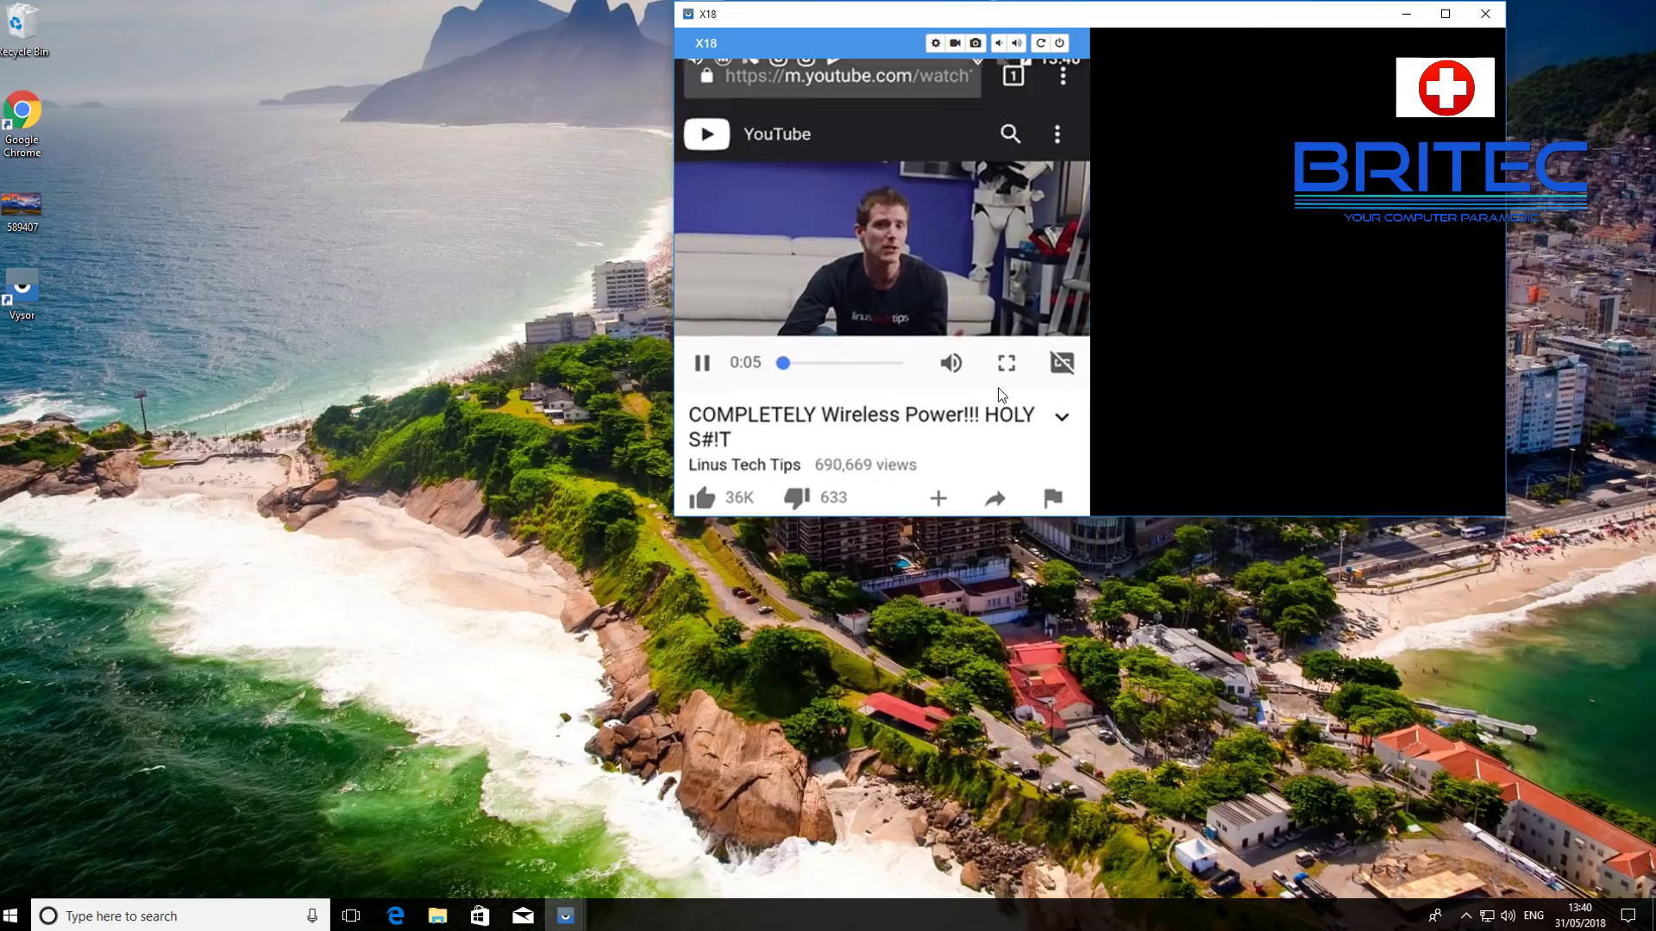
drag(1187, 15, 976, 111)
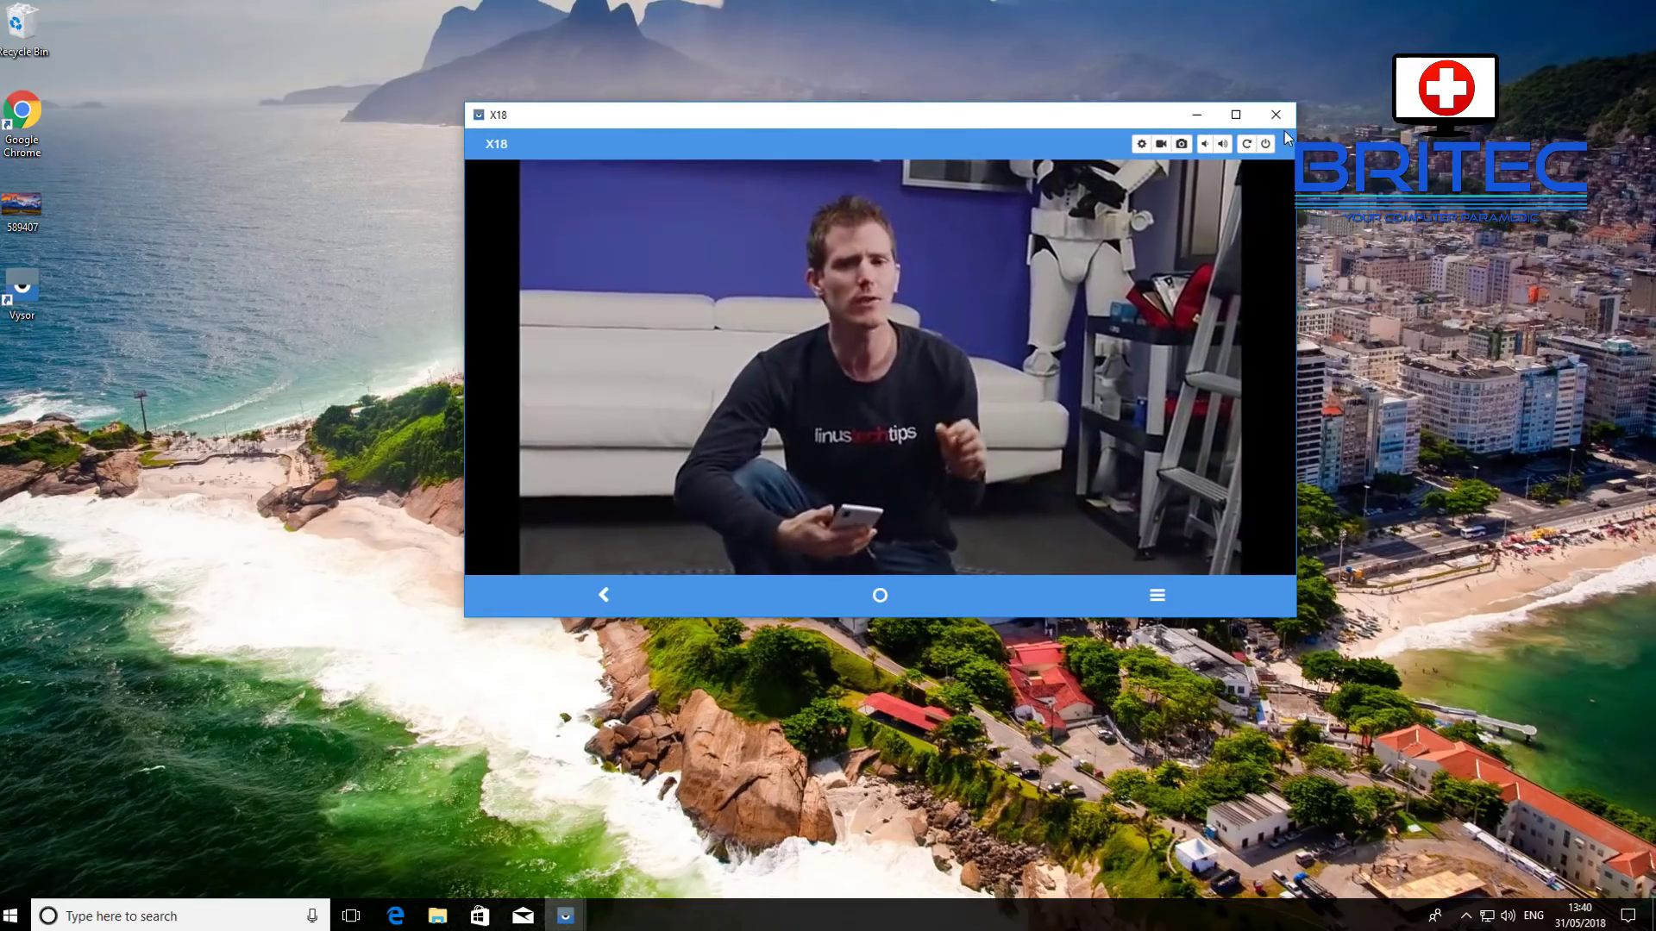
click(958, 514)
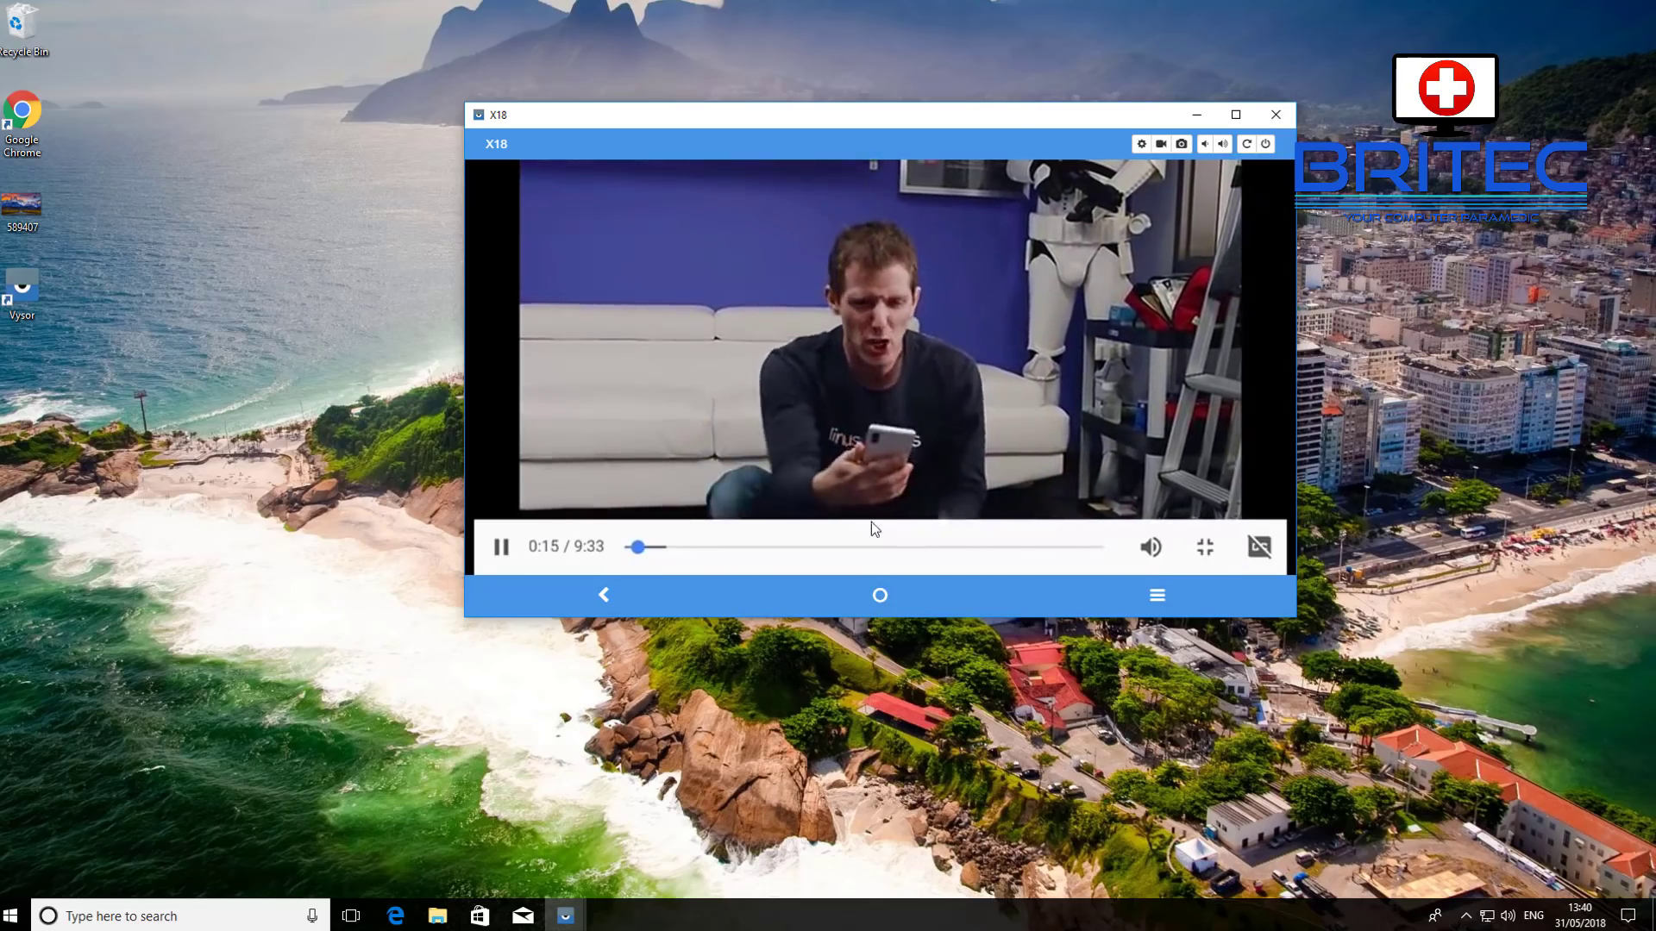
click(1011, 214)
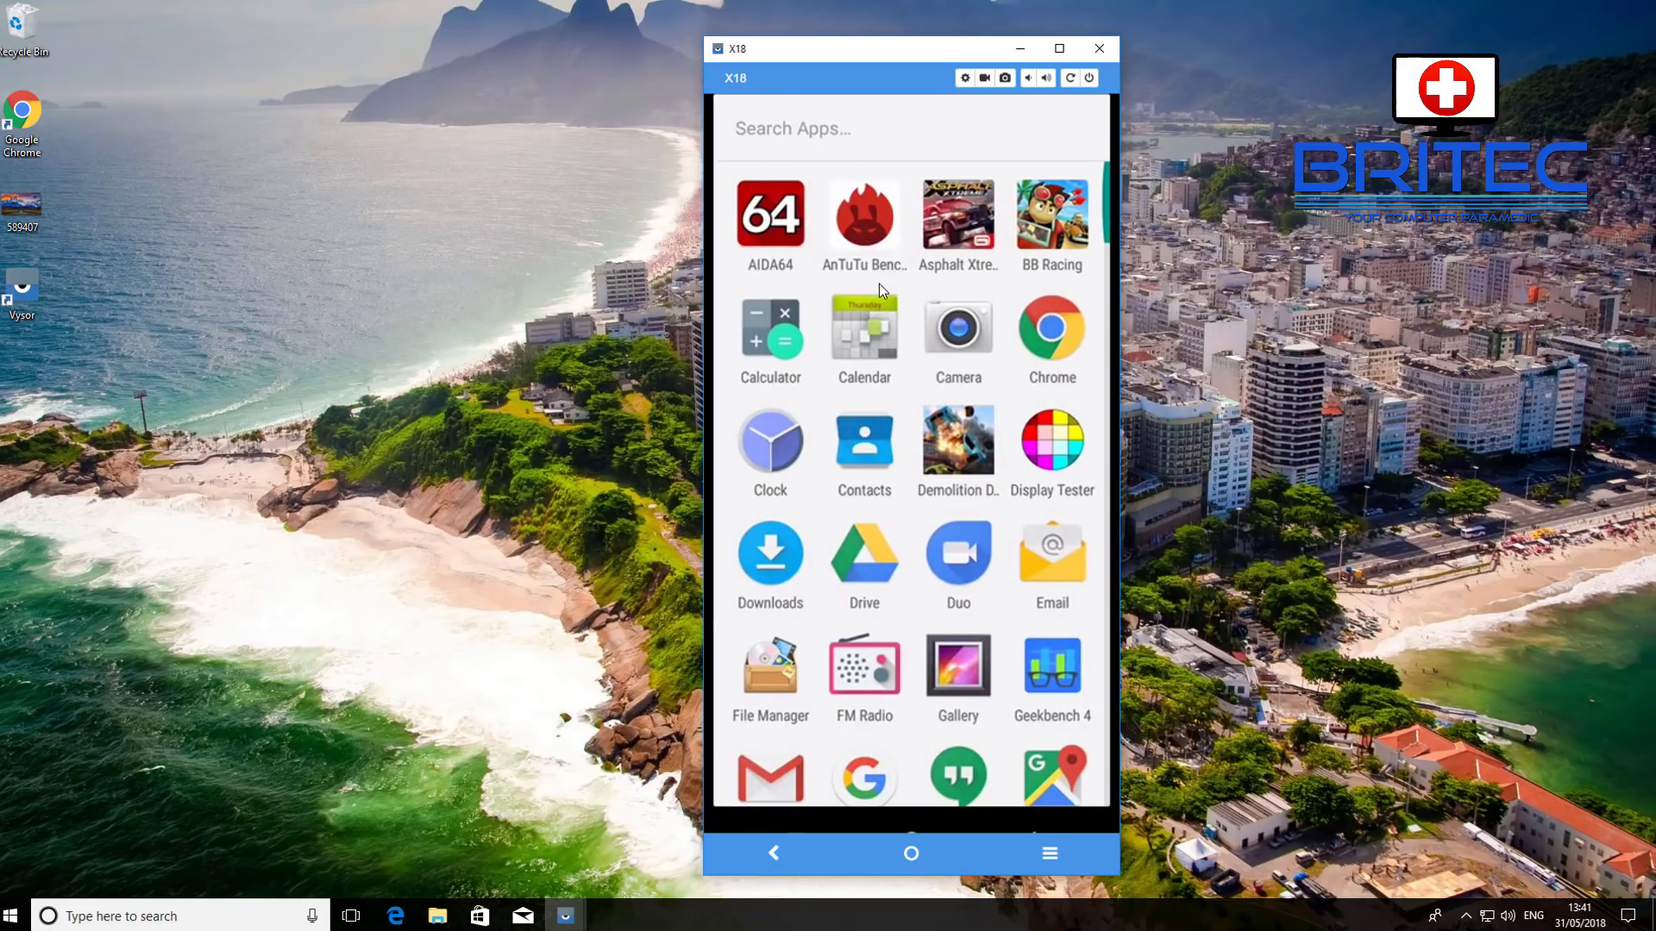
Scroll through the app drawer and Settings list to reach Developer options.
scroll(878, 283, down, 3)
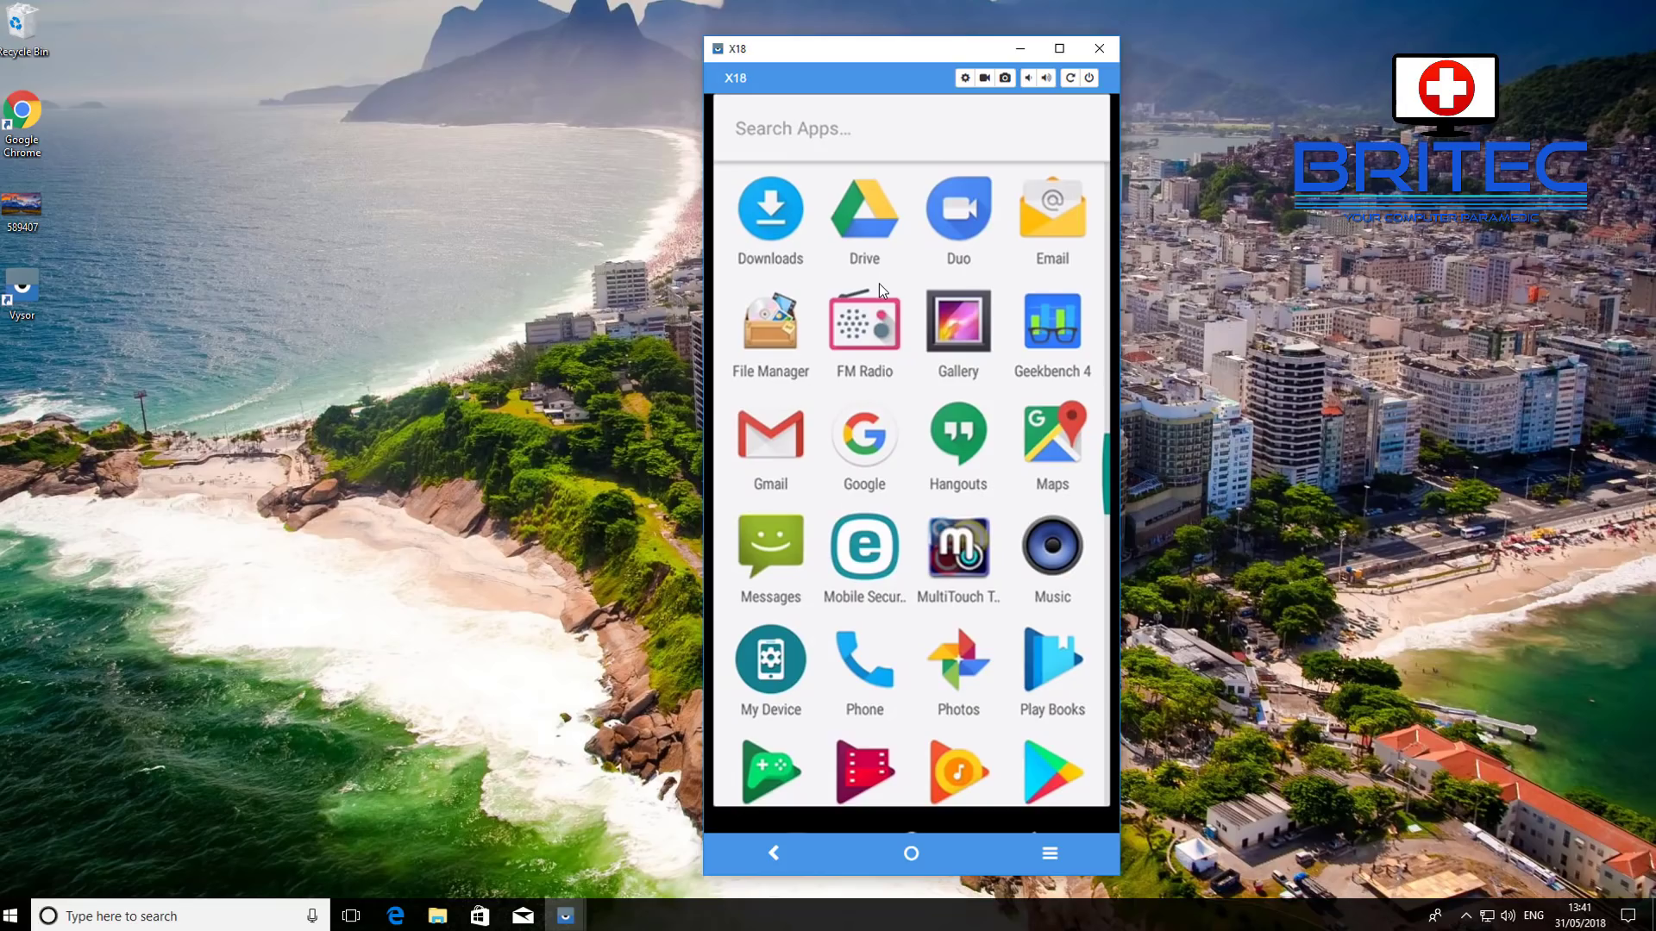
scroll(878, 283, down, 3)
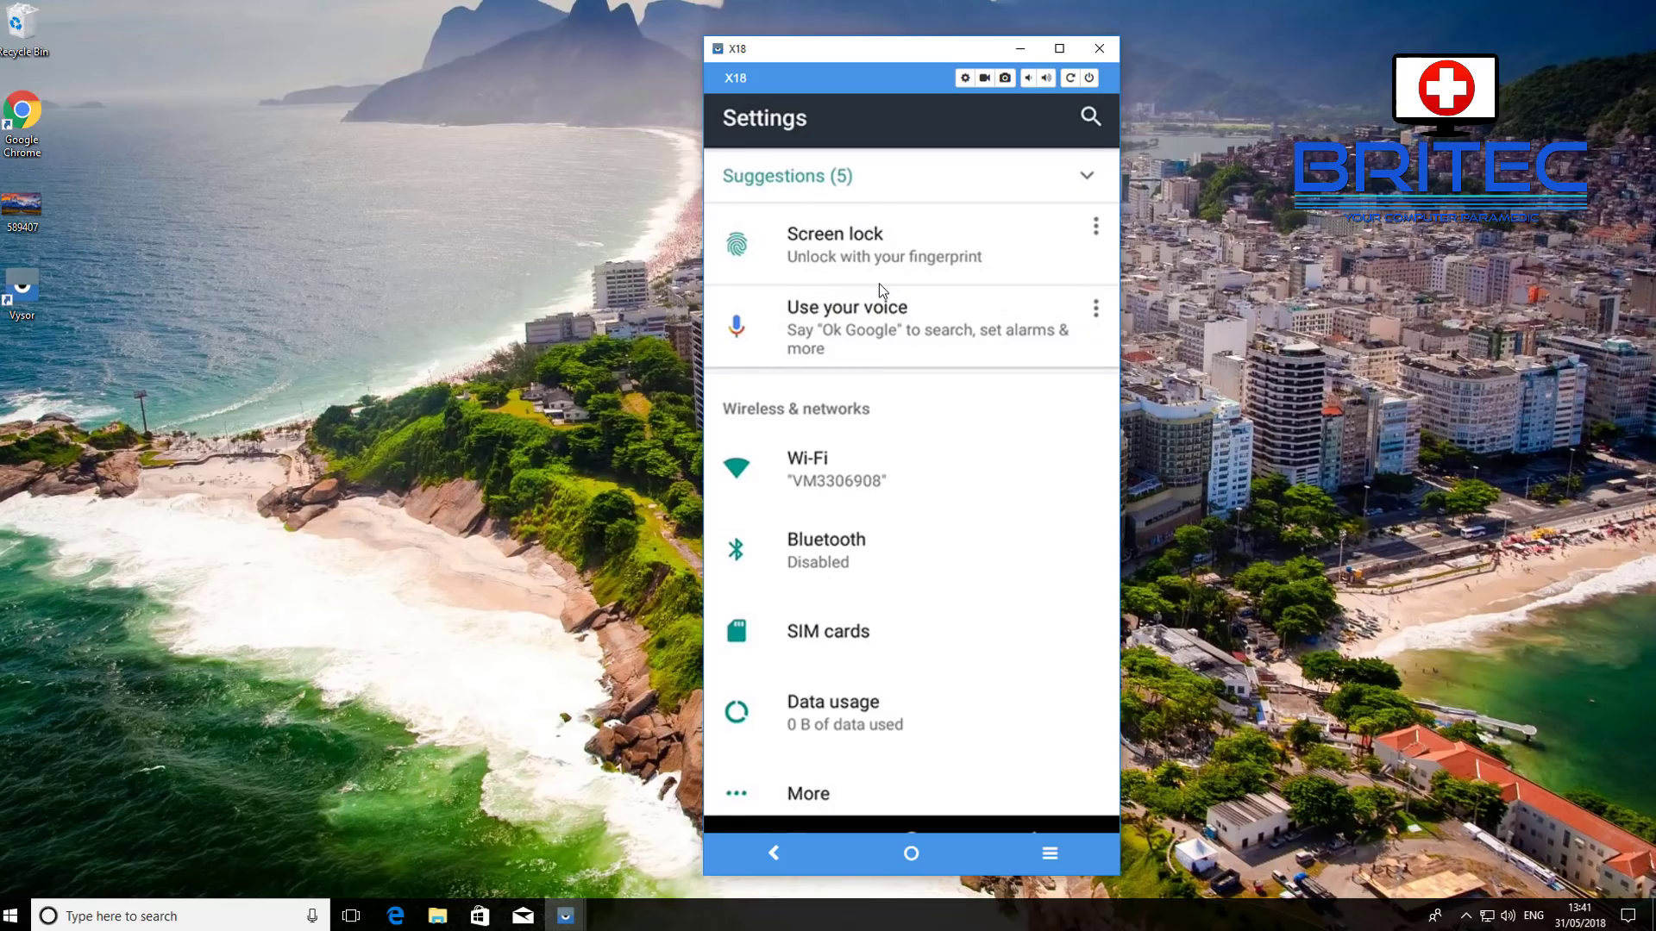
scroll(878, 283, down, 10)
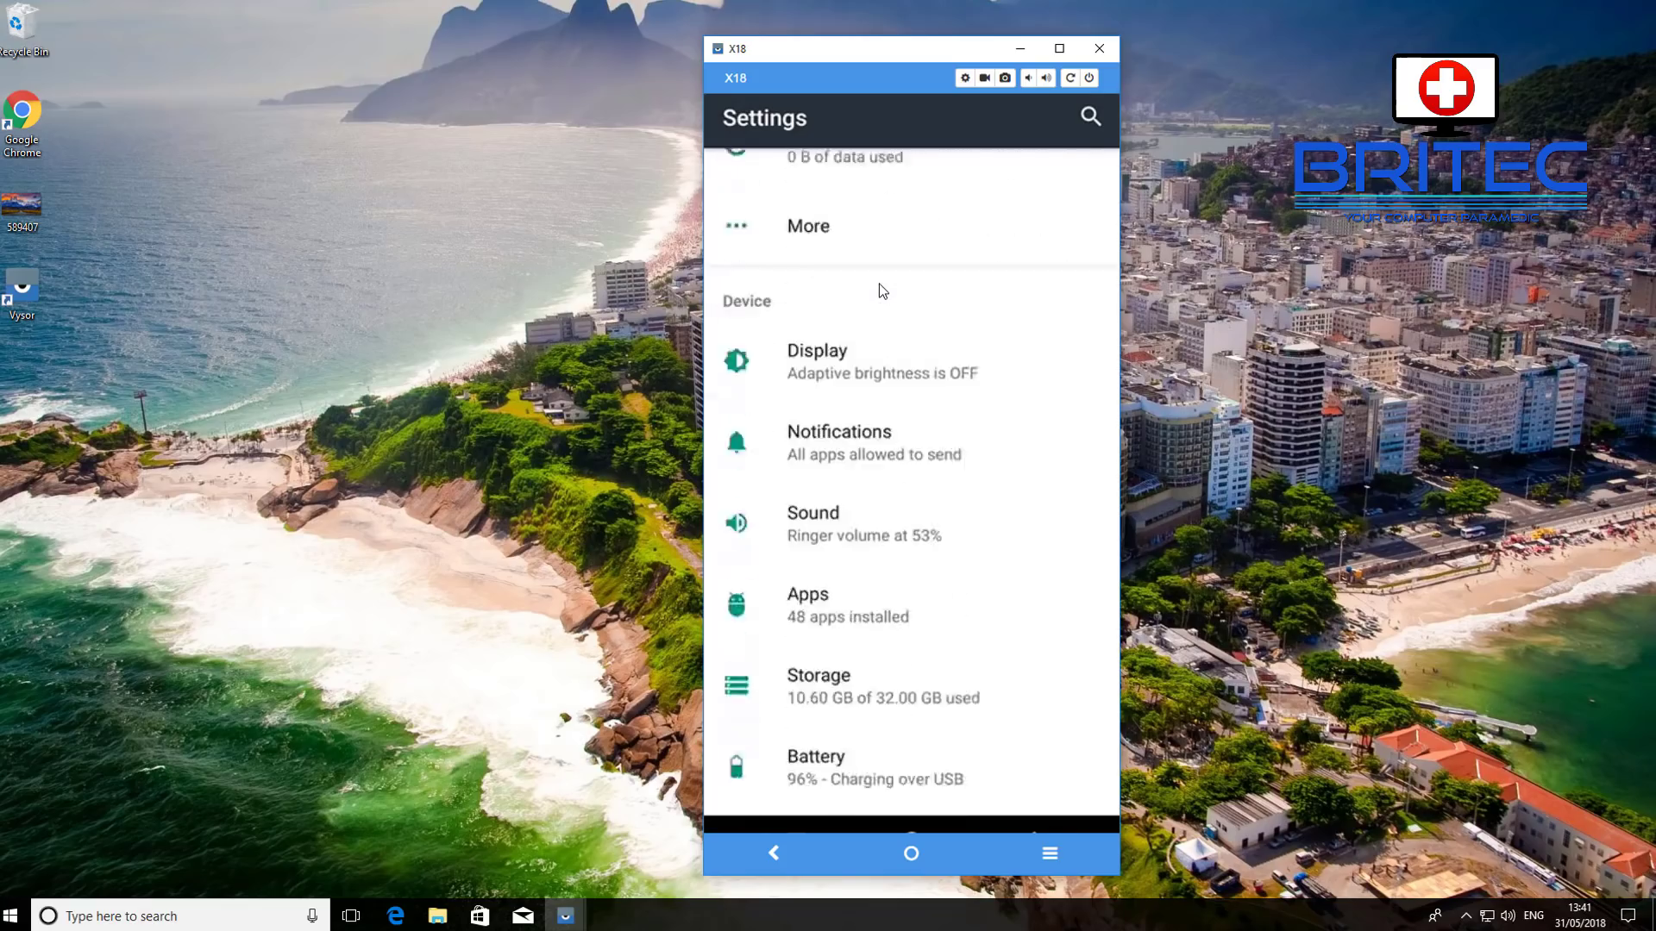
scroll(879, 288, down, 10)
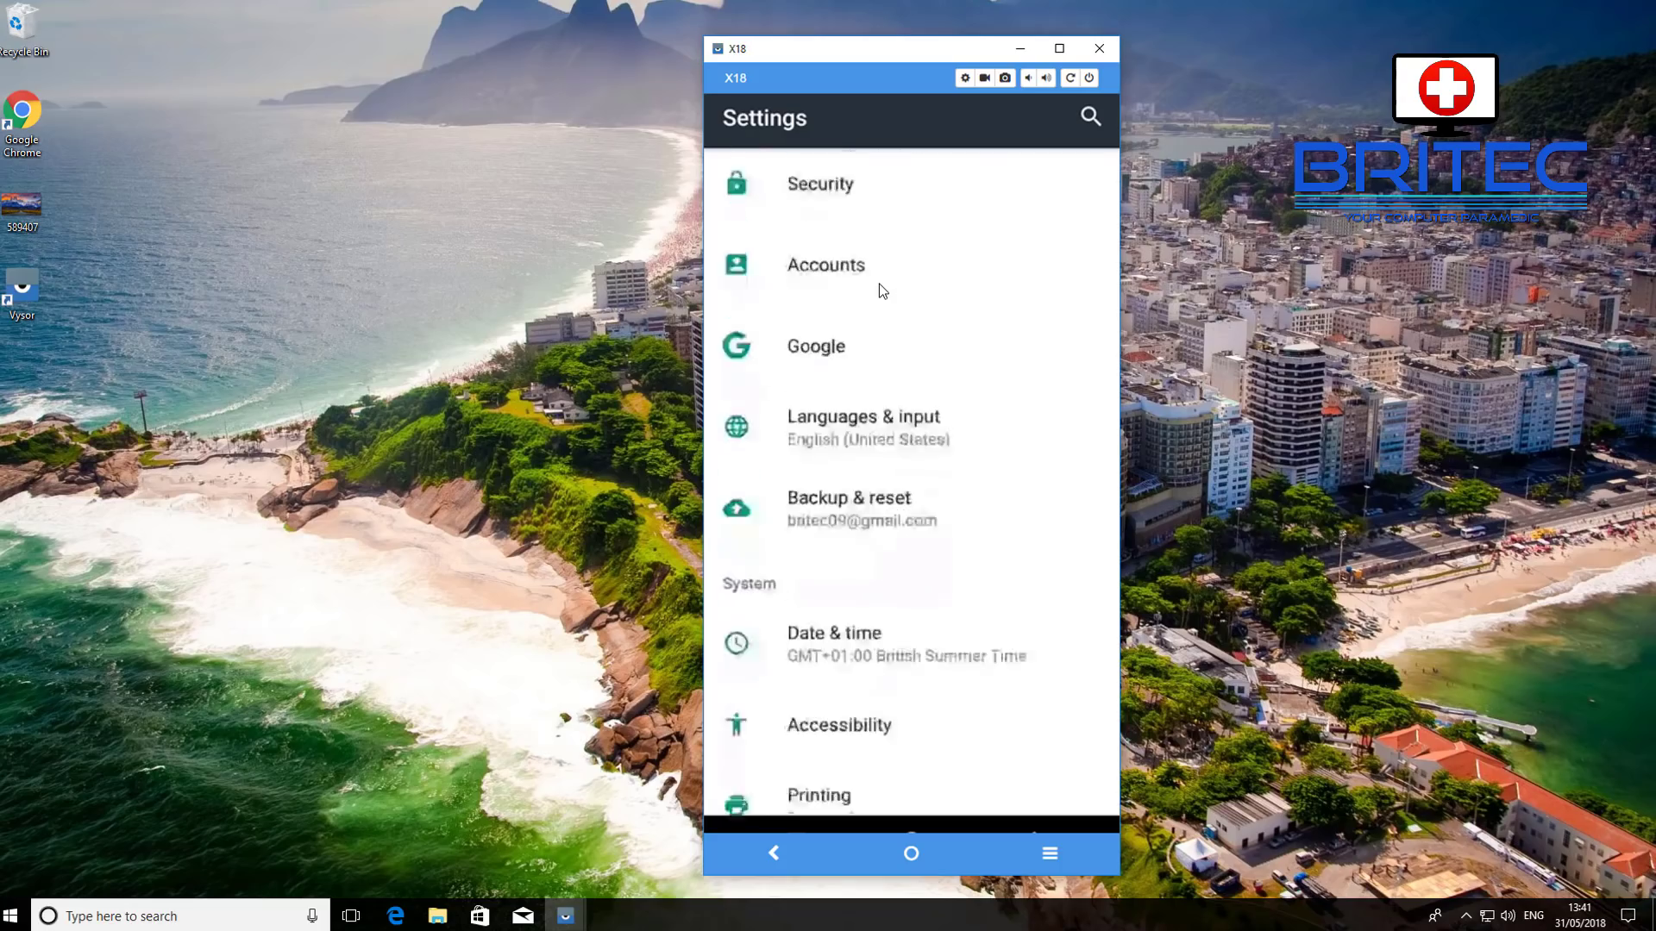
scroll(881, 289, down, 3)
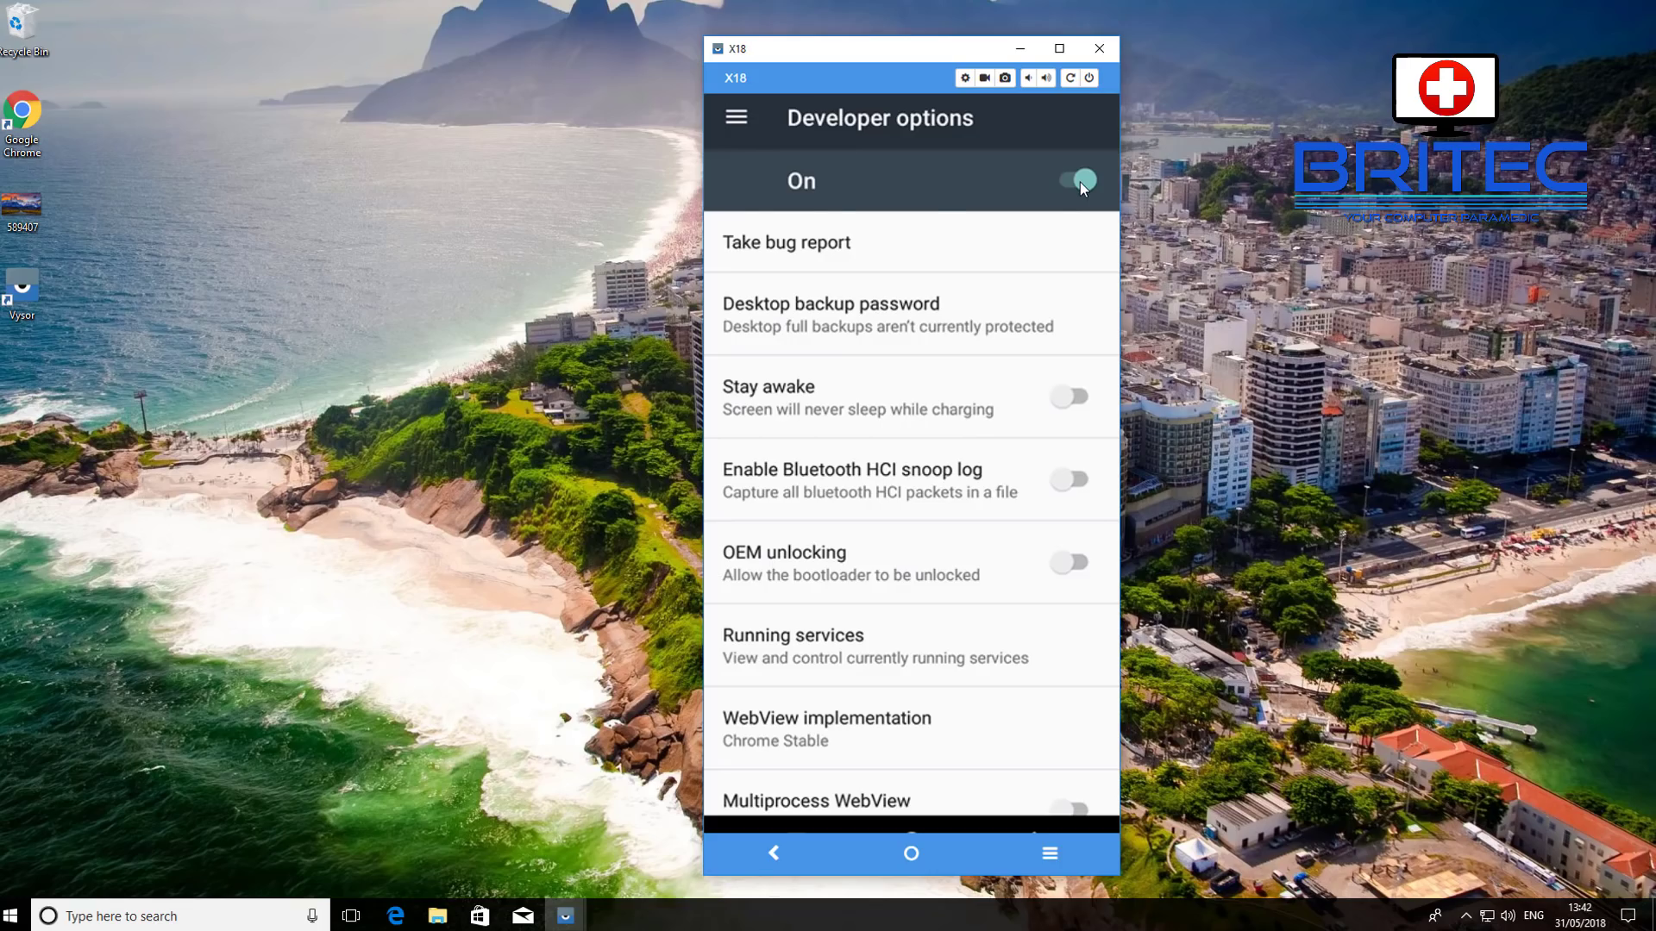
Scroll to Debugging, switch USB debugging off, and close the disconnected X18 window.
scroll(909, 486, down, 2)
scroll(902, 491, down, 6)
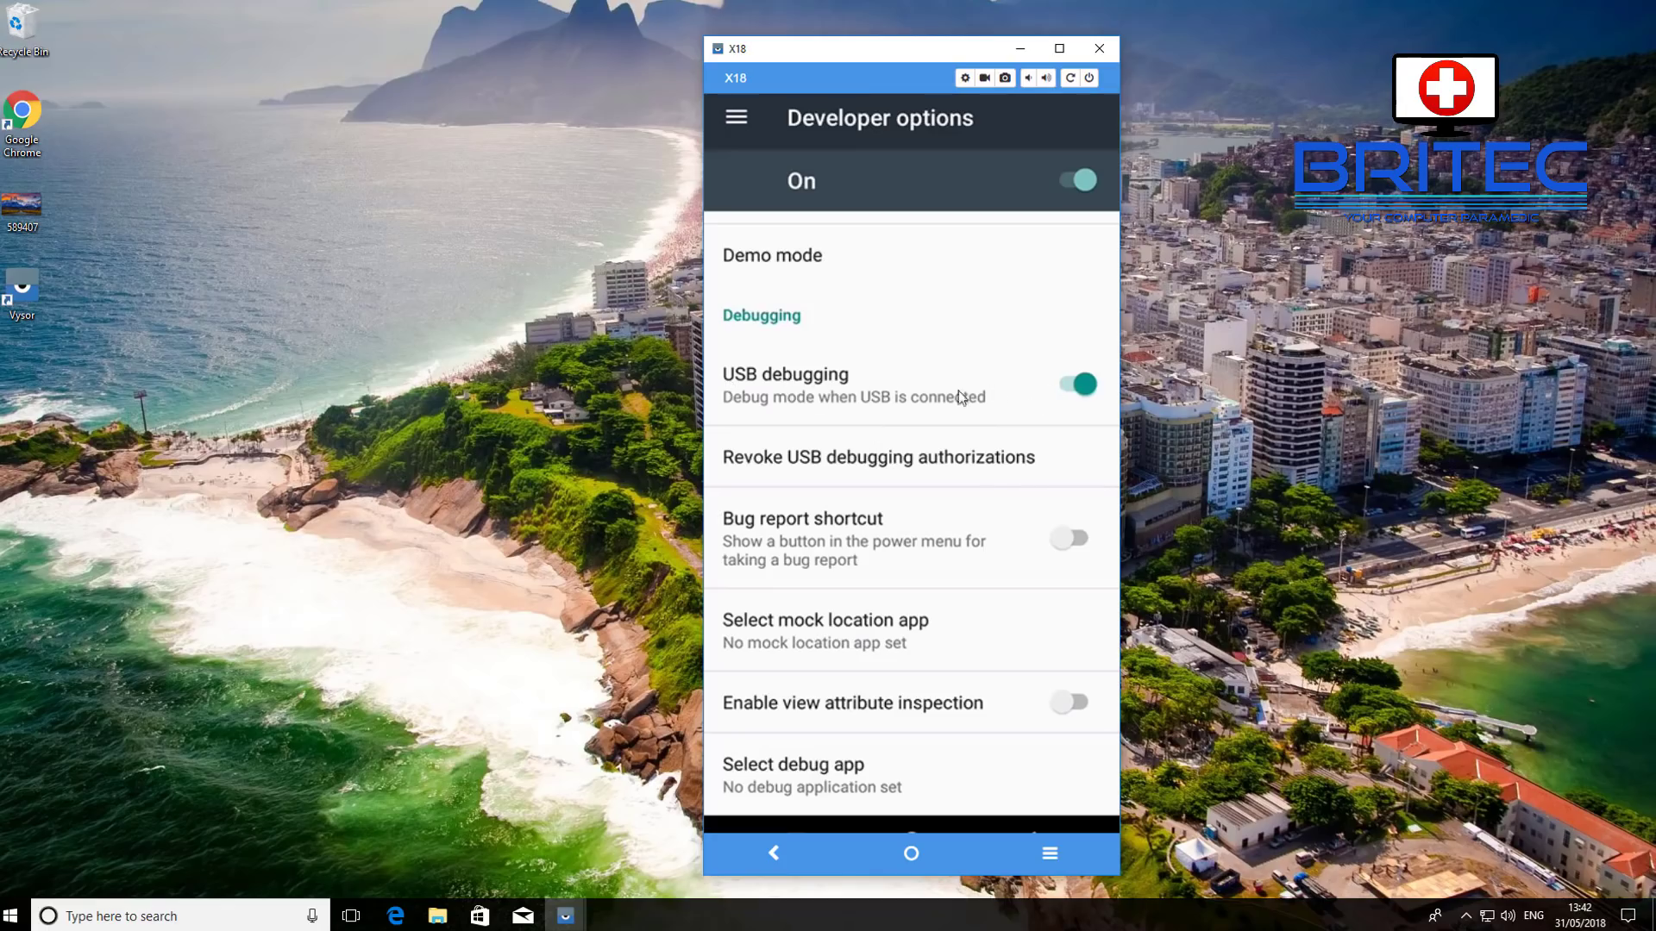
scroll(878, 392, up, 5)
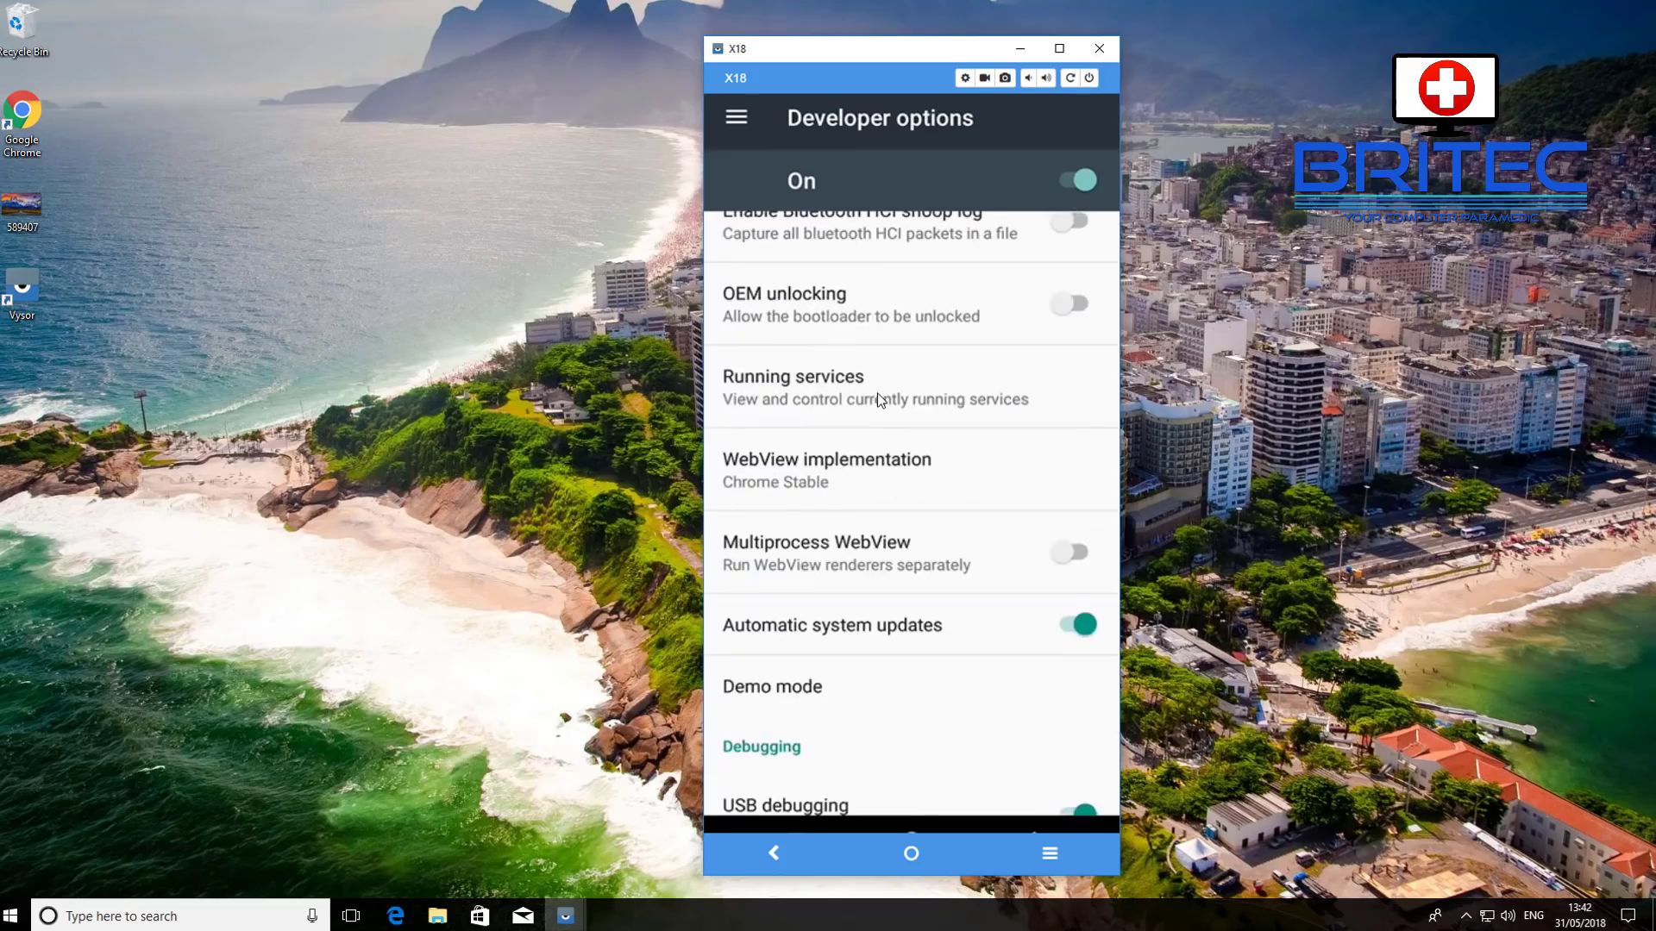
scroll(879, 398, up, 3)
scroll(877, 394, up, 2)
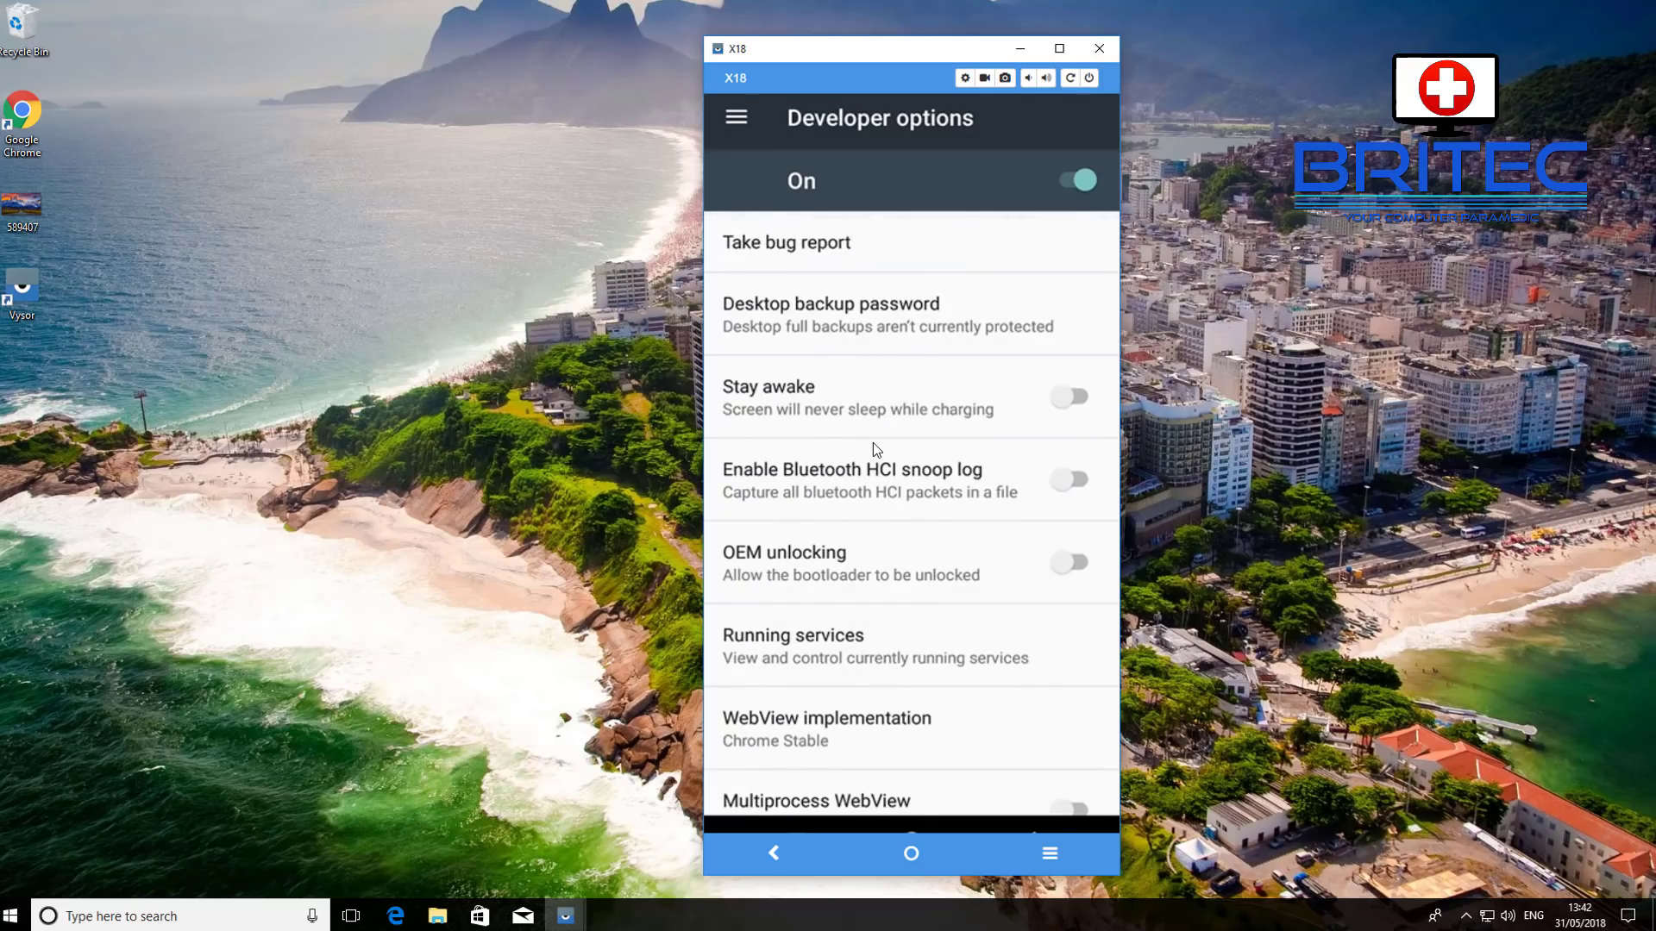
scroll(873, 443, down, 1)
scroll(1071, 650, down, 5)
click(1071, 646)
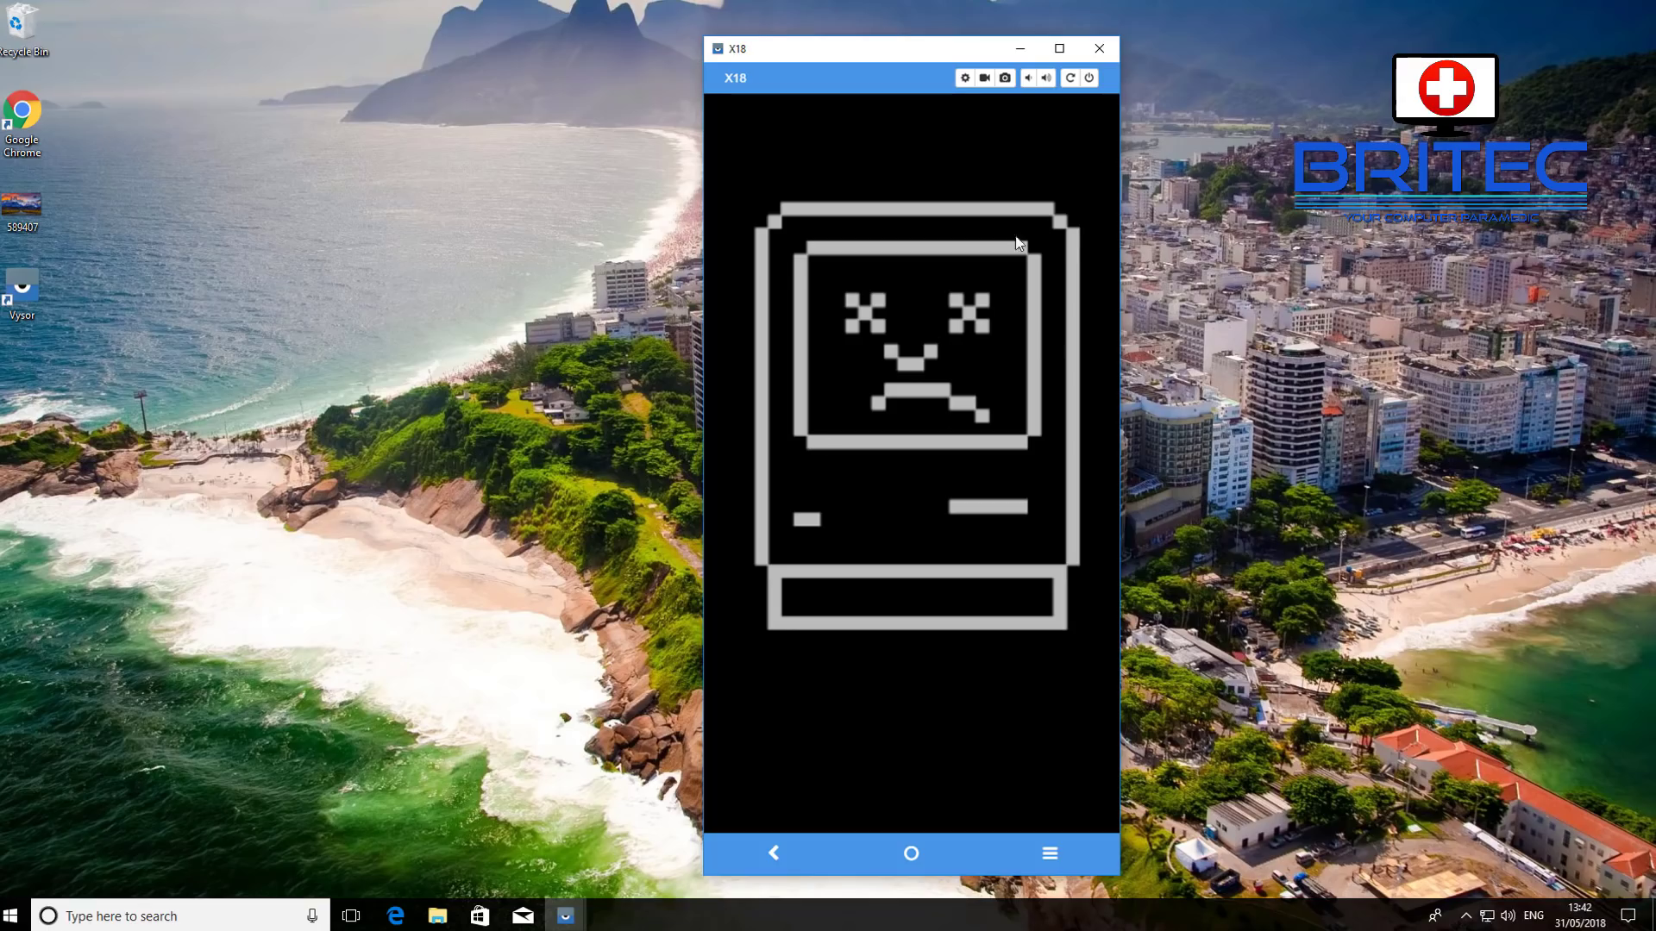
click(1099, 51)
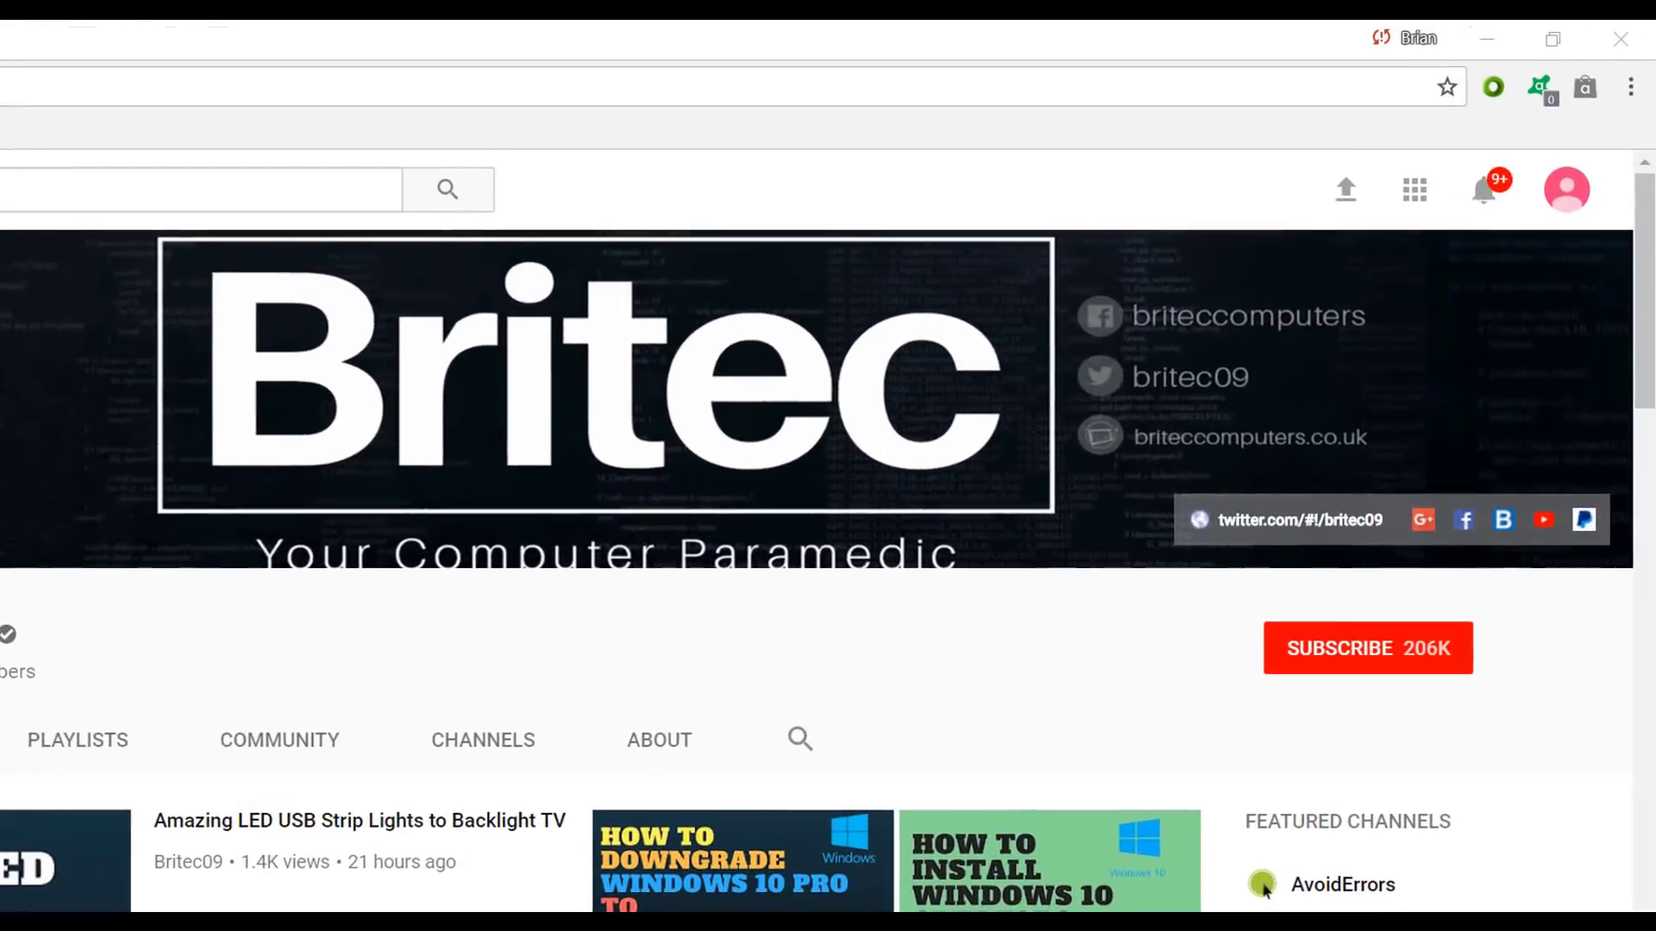
Subscribe to the Britec YouTube channel, bringing it to 206K subscribers.
click(1386, 666)
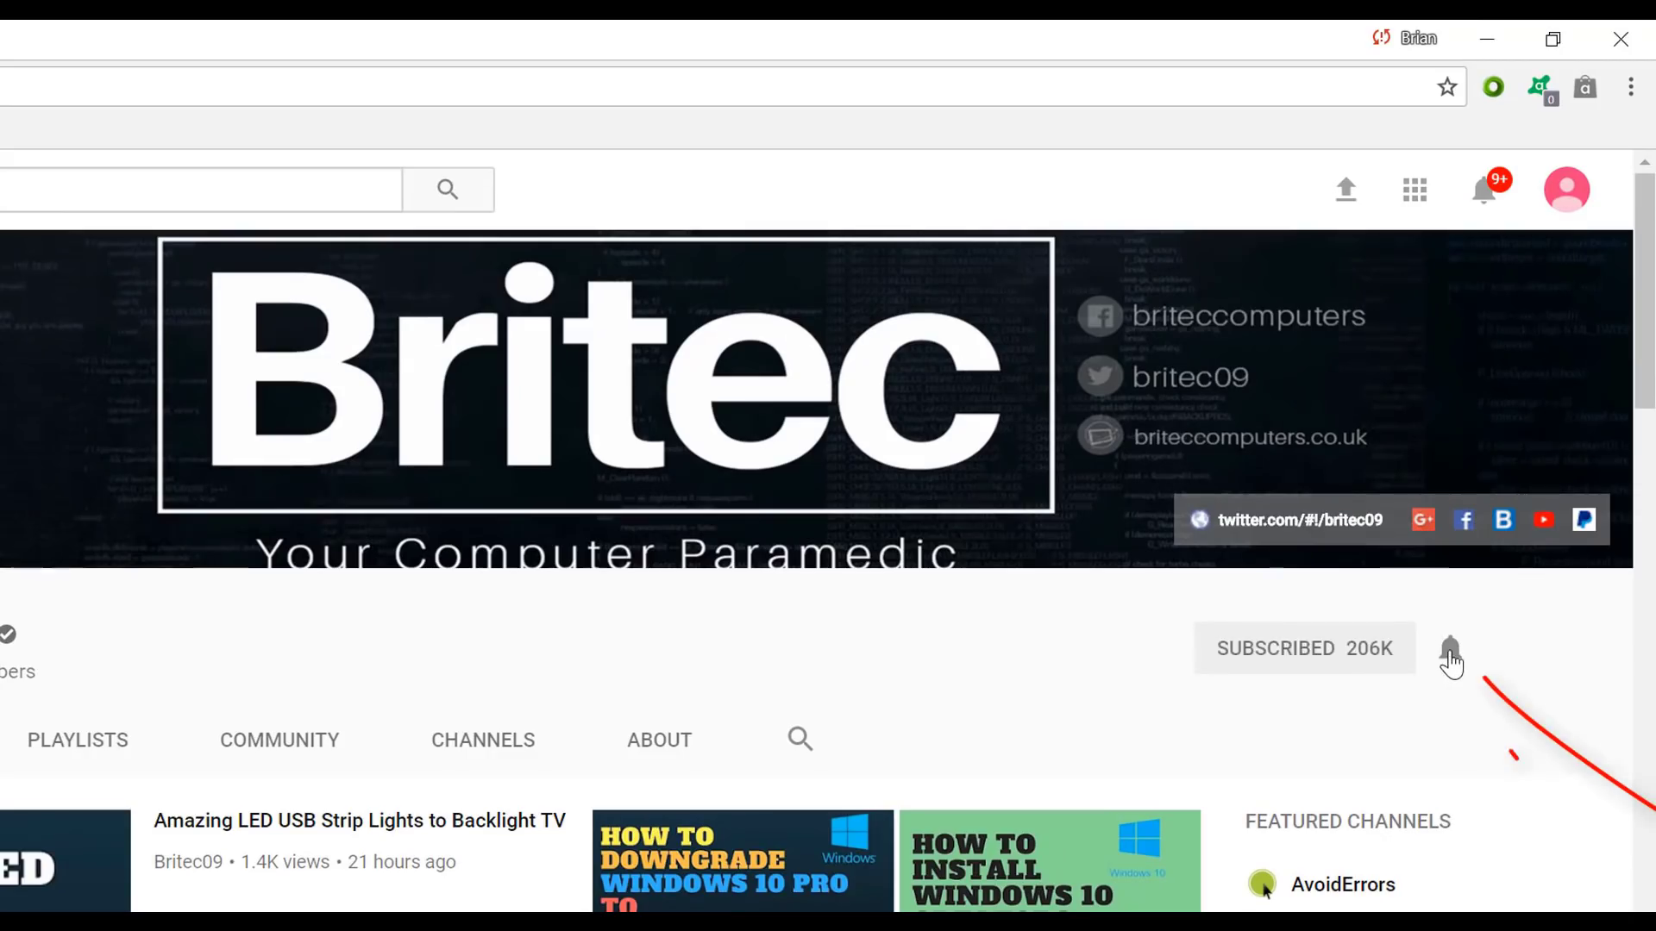